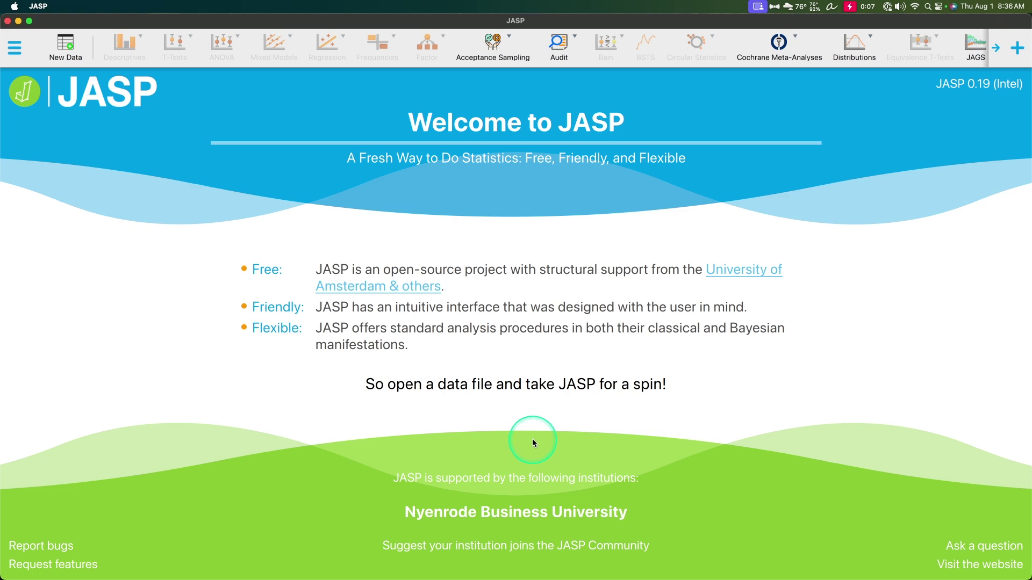
- Open JASP's preferences, review the Advanced and Interface options, and return to the welcome page
click(14, 47)
click(47, 263)
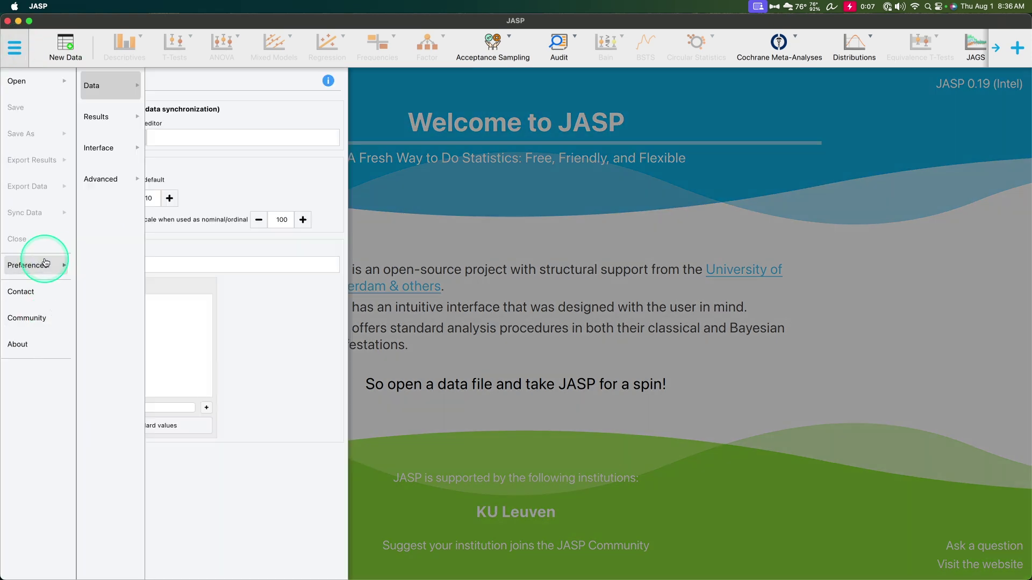
click(100, 179)
click(107, 148)
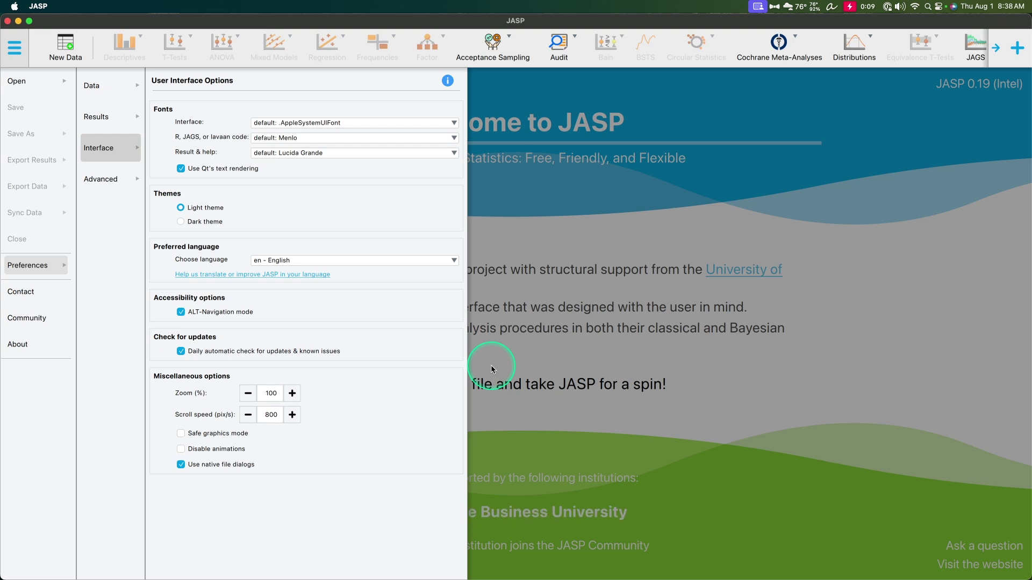
click(566, 359)
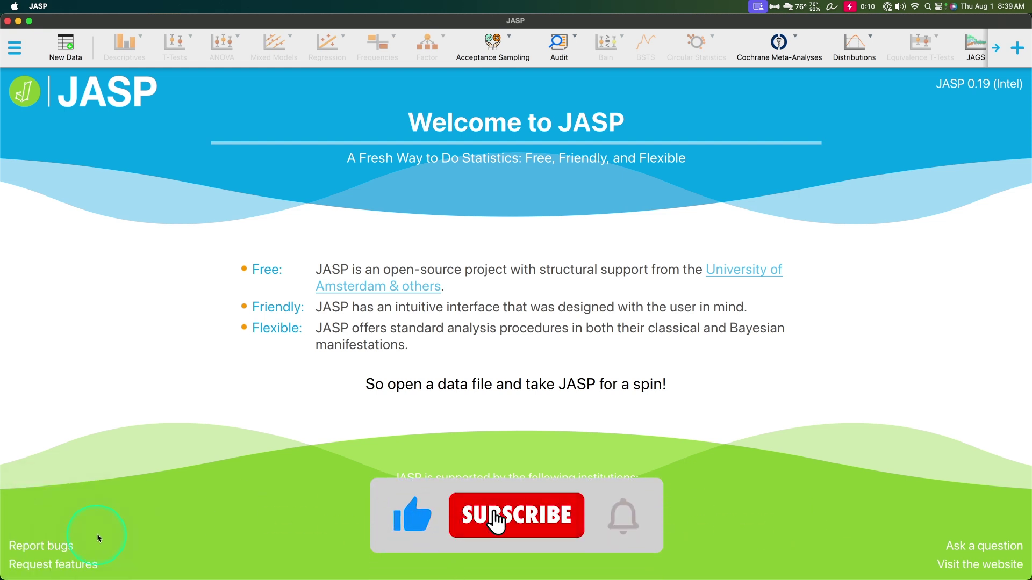
- Open the welcome page's bug report and feature request links, signing in to GitHub to reach the bug report form
click(40, 553)
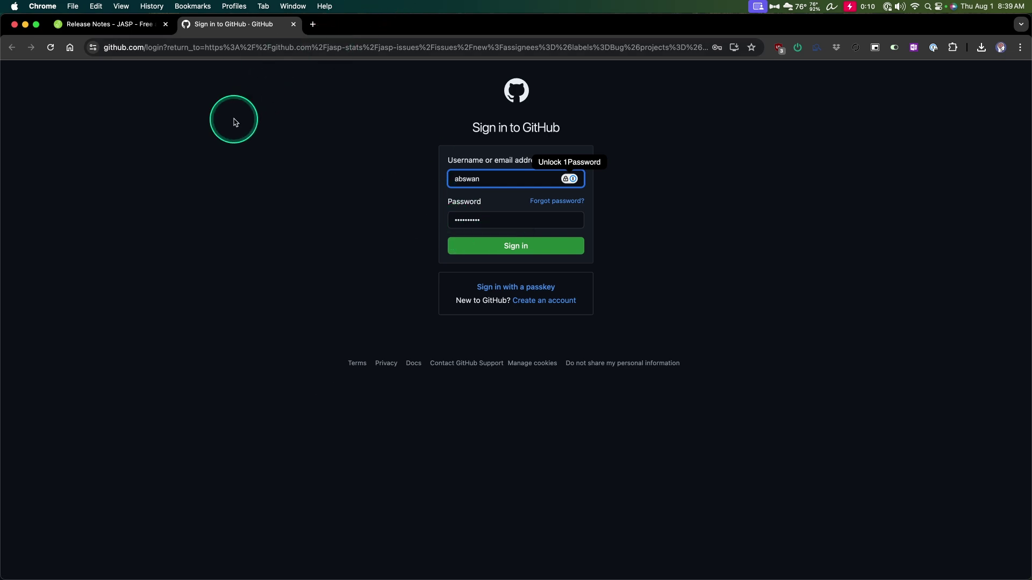
key(super+Tab)
click(43, 567)
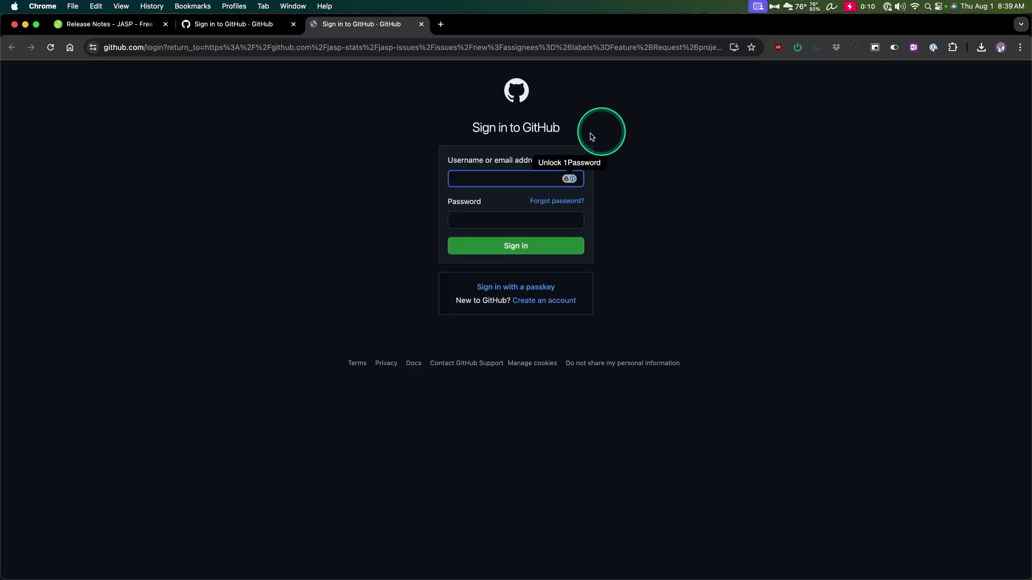
click(237, 24)
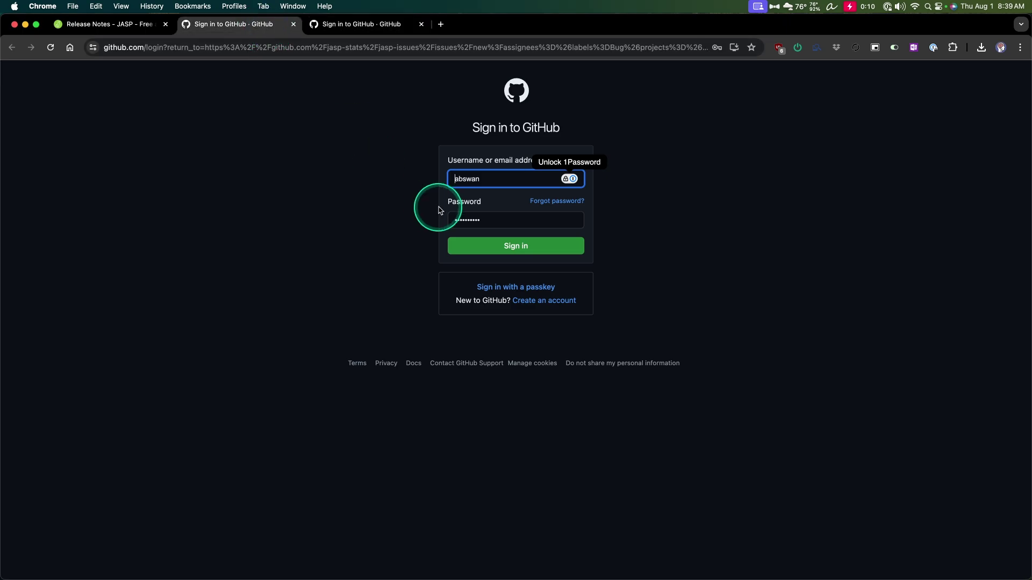
click(491, 246)
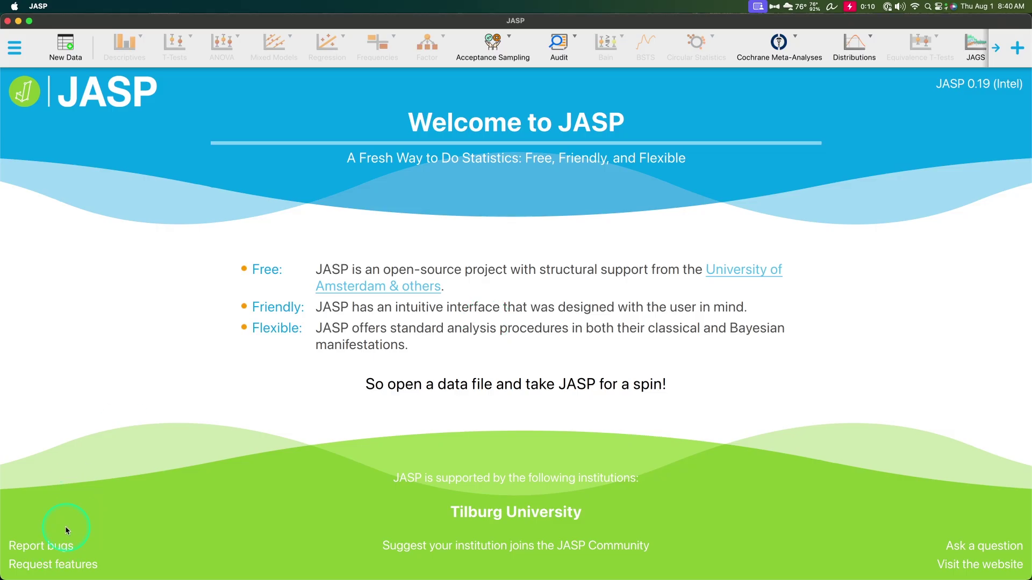
click(54, 549)
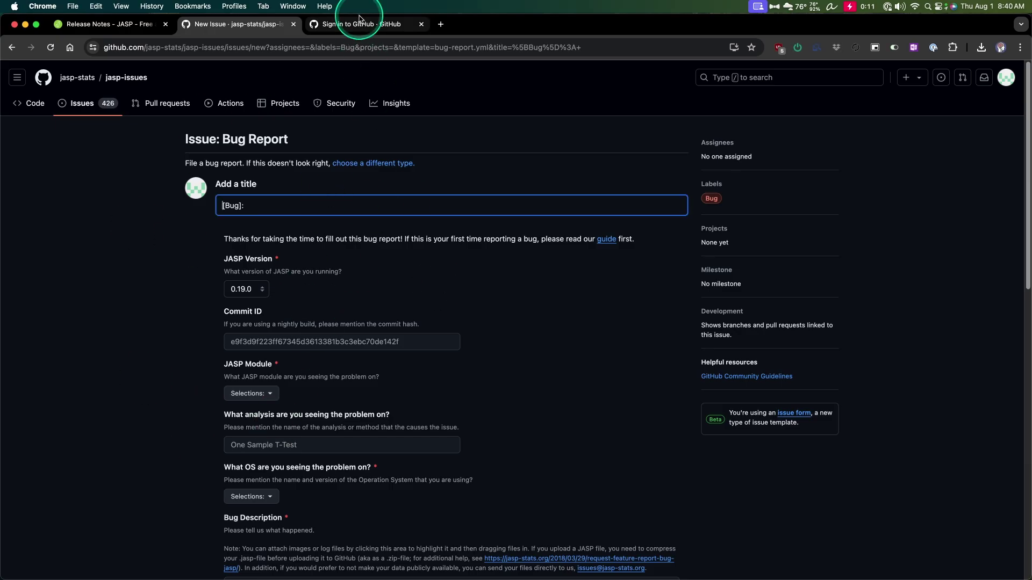
- Close the leftover GitHub sign-in page and reopen the feature request form from JASP to review its fields
click(421, 24)
key(super+Tab)
click(52, 567)
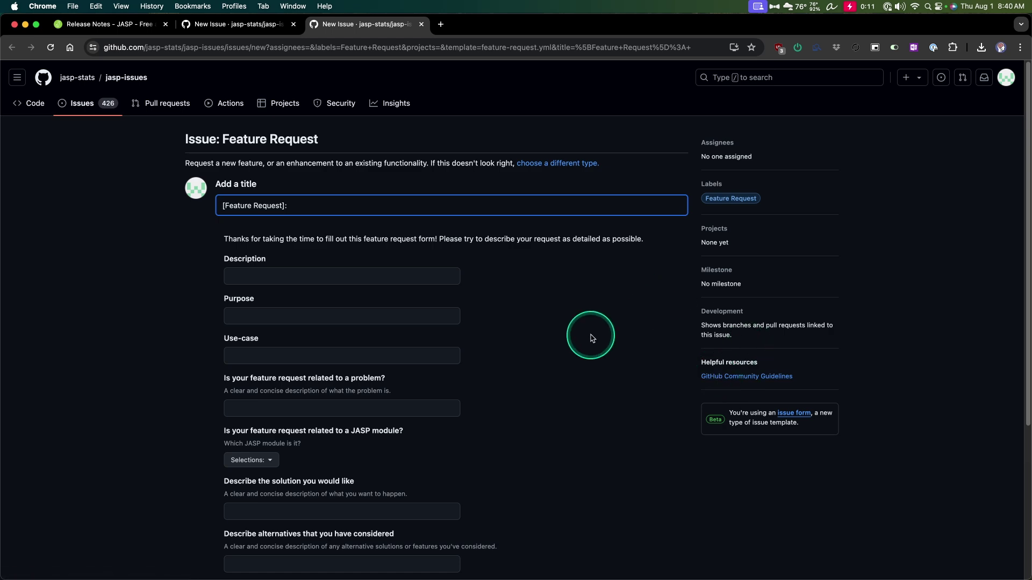
scroll(591, 339, down, 5)
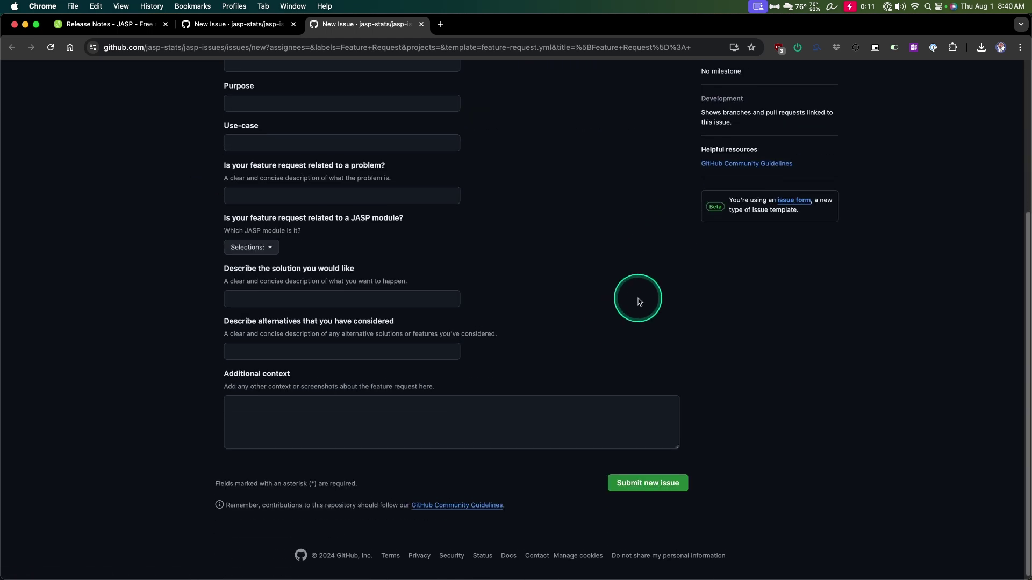
scroll(639, 301, up, 5)
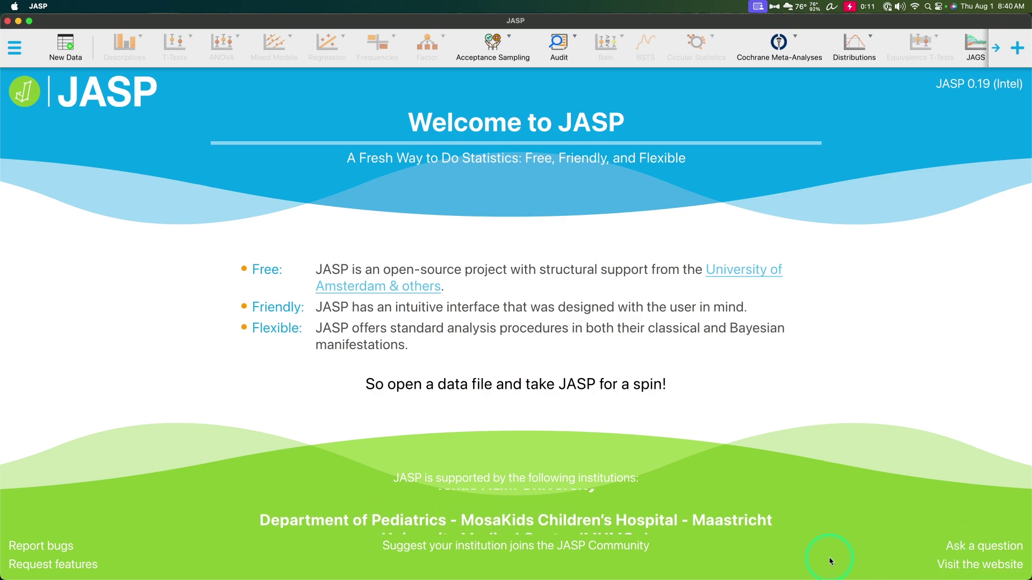
- Open the JASP website and the question forum from the links on JASP's welcome page
click(995, 571)
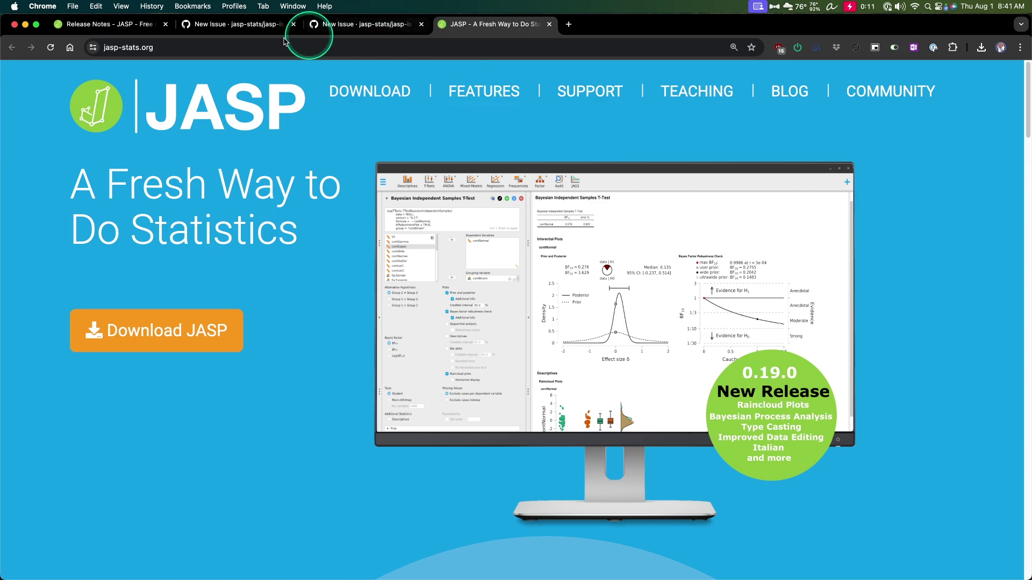
key(super+Tab)
click(989, 551)
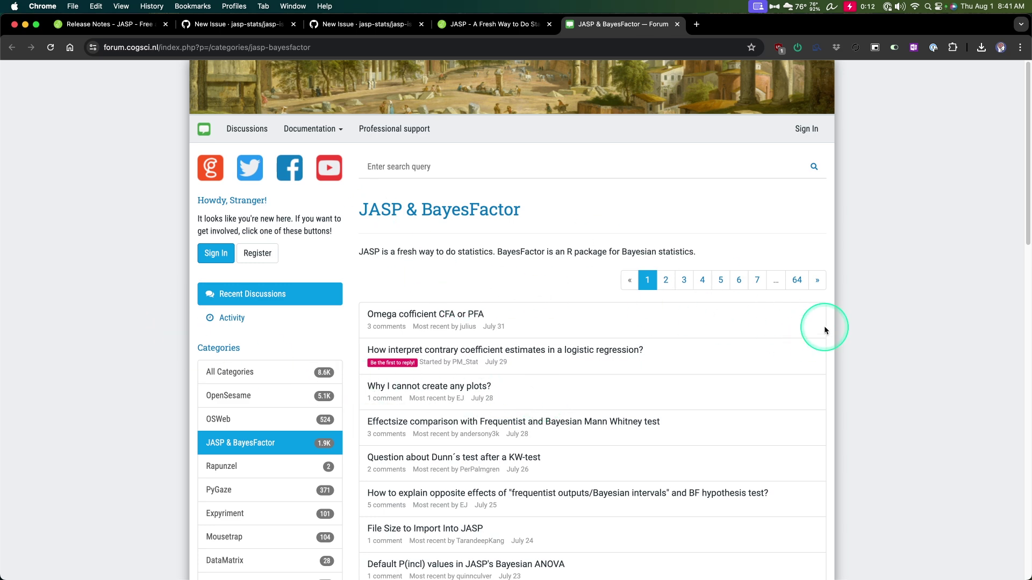
- Browse the JASP & BayesFactor discussion list and highlight the topic about contrary coefficient estimates in a logistic regression
scroll(860, 309, down, 15)
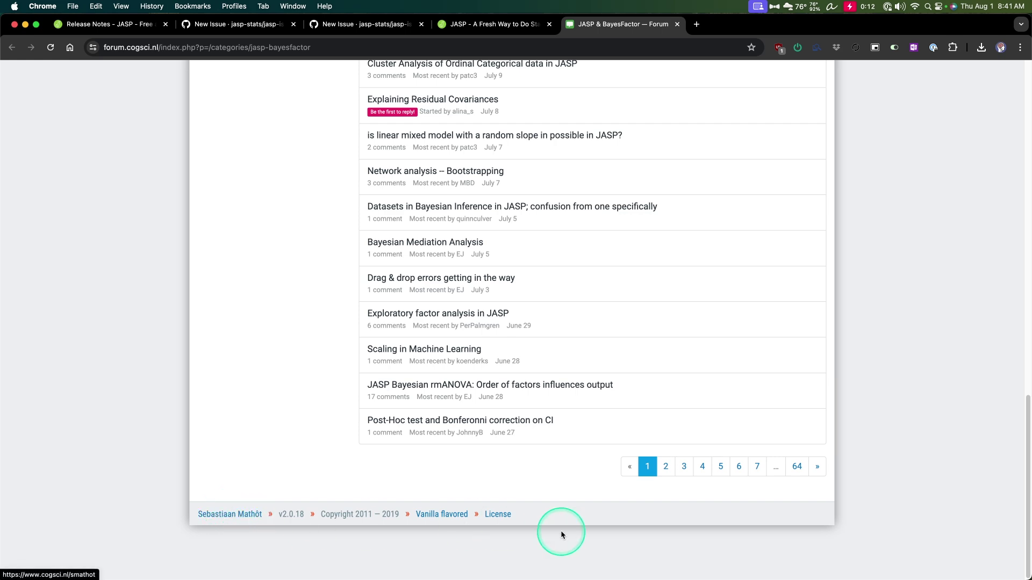
scroll(680, 492, up, 15)
scroll(679, 493, up, 2)
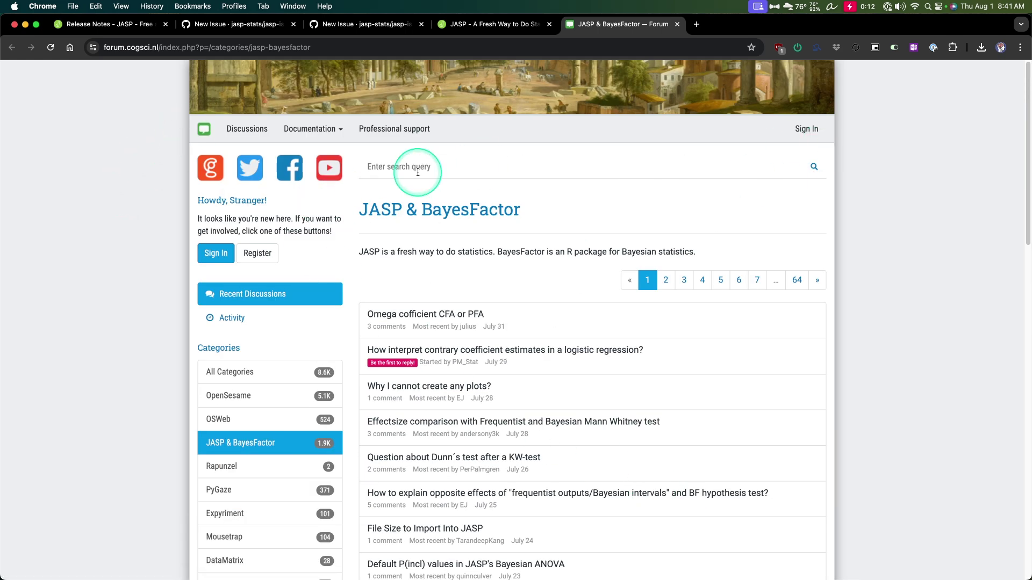
scroll(161, 194, down, 8)
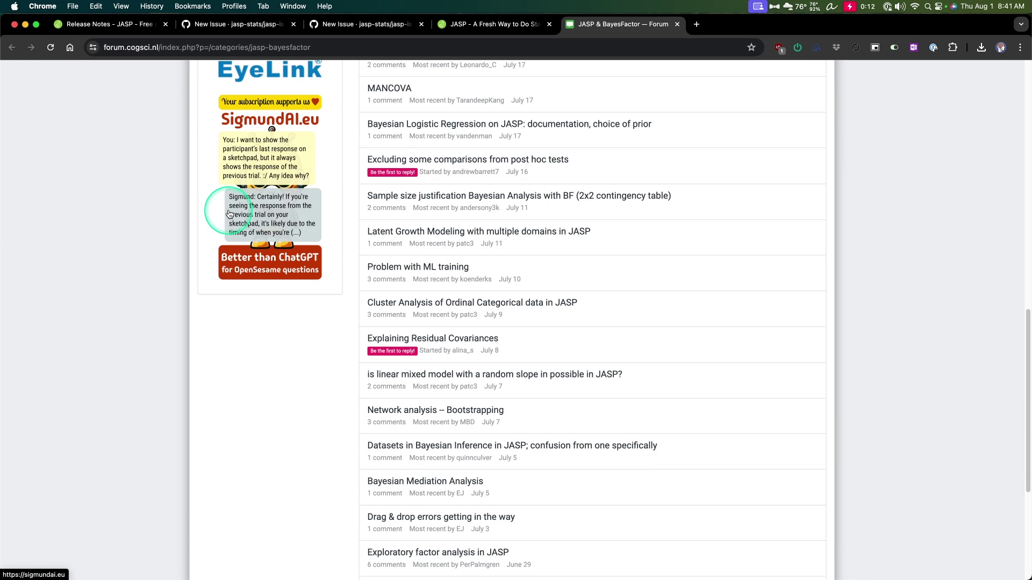
scroll(205, 201, up, 8)
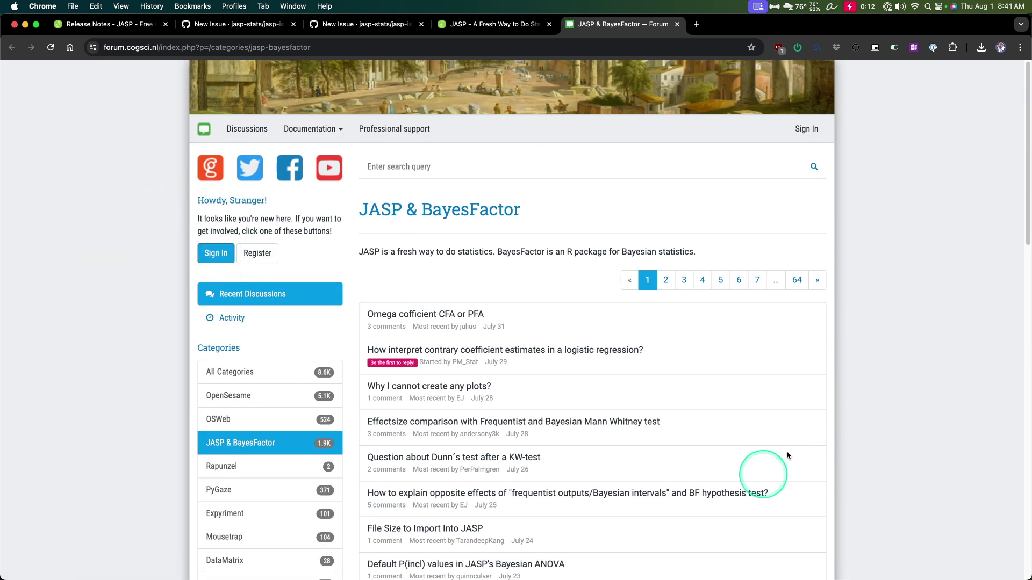
scroll(837, 356, down, 3)
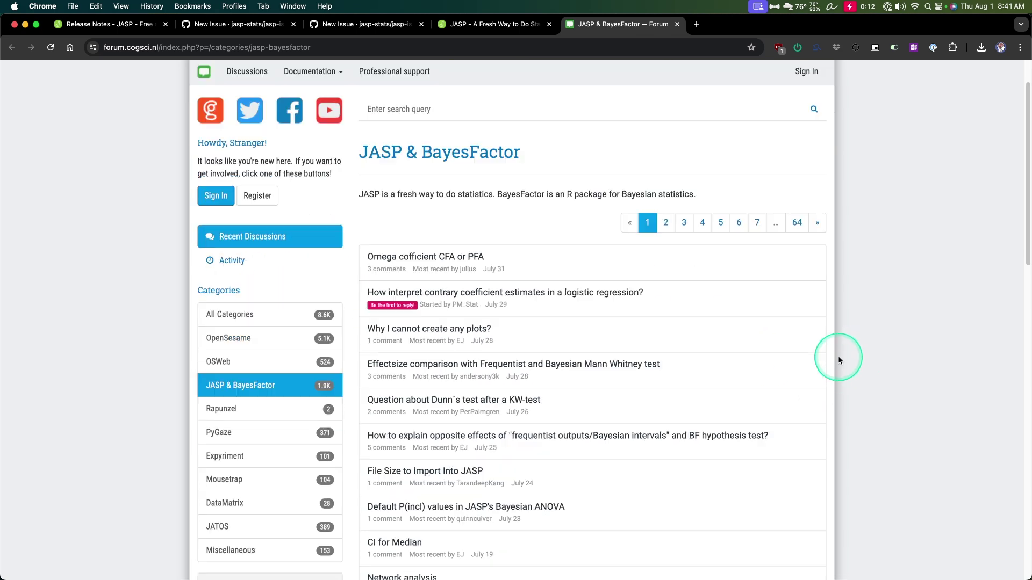
scroll(733, 346, down, 9)
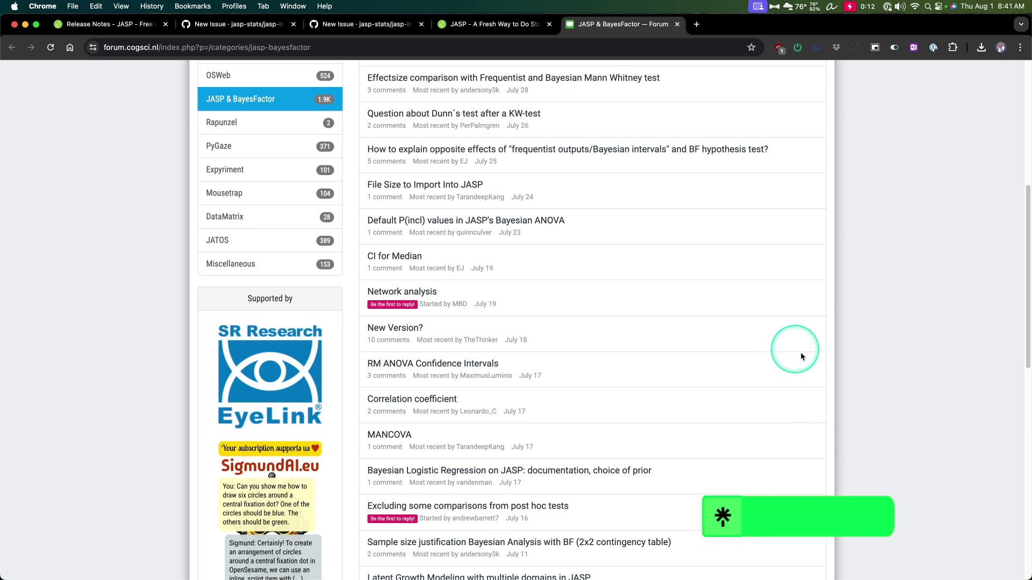
scroll(812, 359, up, 5)
scroll(819, 364, down, 2)
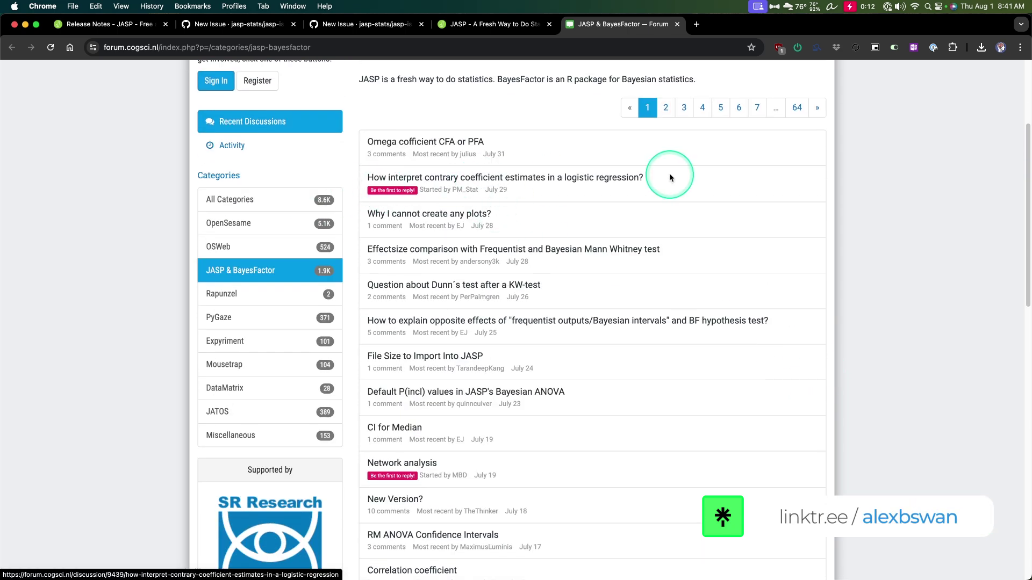
drag(368, 192, 942, 211)
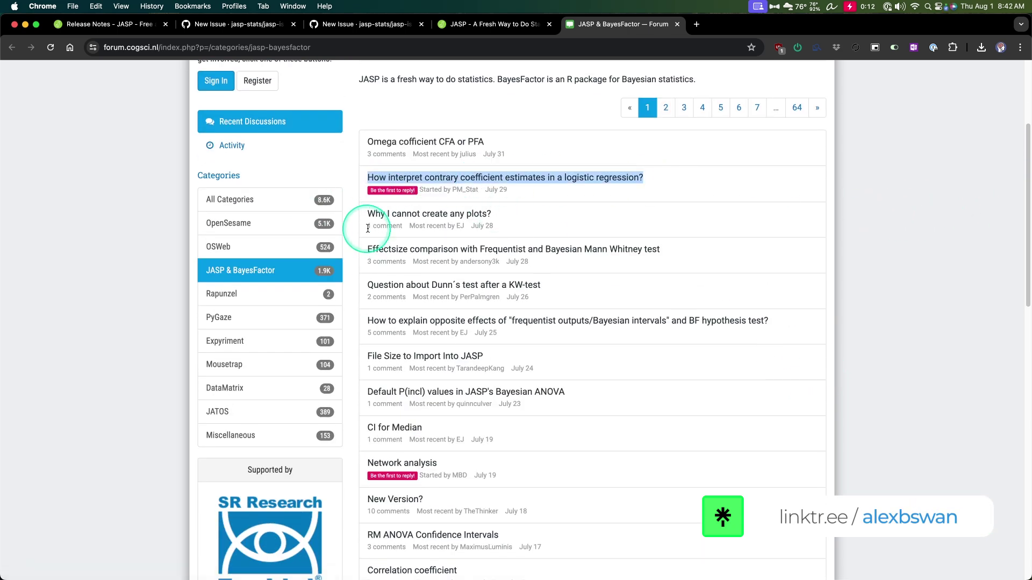
scroll(670, 228, down, 12)
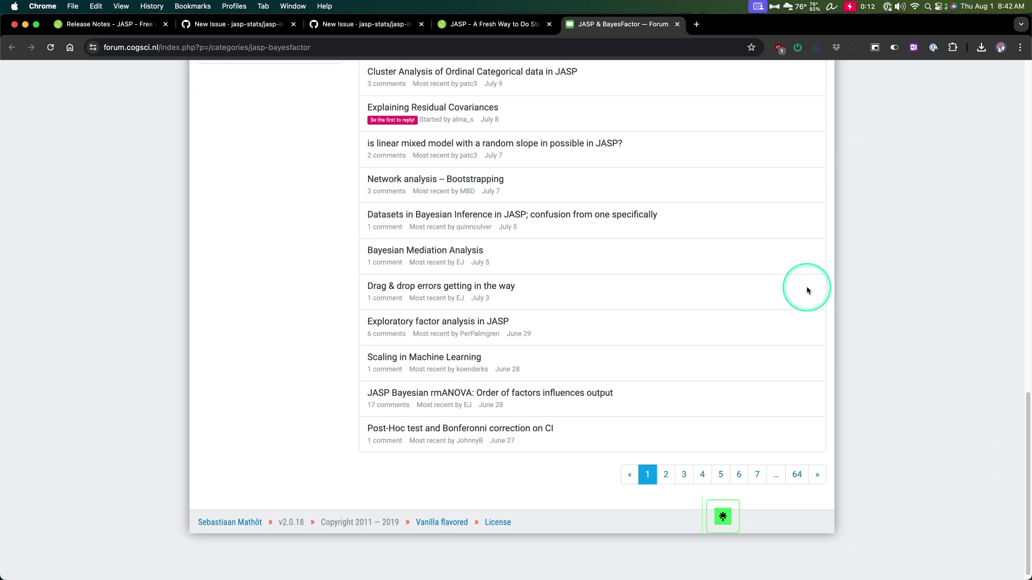
scroll(807, 290, up, 8)
scroll(805, 286, down, 8)
scroll(783, 333, up, 3)
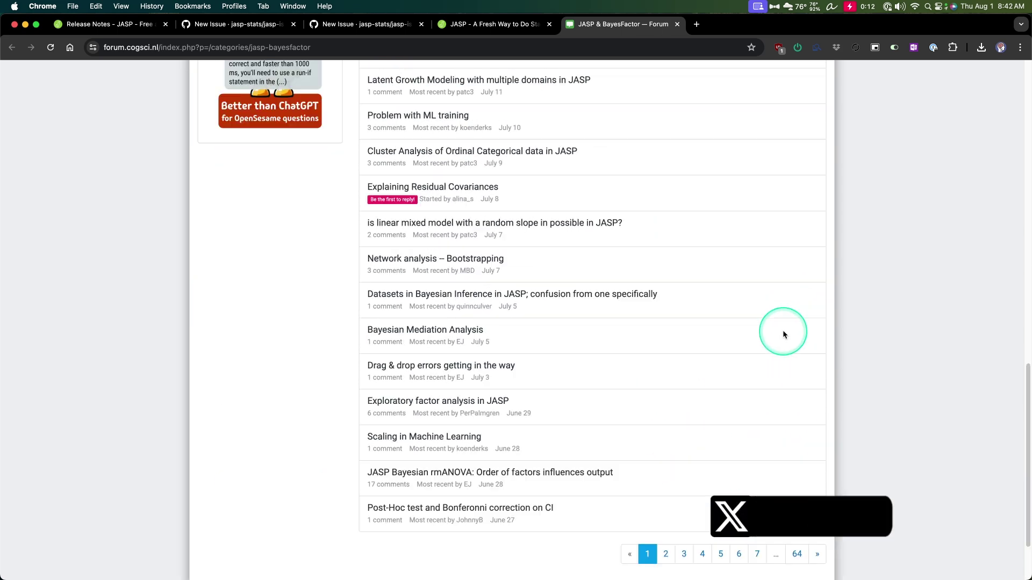
scroll(763, 350, up, 10)
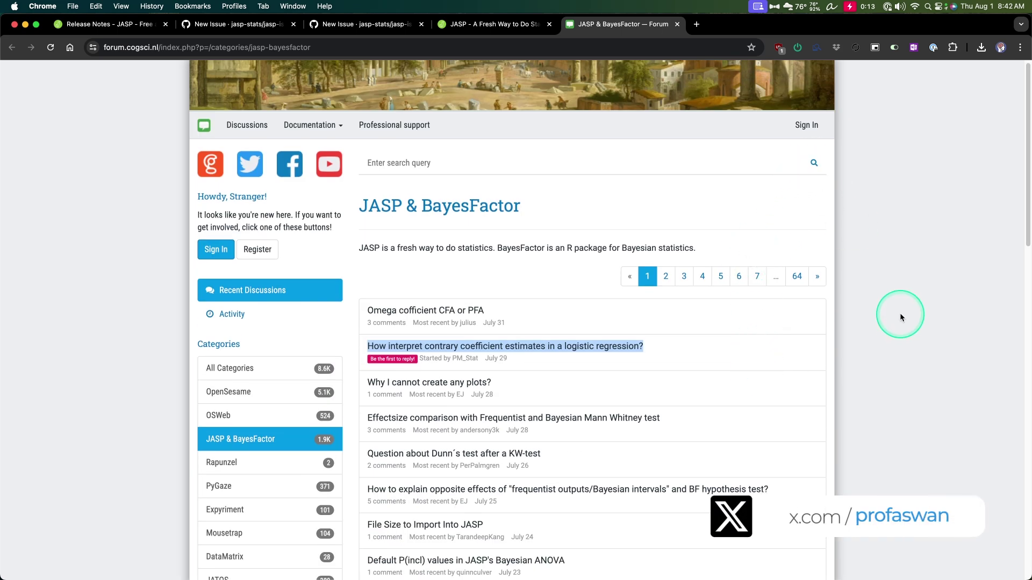
- Show the forum's search field and its options, and switch back to JASP
click(383, 171)
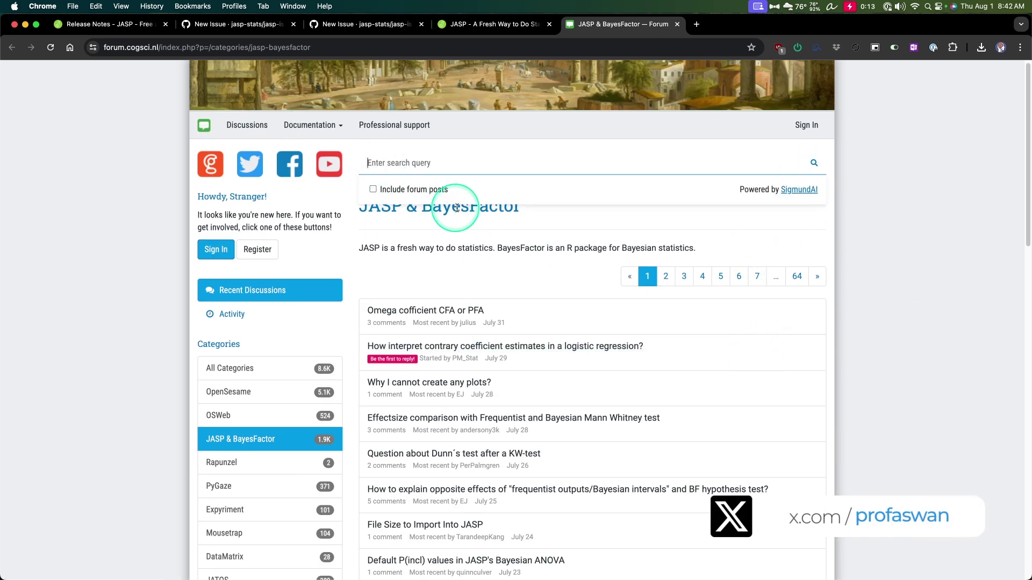
click(912, 266)
click(461, 176)
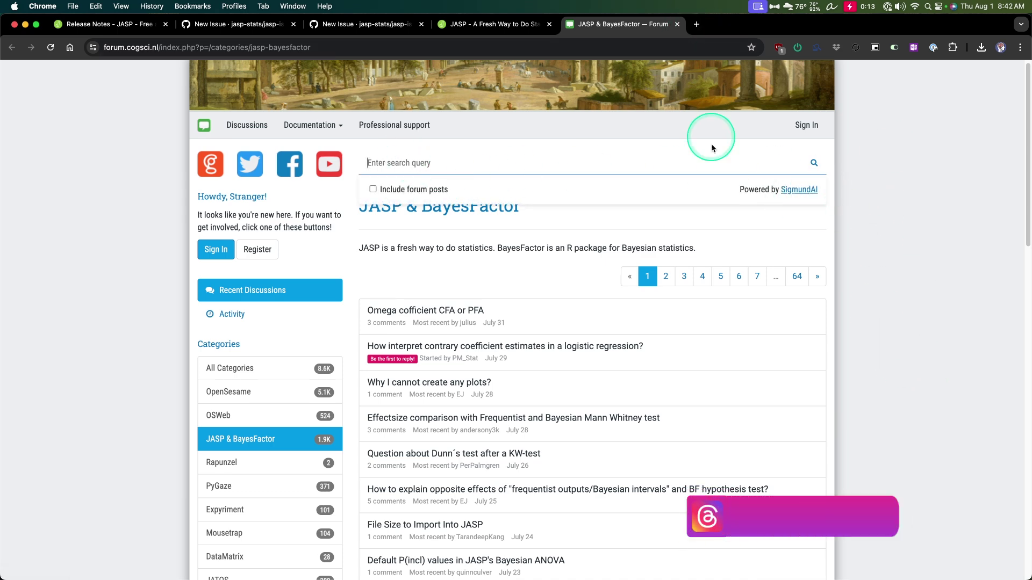
key(super+Tab)
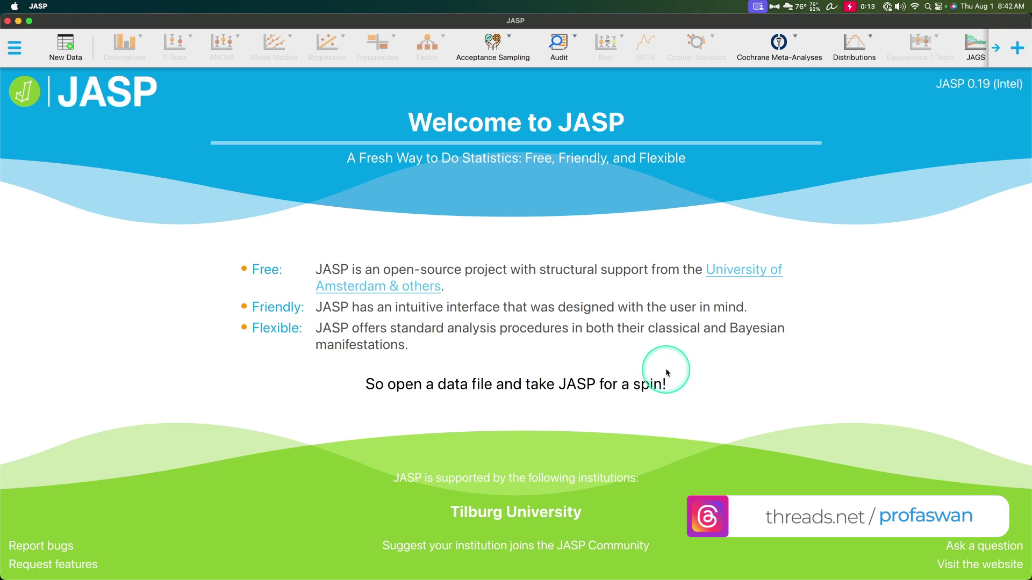
- Switch to the JASP release notes in Chrome and highlight the new analyses in version 0.19.0, including Bayesian process analysis
key(super+Tab)
click(134, 24)
scroll(685, 229, down, 3)
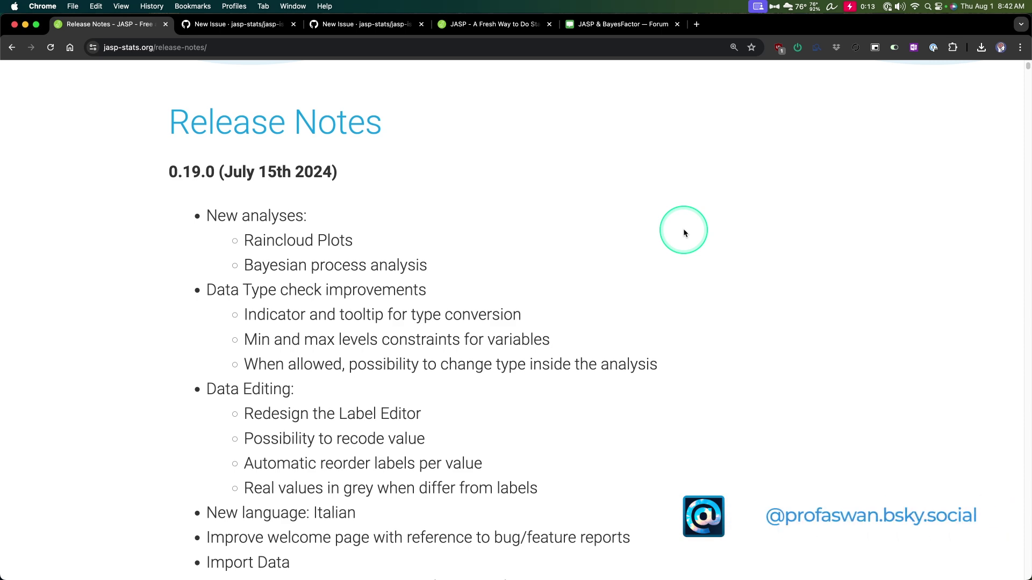
scroll(265, 226, down, 5)
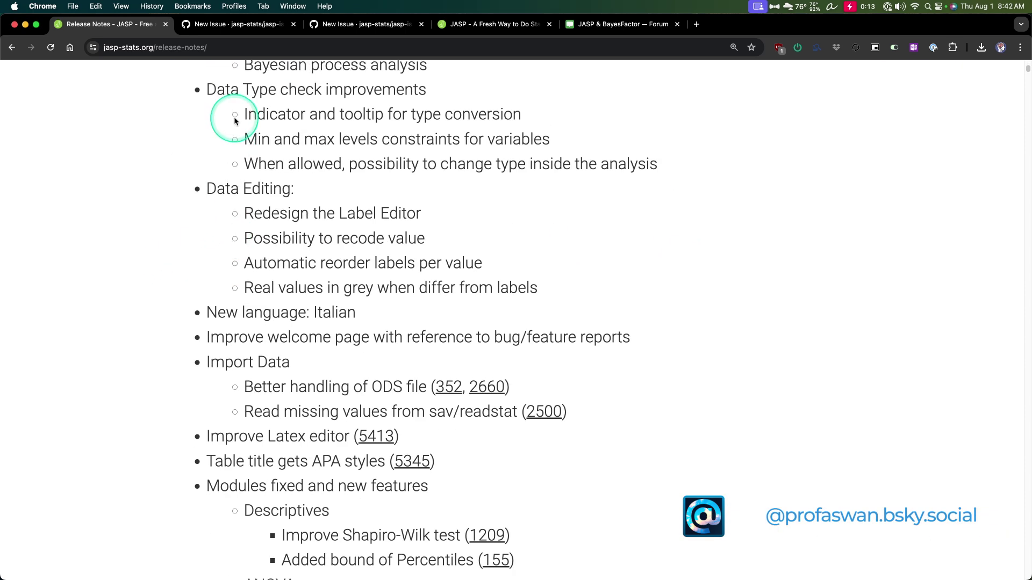
scroll(231, 115, up, 5)
drag(208, 202, 371, 245)
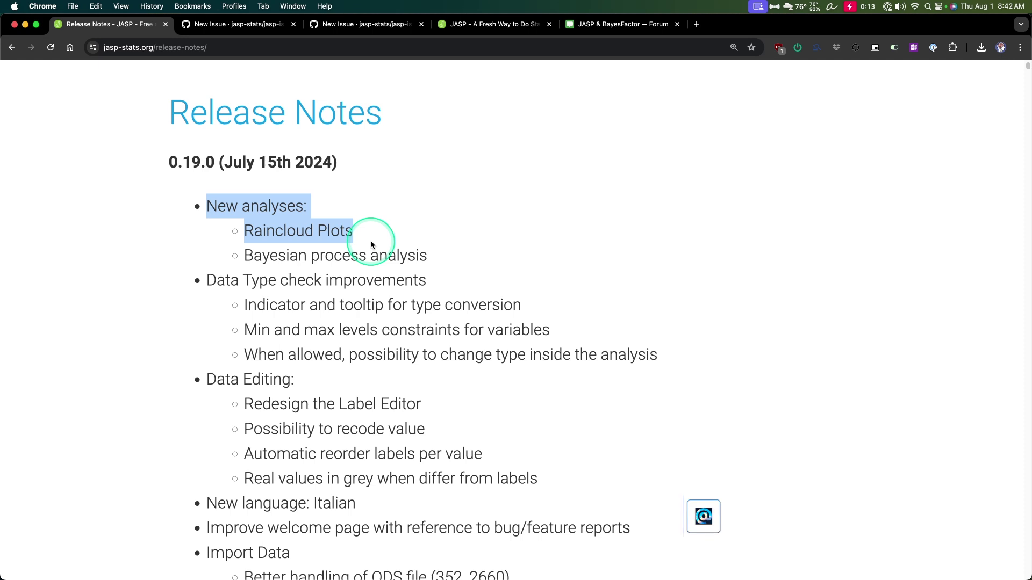
click(409, 238)
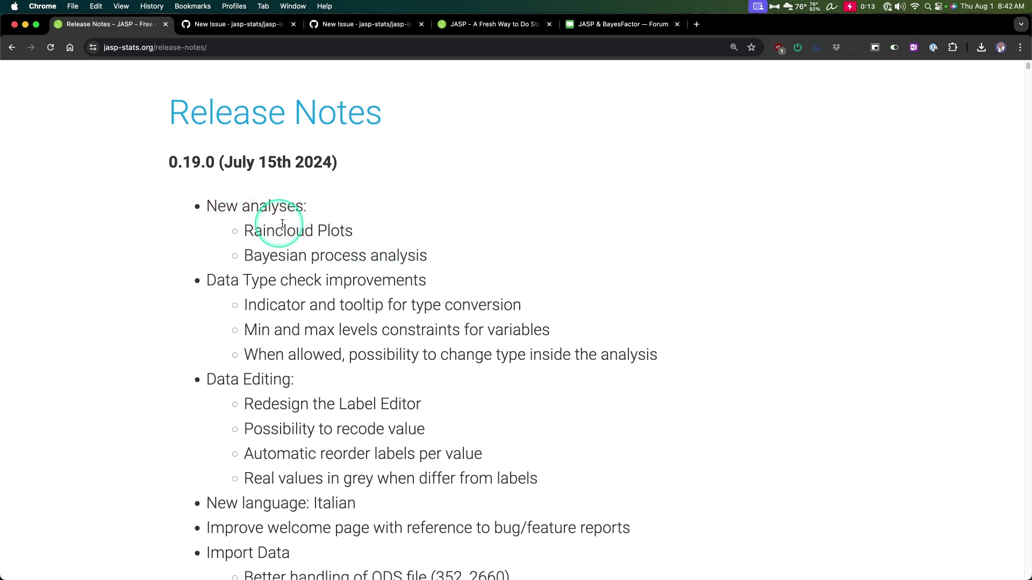
drag(245, 254, 466, 260)
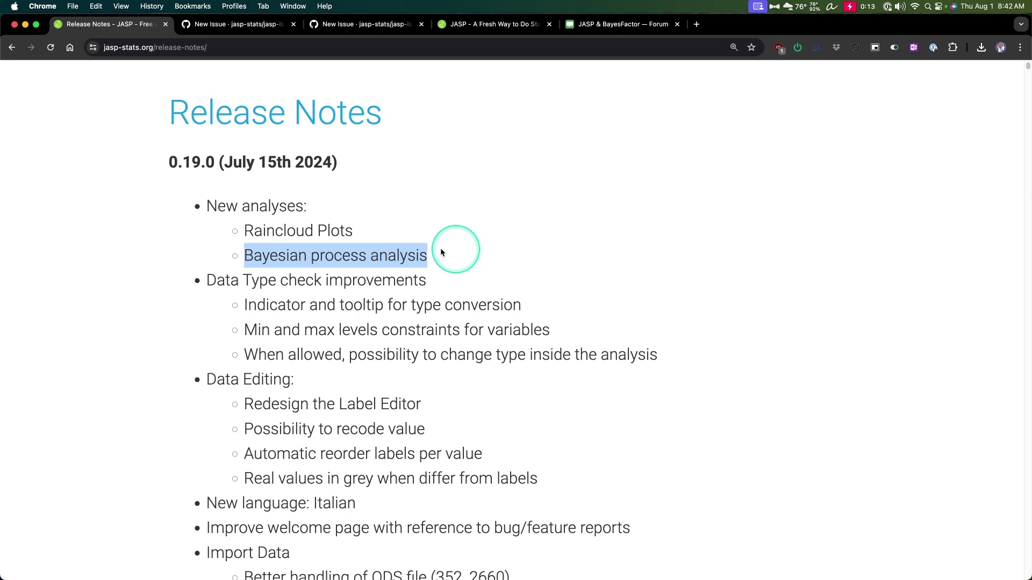
drag(311, 256, 422, 257)
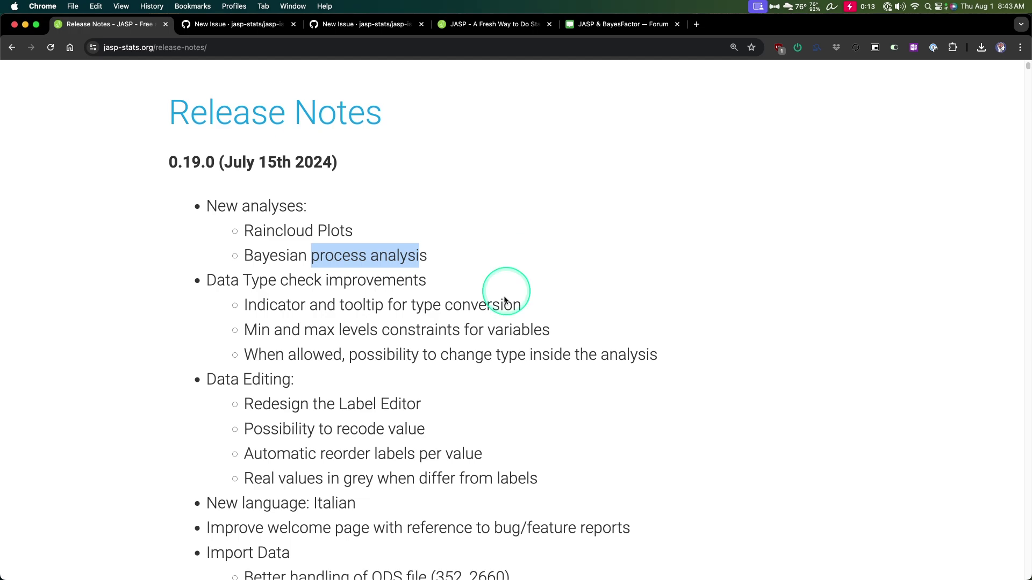
- Find the version 0.18.2 release notes and highlight the Process (Beta) entry among the new modules
scroll(511, 344, down, 15)
scroll(582, 312, down, 10)
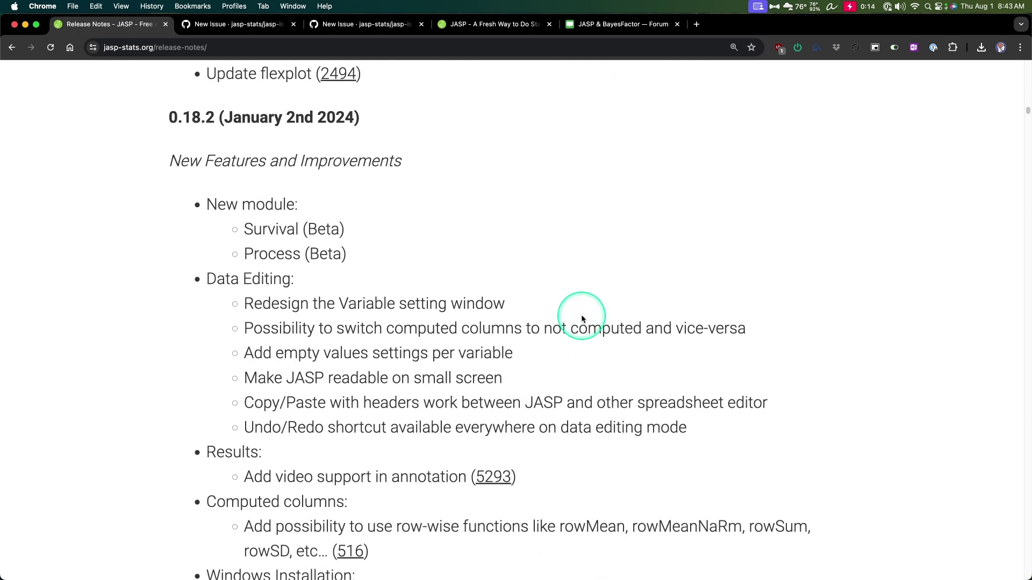
drag(243, 255, 350, 258)
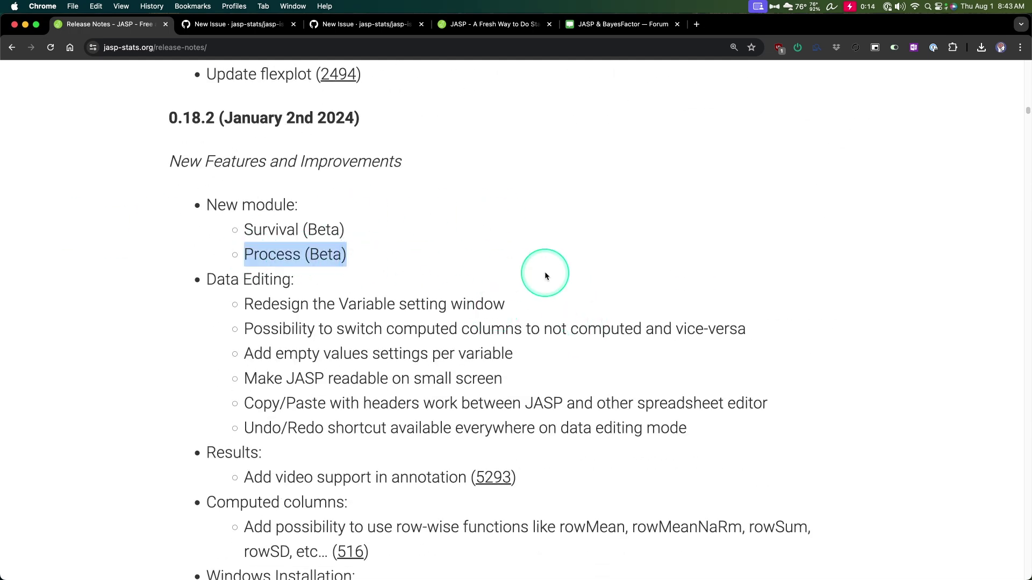
- Return to the version 0.19.0 release notes, highlight the Bayesian process analysis entry and look over the list of changes
scroll(545, 276, up, 20)
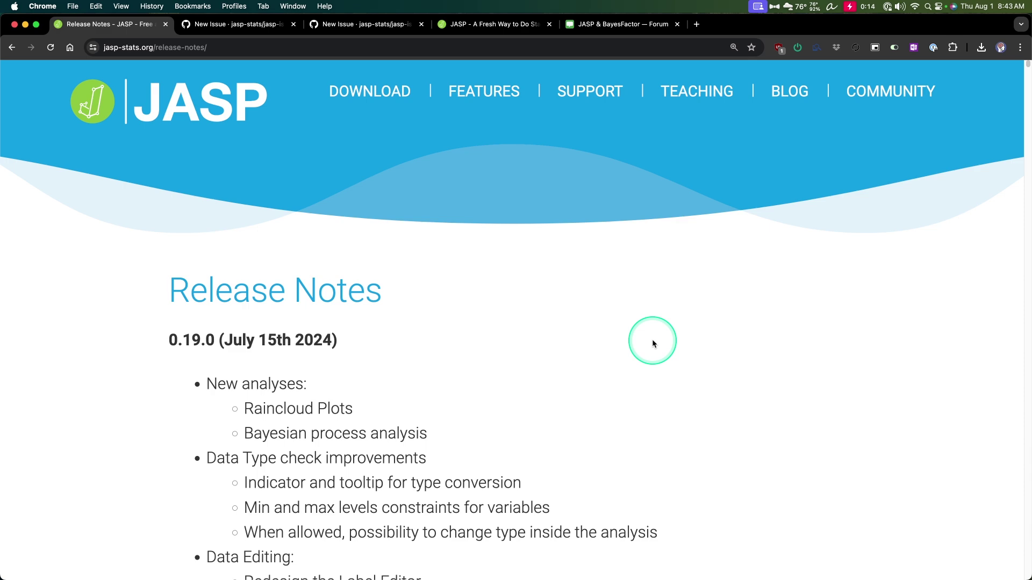
scroll(653, 339, down, 3)
drag(279, 303, 467, 316)
click(466, 318)
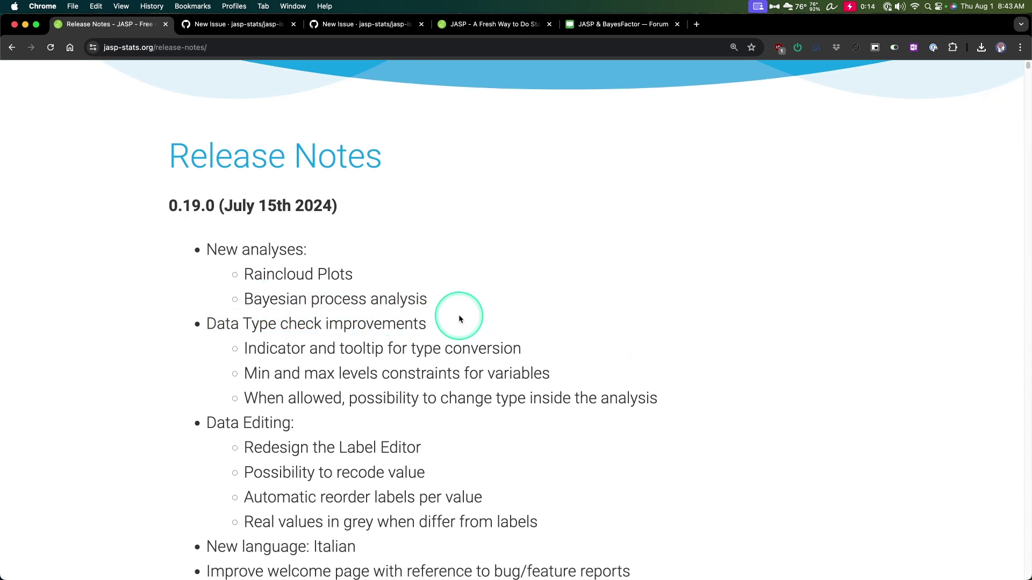
scroll(450, 296, down, 1)
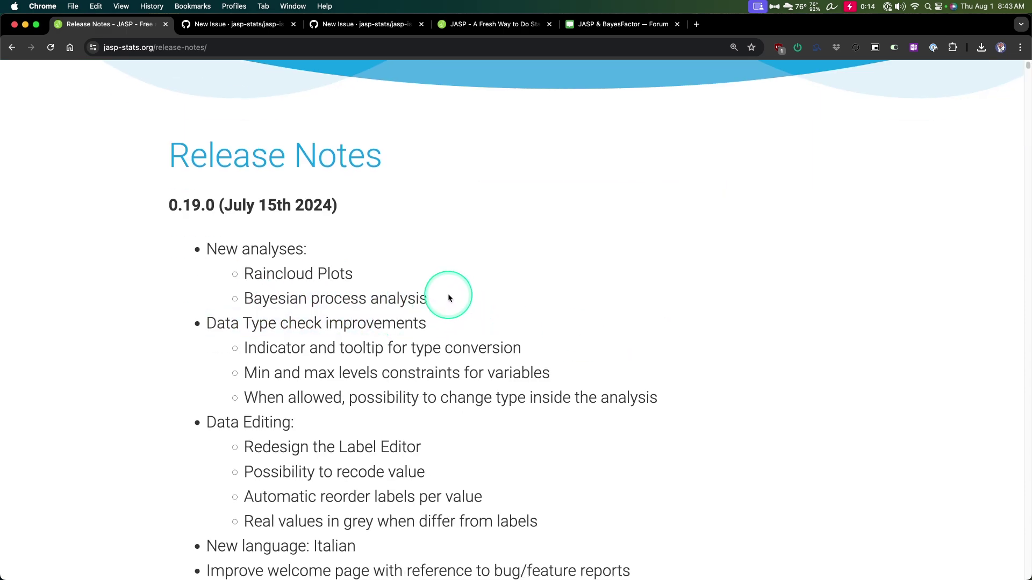
scroll(430, 291, down, 6)
scroll(426, 288, up, 4)
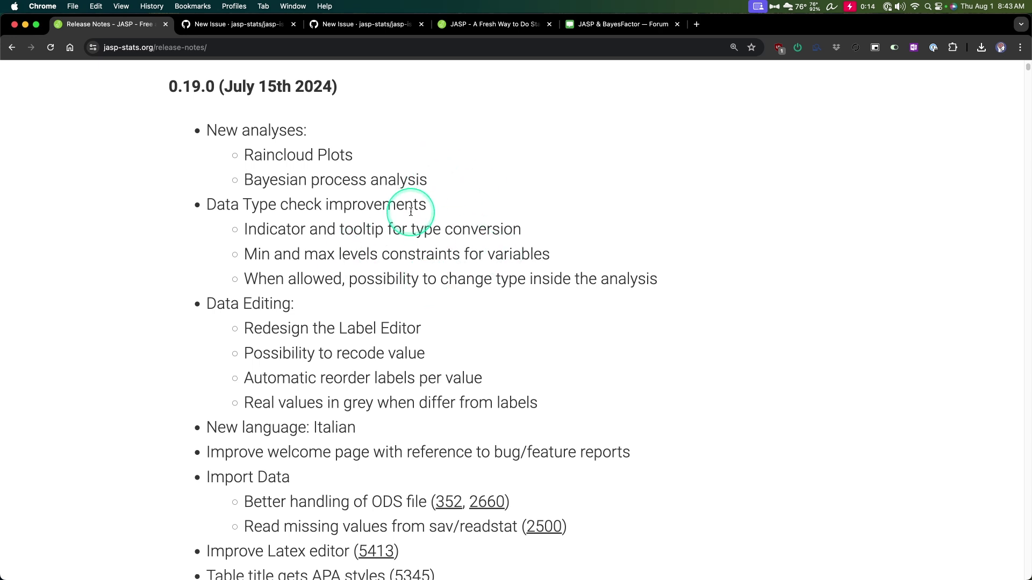
- Highlight the Data Type check improvements section and its three entries, with a brief switch to JASP and back to Chrome
scroll(410, 215, down, 1)
drag(217, 186, 343, 188)
click(445, 192)
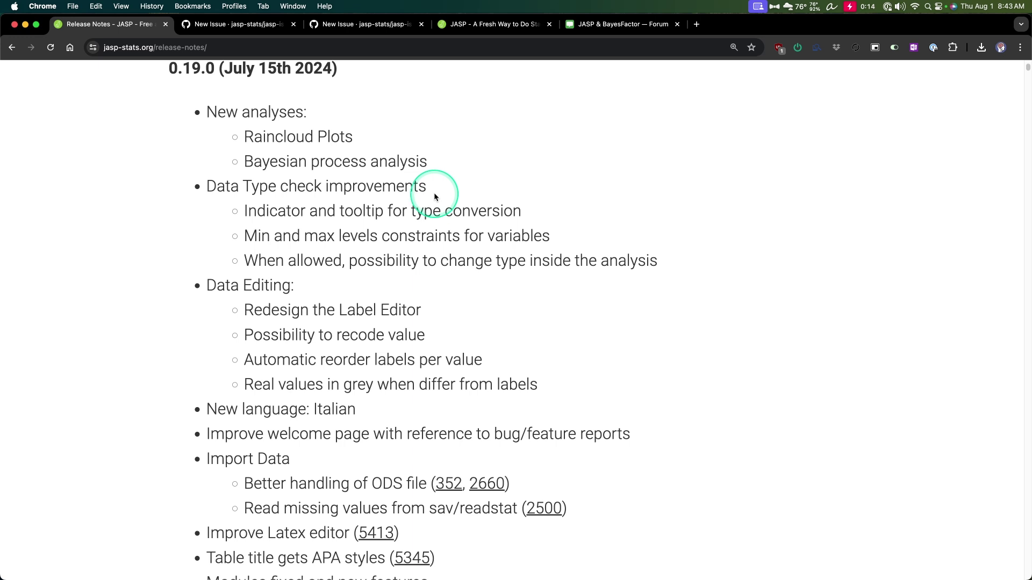
key(super+Tab)
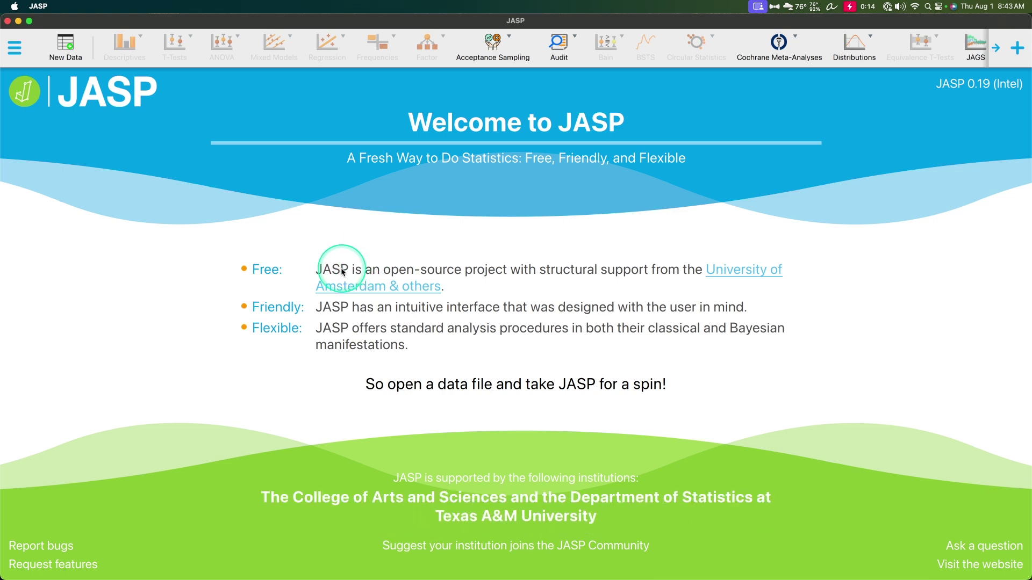
key(super+Tab)
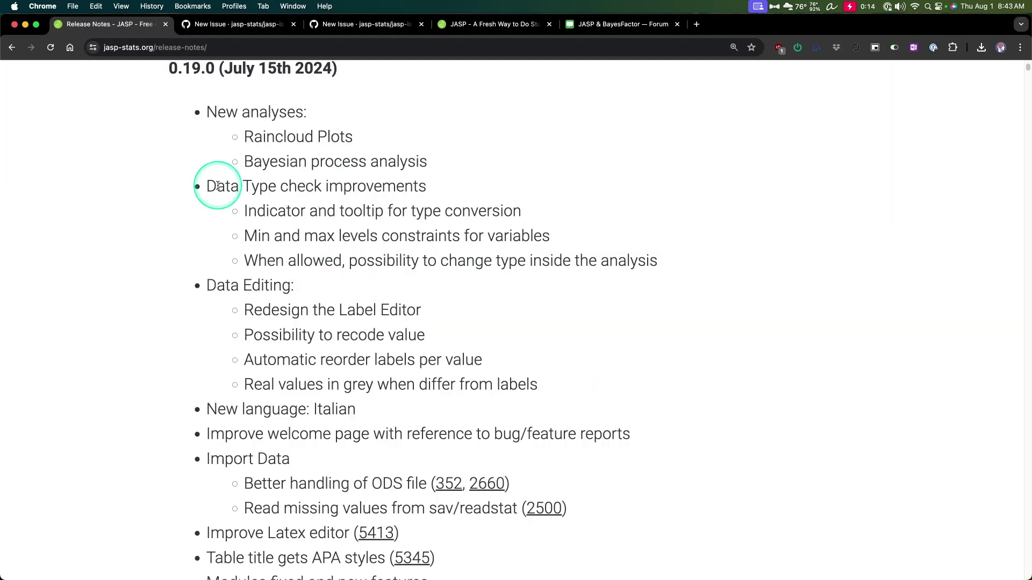
drag(215, 186, 694, 270)
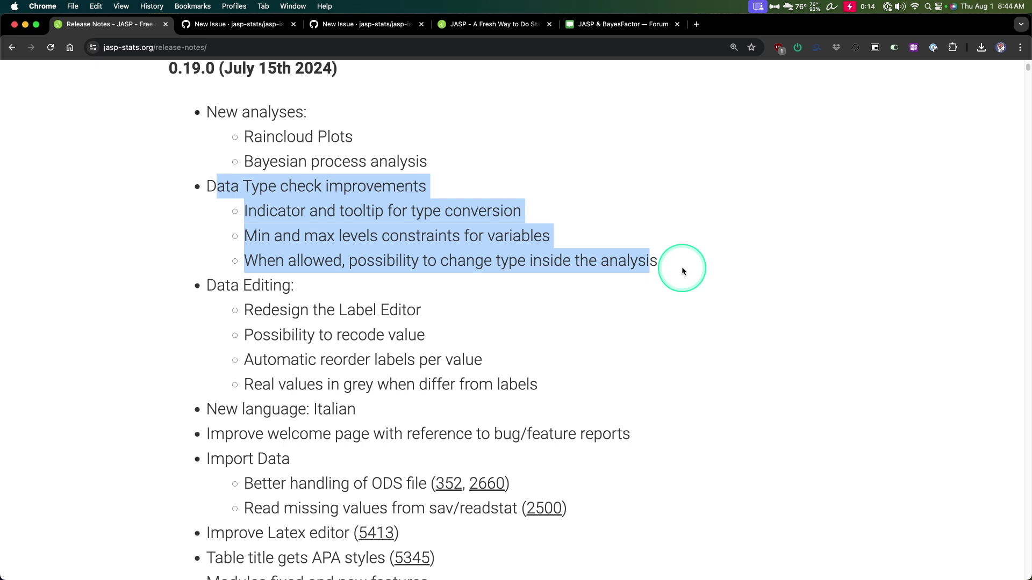
- Highlight the Data Editing entries one by one, including recoding values, automatic label reordering and real values in grey
scroll(680, 265, down, 3)
drag(207, 215, 576, 311)
click(574, 312)
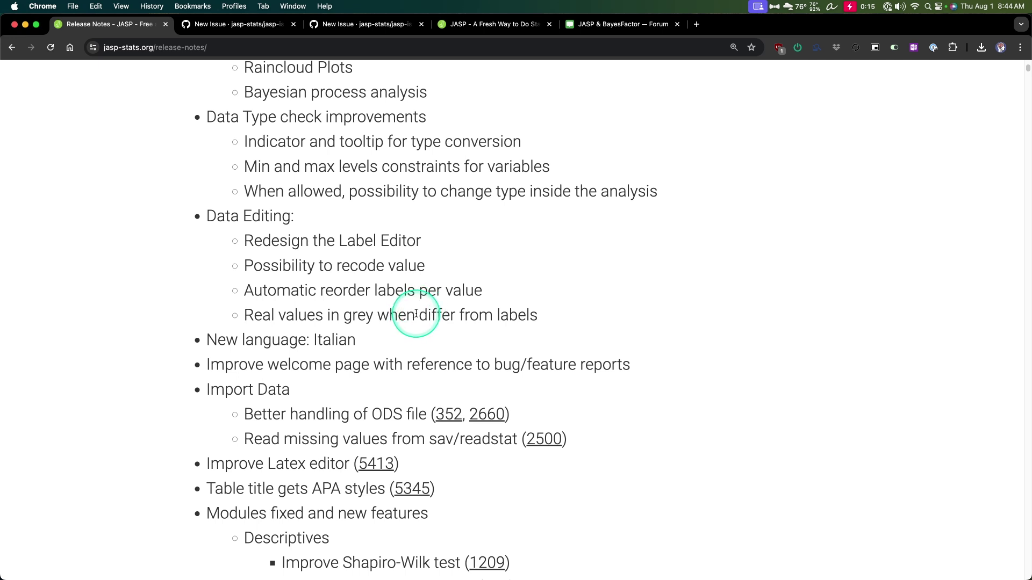
drag(207, 215, 408, 259)
click(408, 259)
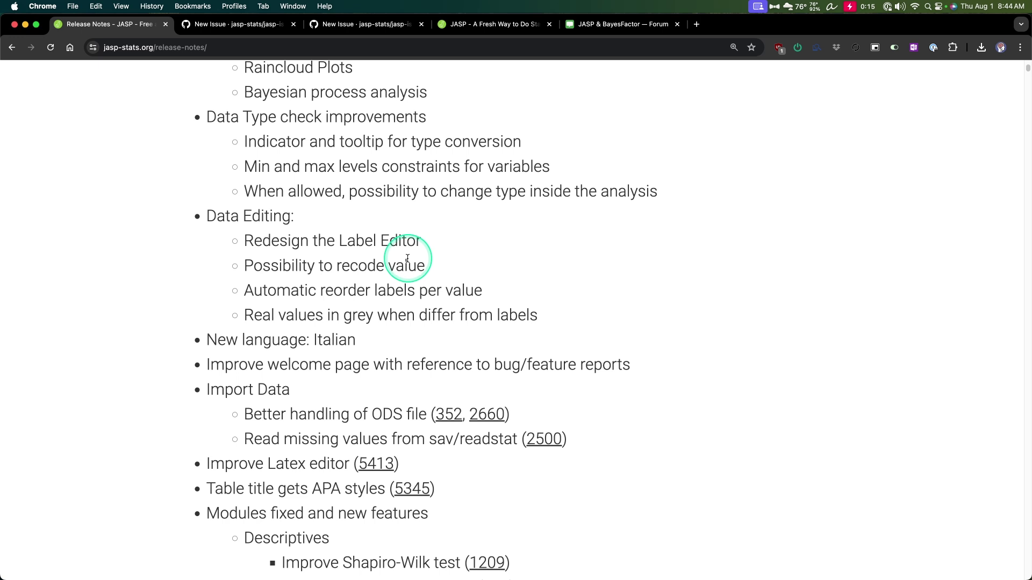
drag(280, 262, 425, 267)
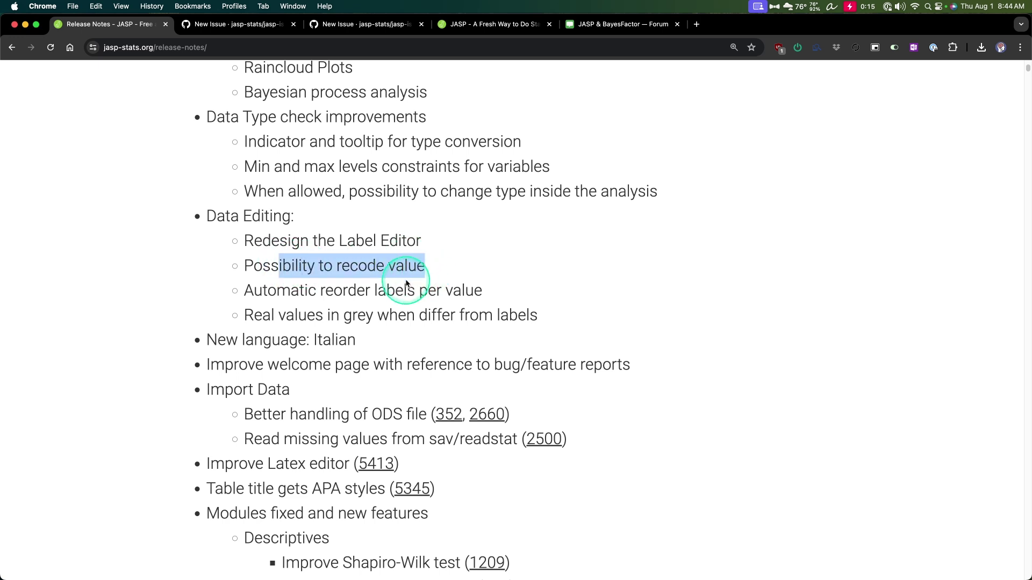
drag(224, 301, 507, 295)
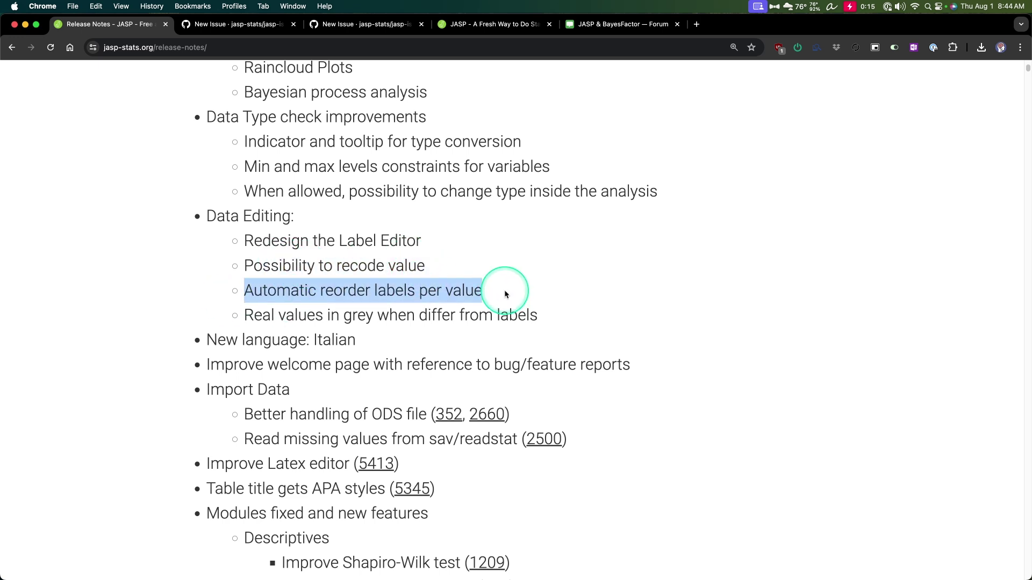
drag(259, 315, 670, 313)
click(670, 318)
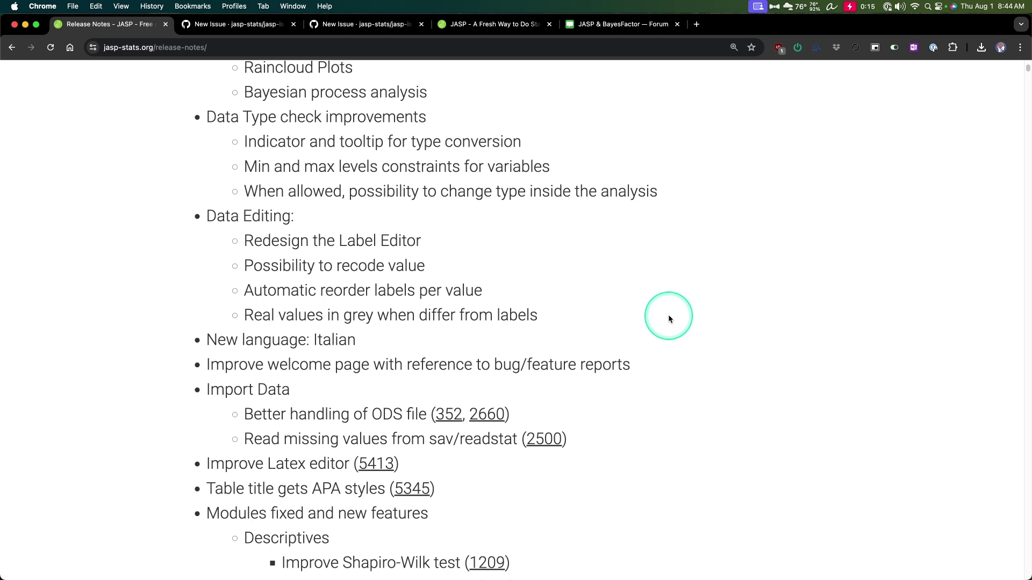
- Highlight the new Italian language entry and the improved welcome page entry in the 0.19.0 notes
scroll(605, 301, down, 5)
drag(207, 192, 435, 210)
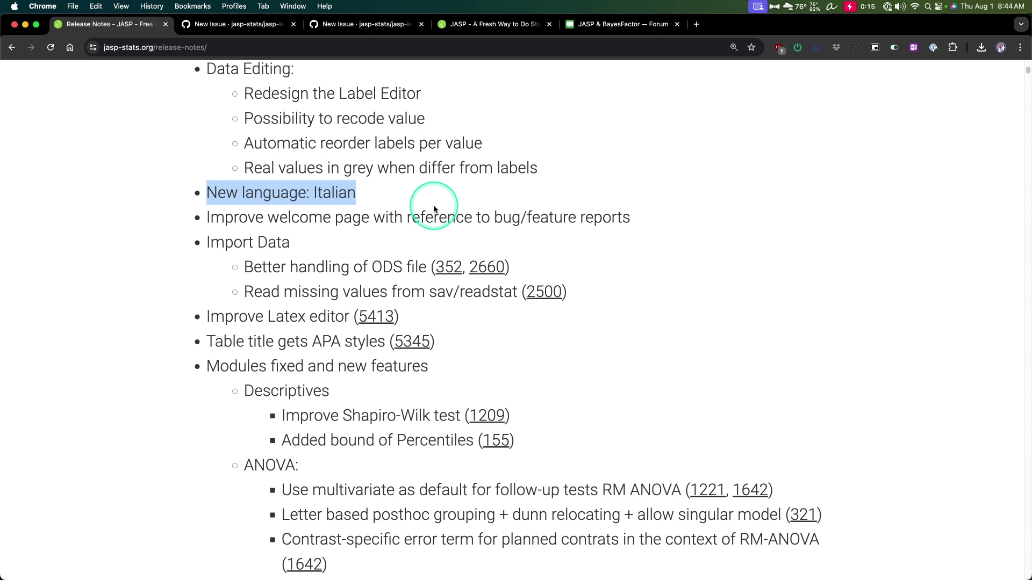
scroll(434, 210, down, 2)
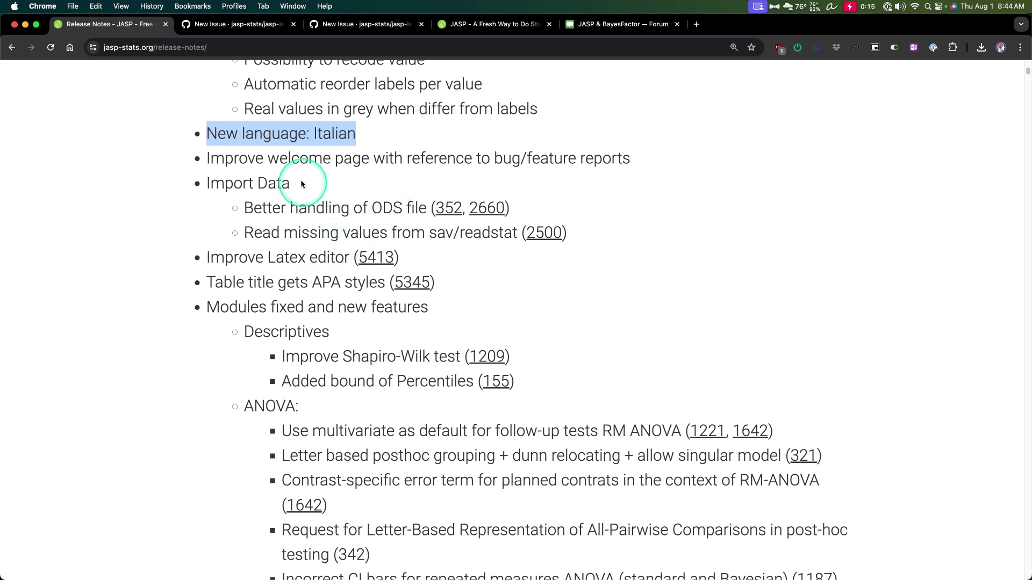
drag(235, 159, 691, 170)
scroll(612, 225, down, 2)
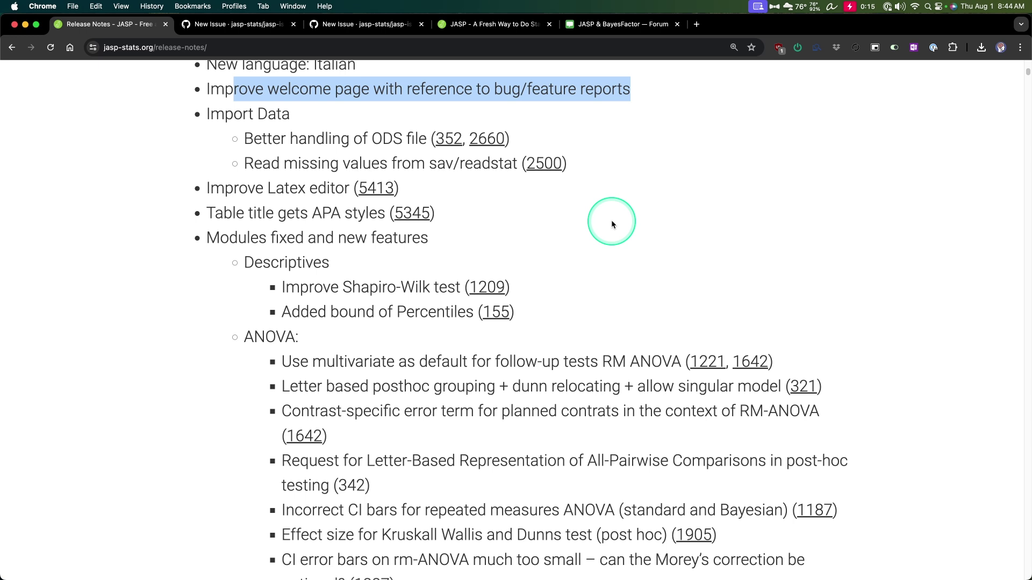
- Highlight the Import Data entries on ODS file handling and on reading missing values from sav/readstat
drag(209, 113, 606, 156)
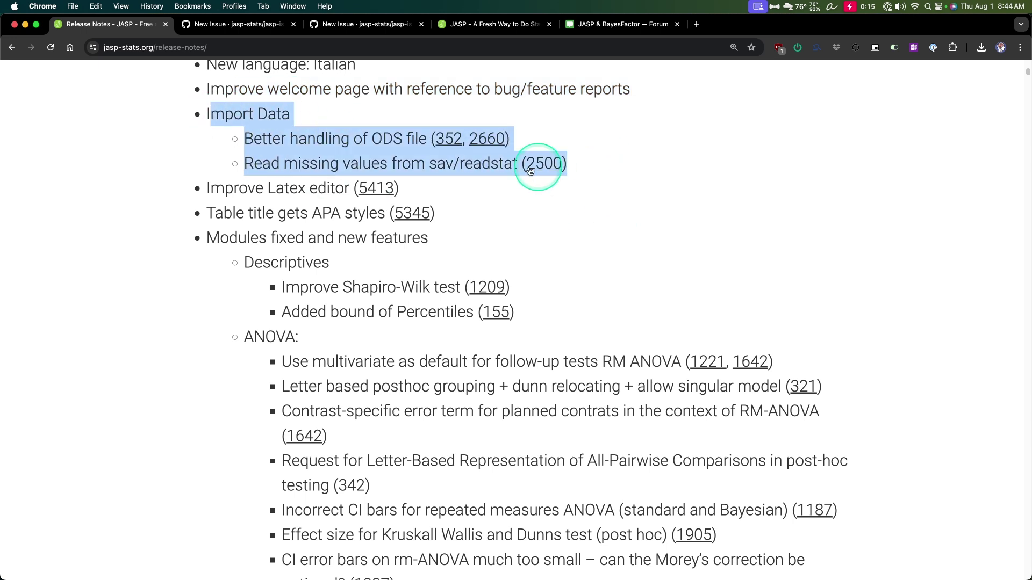
drag(383, 138, 436, 139)
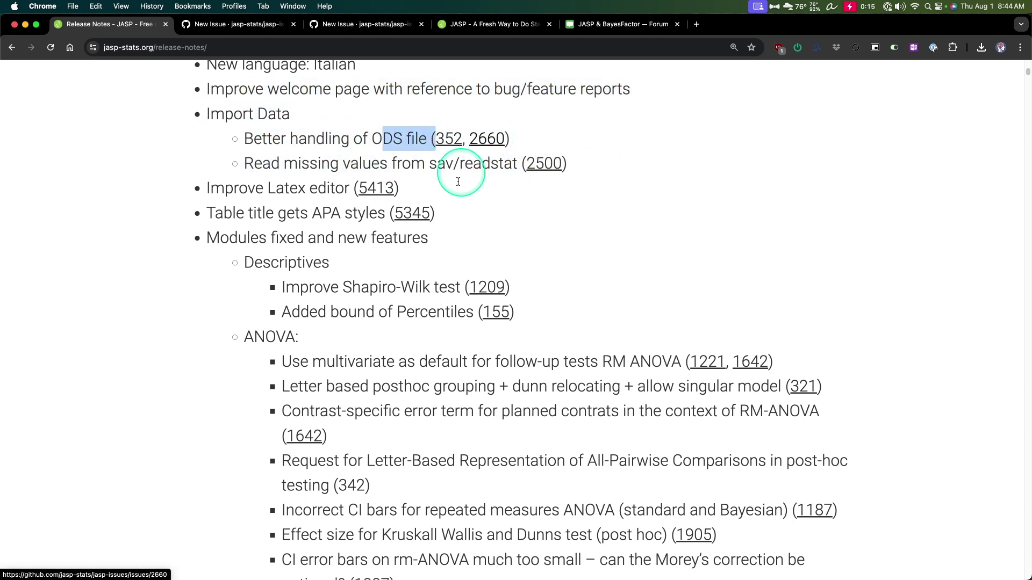
drag(253, 163, 493, 160)
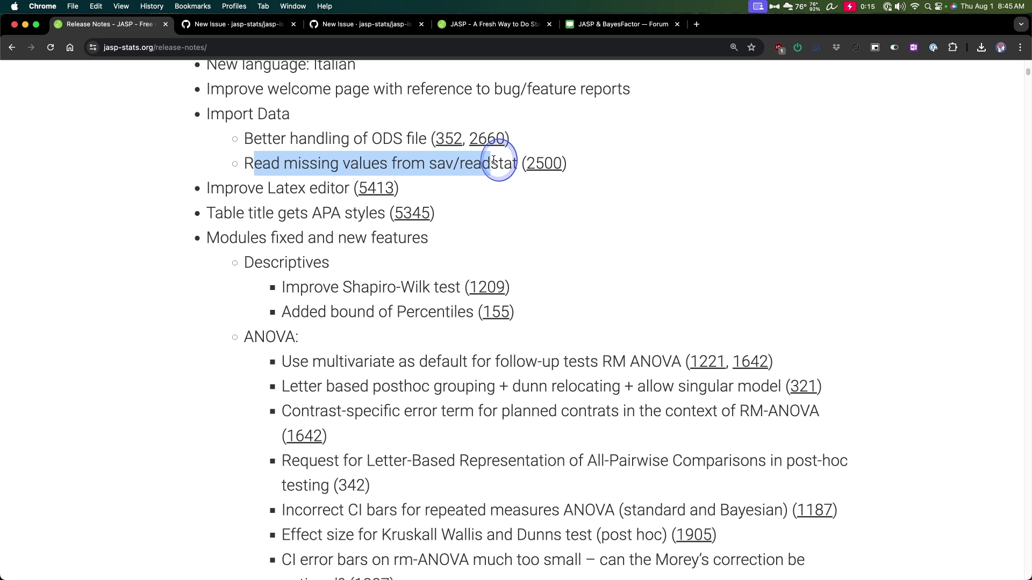
click(472, 164)
drag(426, 163, 514, 162)
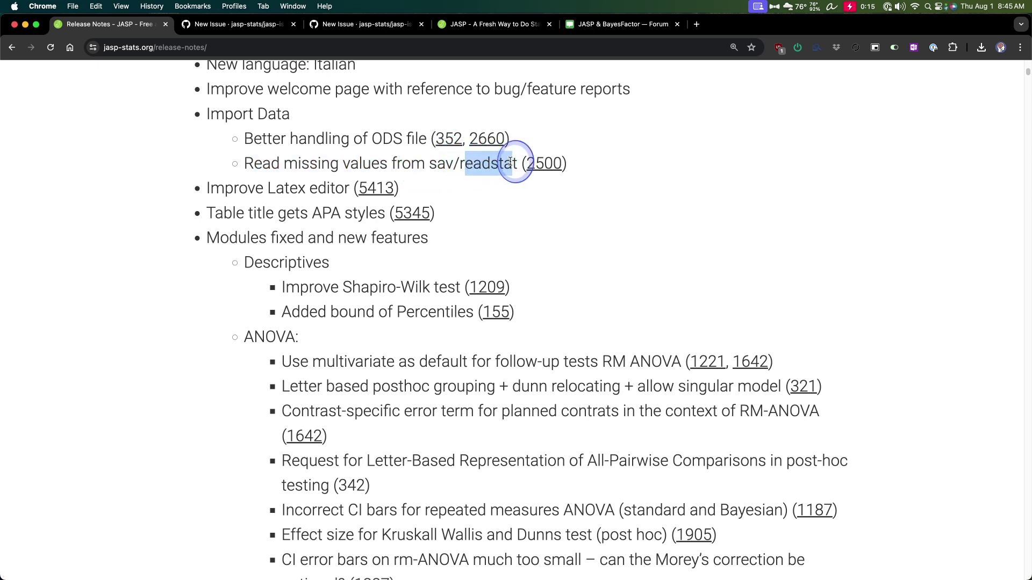
click(493, 199)
- Highlight the entries on the improved Latex editor and on APA styles for table titles
drag(206, 188, 346, 182)
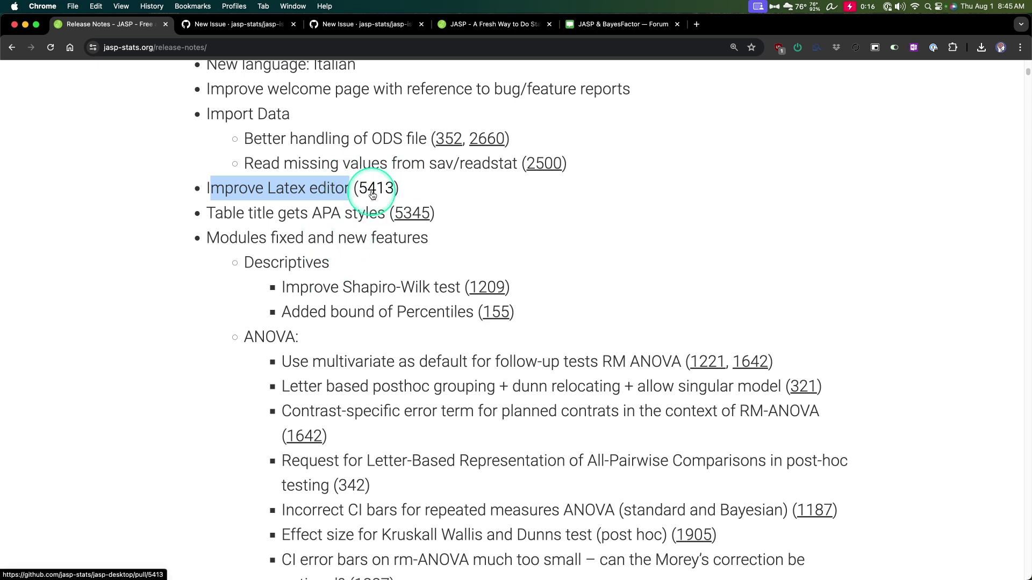
scroll(307, 172, down, 1)
drag(327, 180, 323, 189)
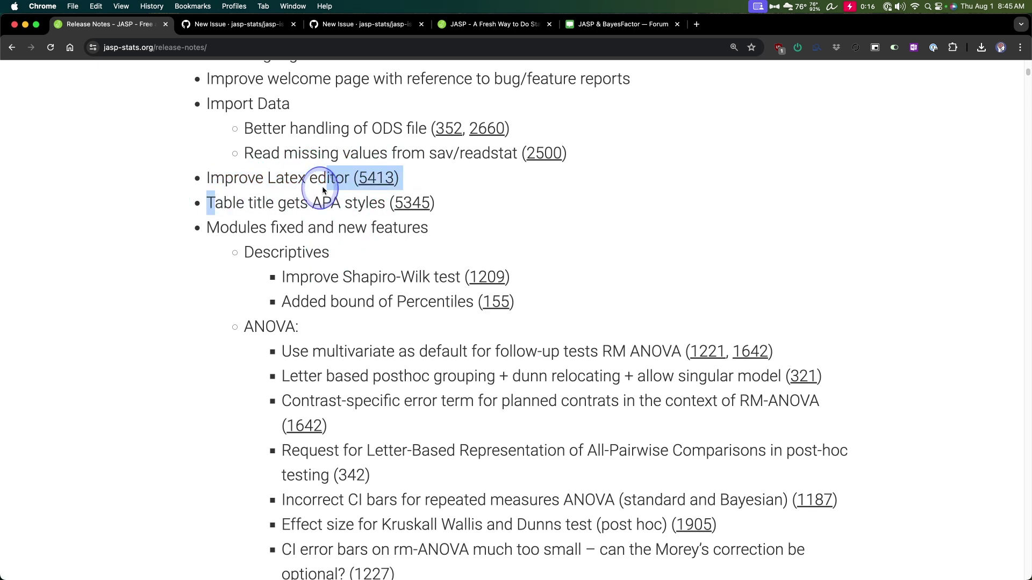
drag(215, 203, 385, 203)
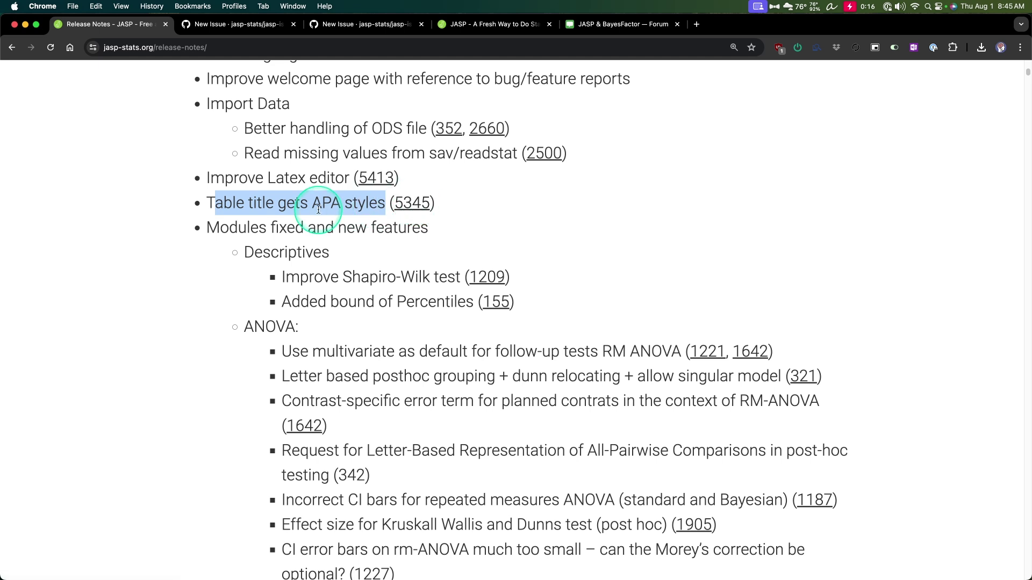
- Highlight the "Modules fixed and new features" heading in the 0.19.0 notes
scroll(318, 210, down, 2)
click(456, 186)
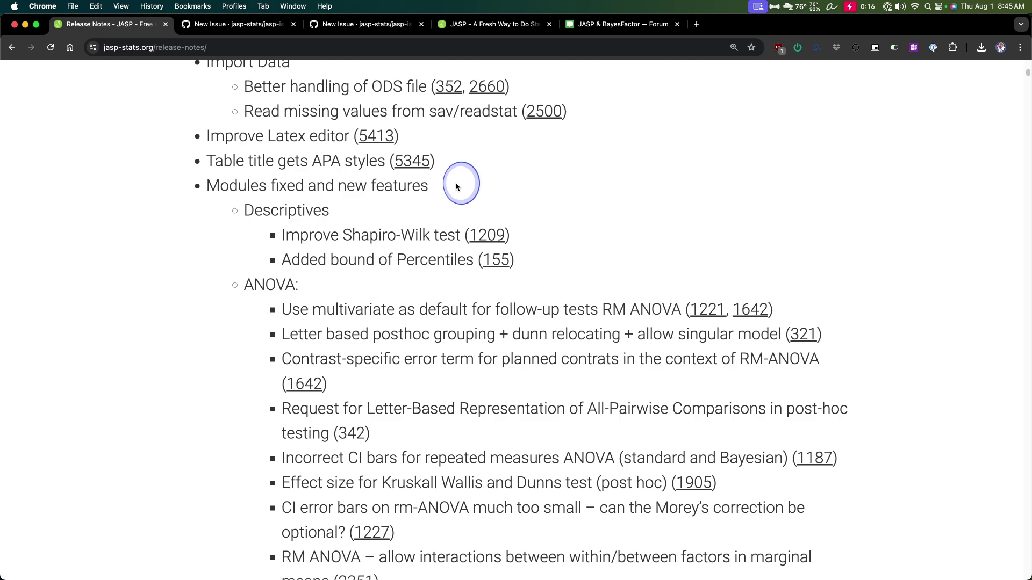
triple_click(426, 189)
- Examine the fixes and new features listed per module from ANOVA to Quality Control, and return to the start of that list
scroll(491, 183, down, 20)
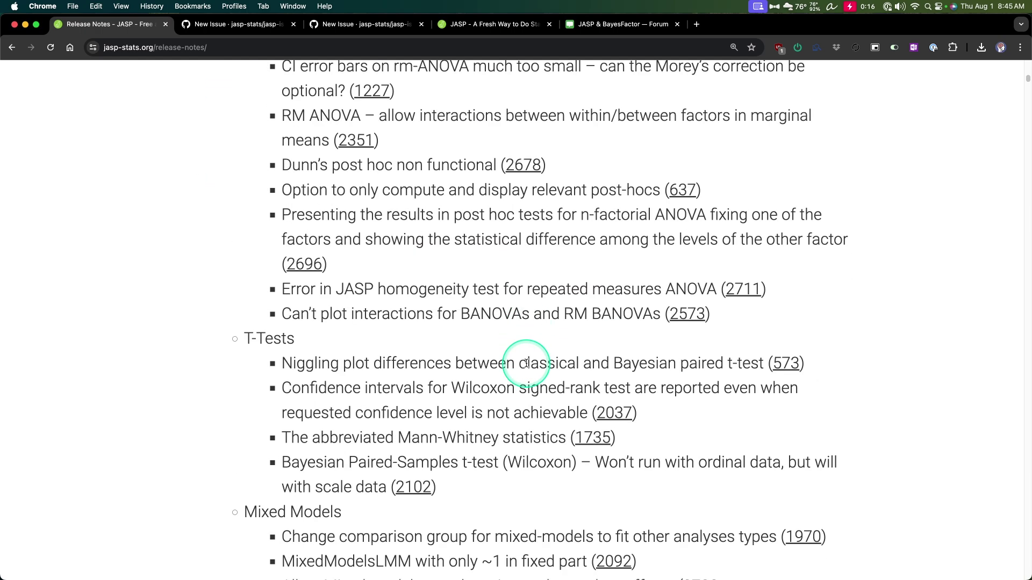
scroll(527, 363, down, 20)
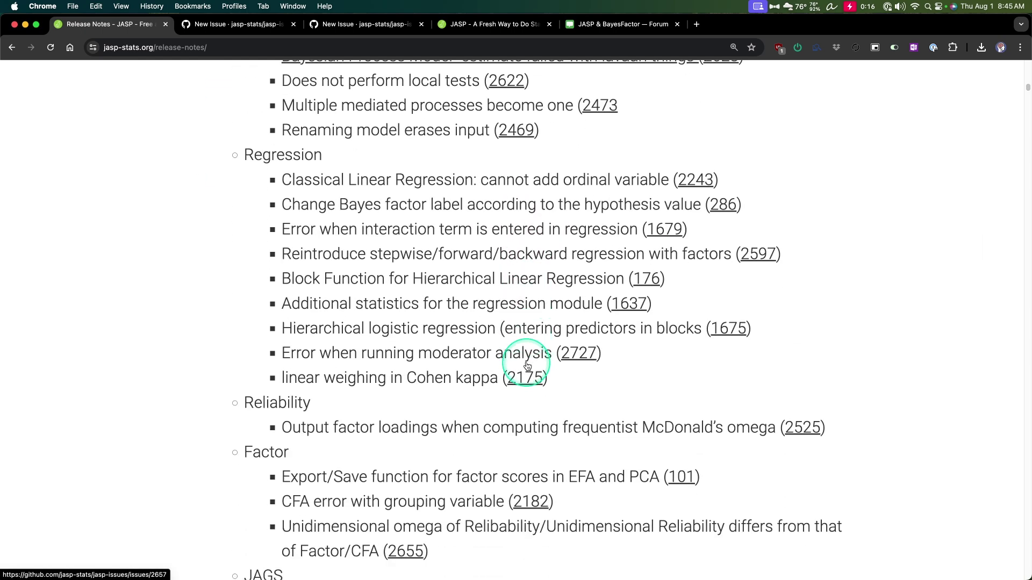
scroll(527, 366, down, 20)
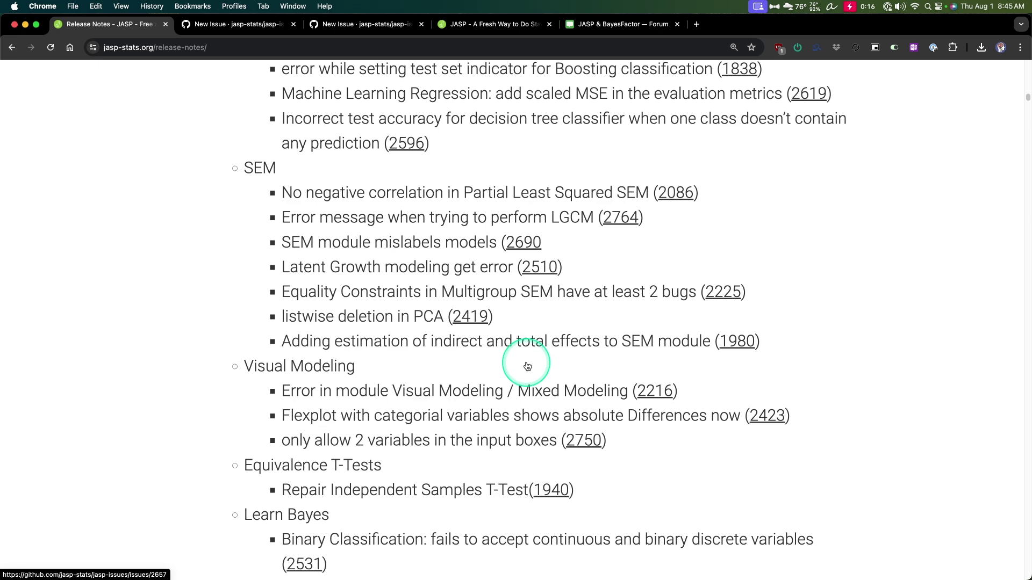
scroll(527, 365, down, 1)
scroll(527, 363, down, 4)
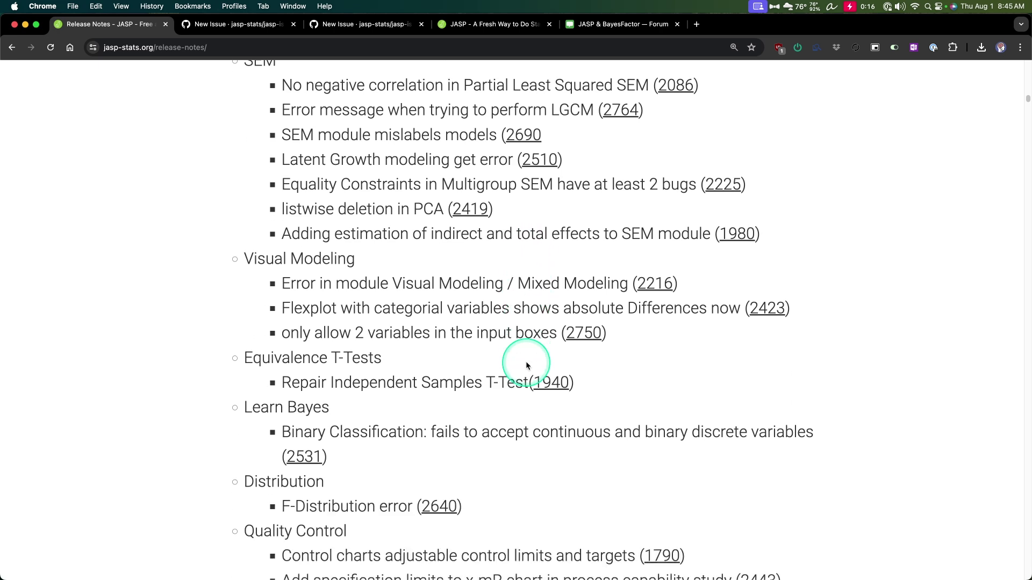
scroll(527, 365, down, 4)
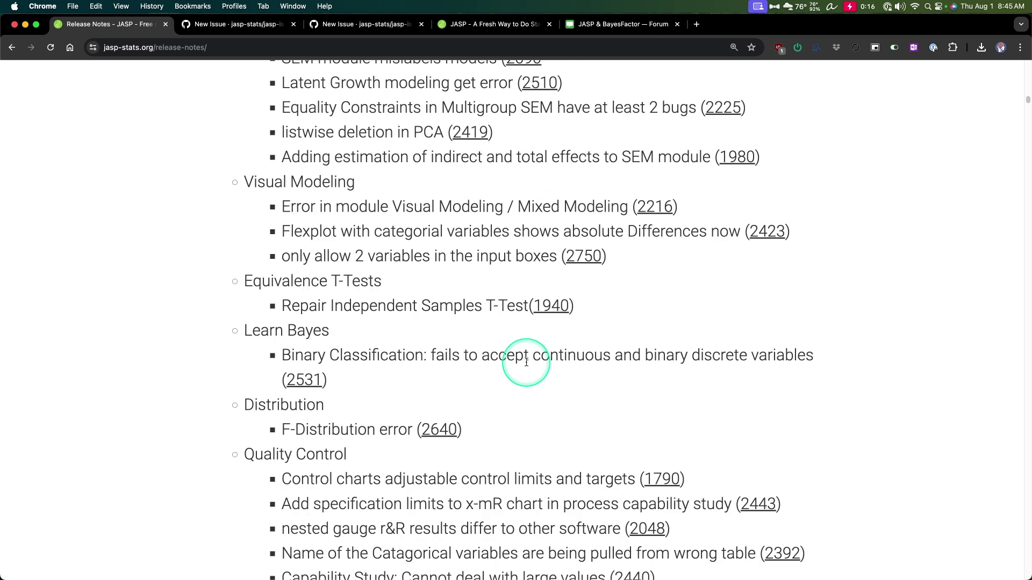
scroll(527, 362, down, 4)
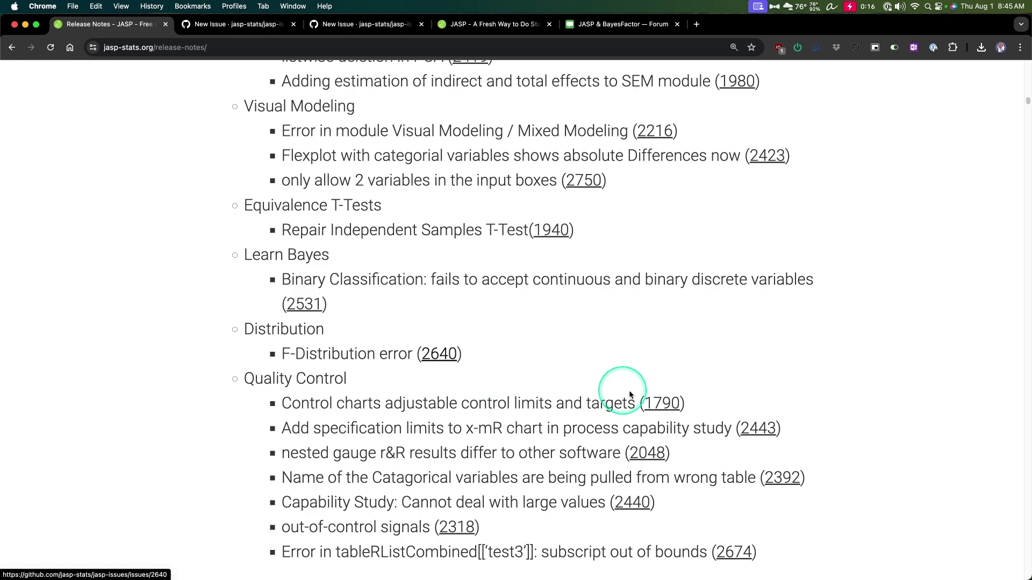
scroll(565, 334, down, 8)
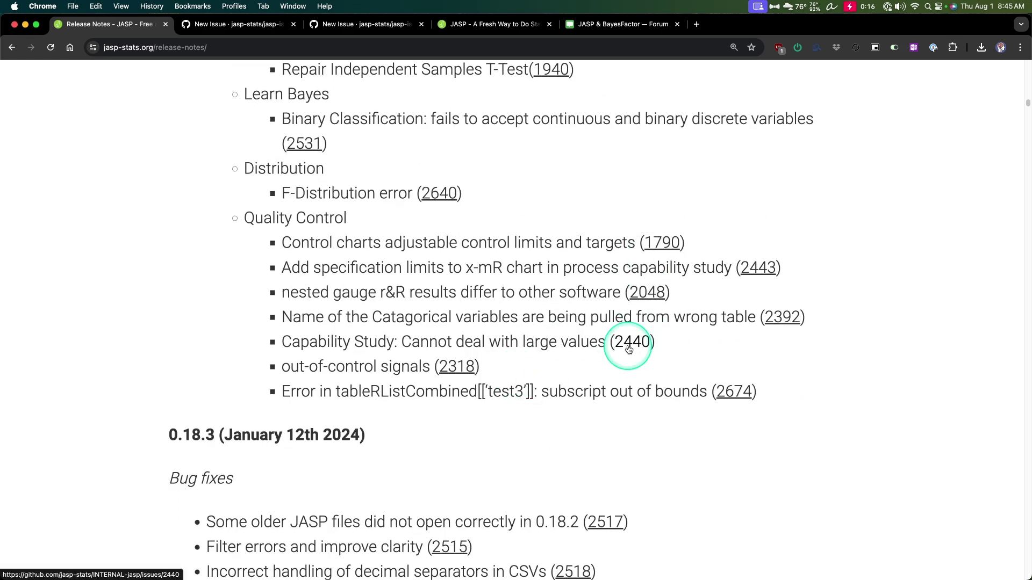
scroll(575, 345, up, 13)
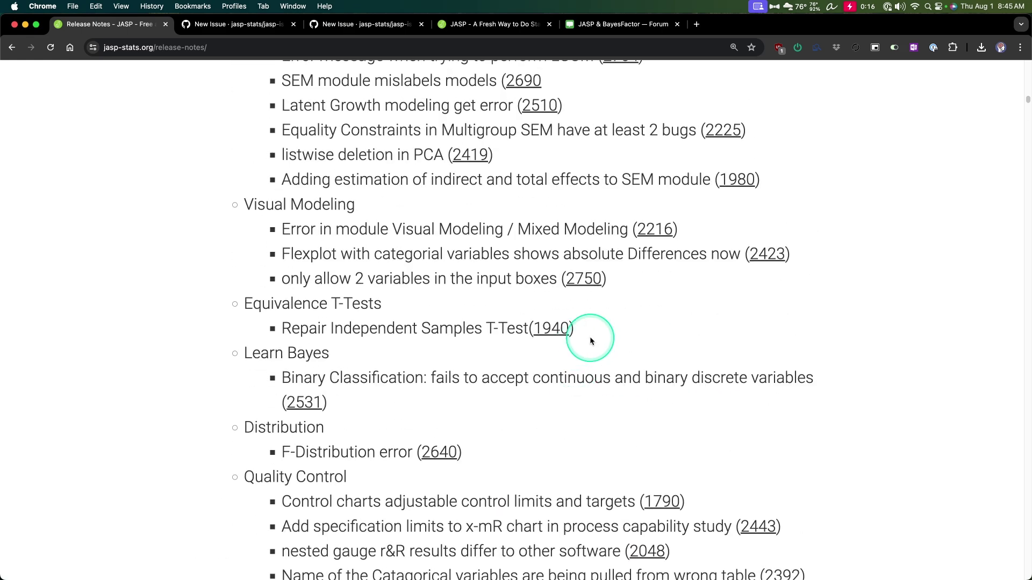
scroll(592, 339, up, 20)
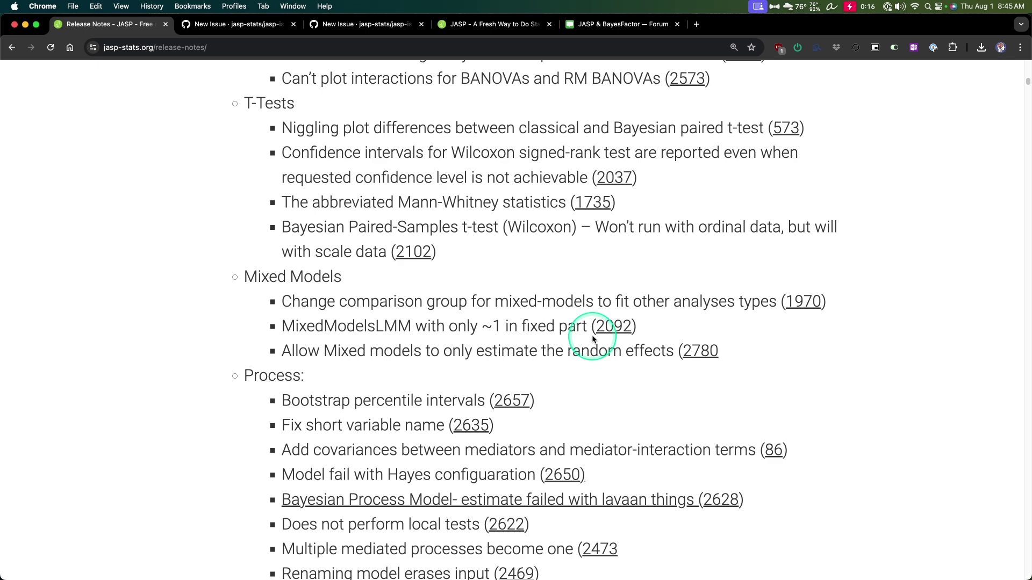
scroll(593, 339, up, 6)
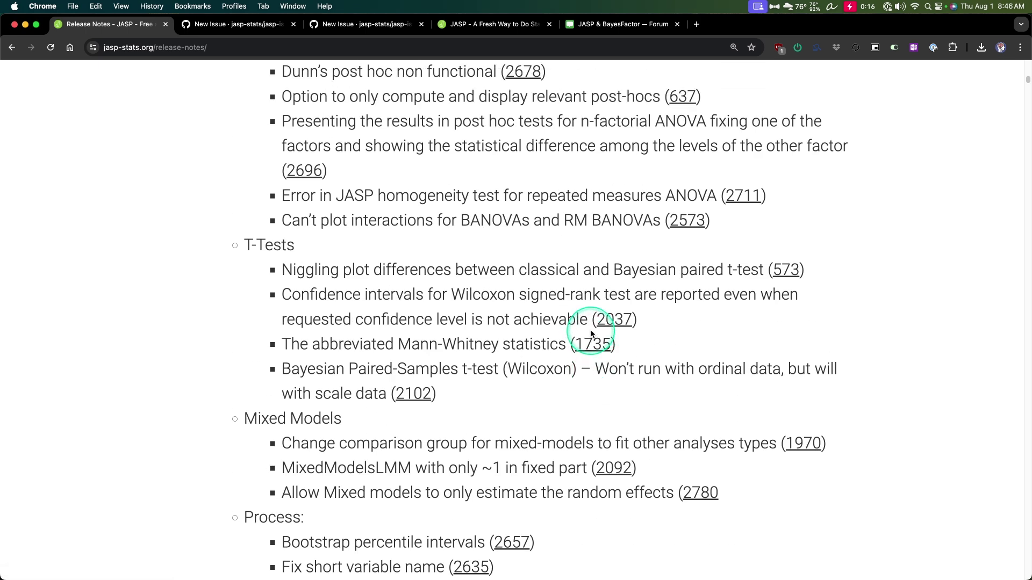
scroll(591, 334, up, 20)
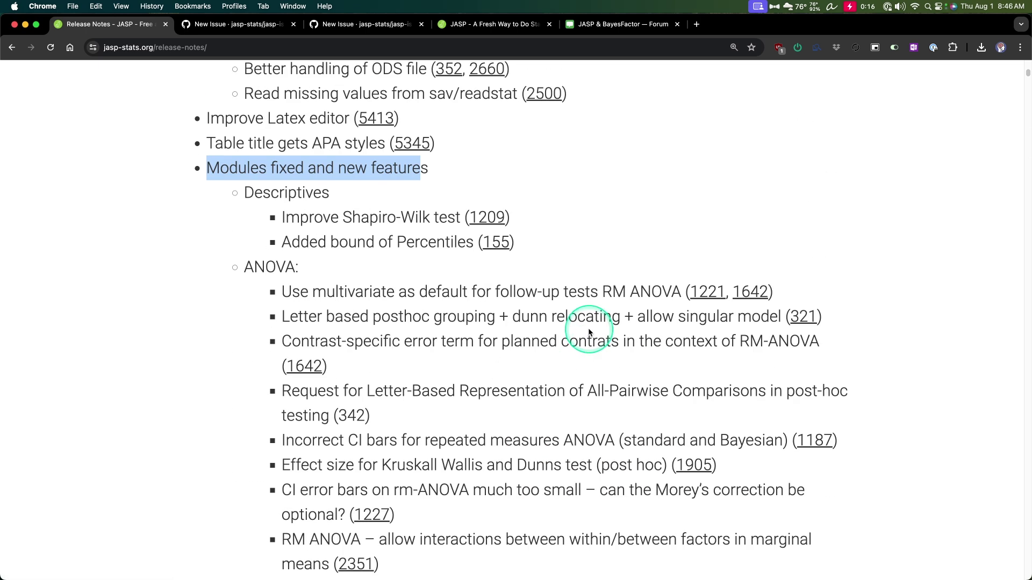
- Highlight the Descriptives entries on the improved Shapiro-Wilk test and the added bound of Percentiles
drag(344, 217, 431, 217)
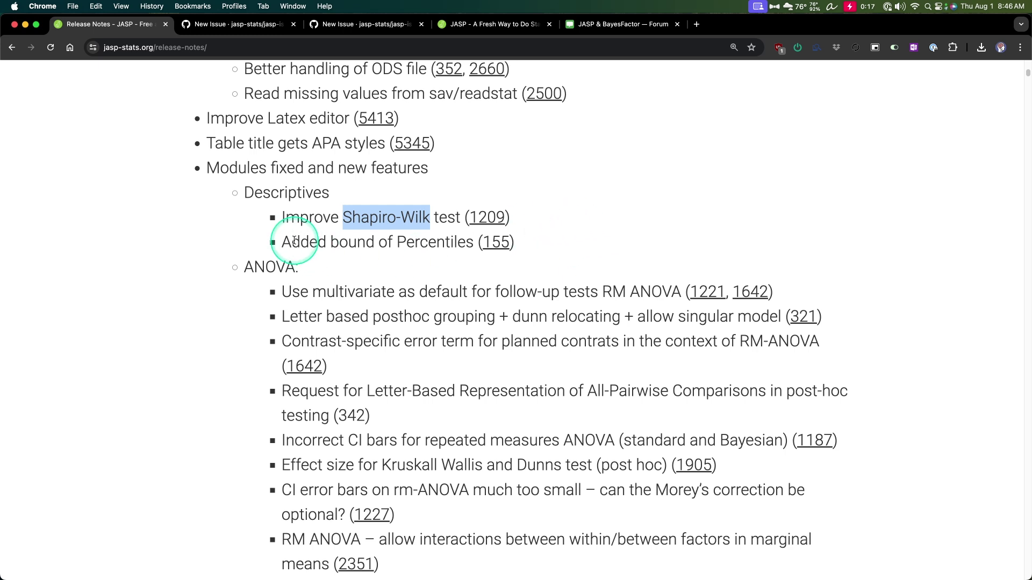
drag(291, 242, 471, 242)
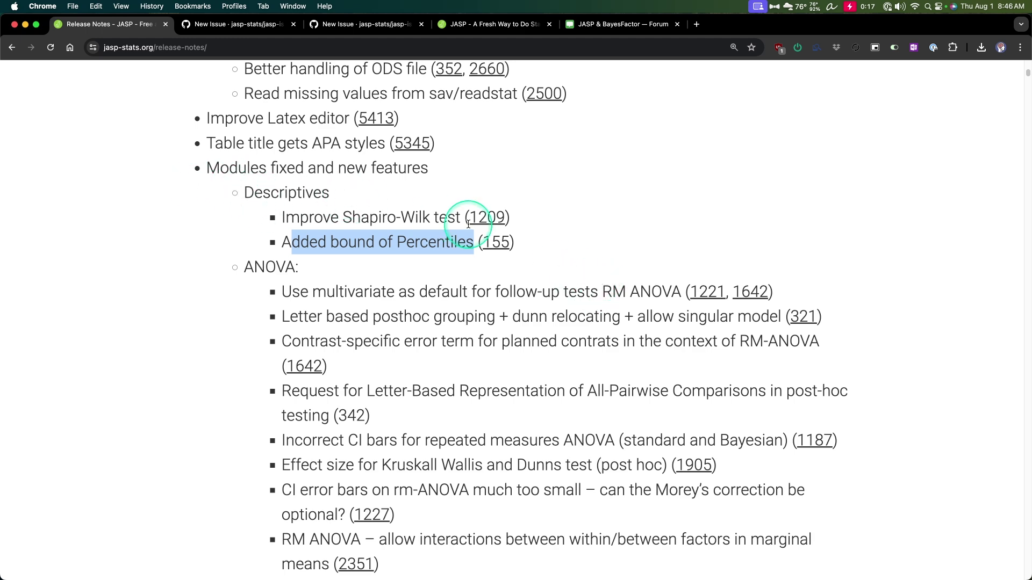
- Highlight the first three ANOVA entries, from the multivariate default for follow-up tests to the contrast-specific error term for planned contrasts
scroll(467, 225, down, 3)
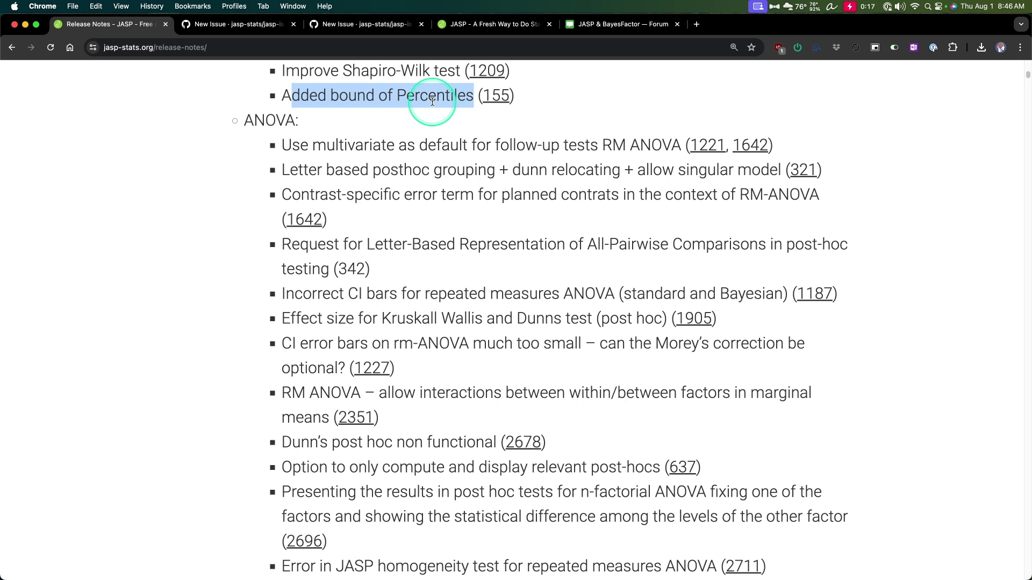
drag(327, 146, 551, 146)
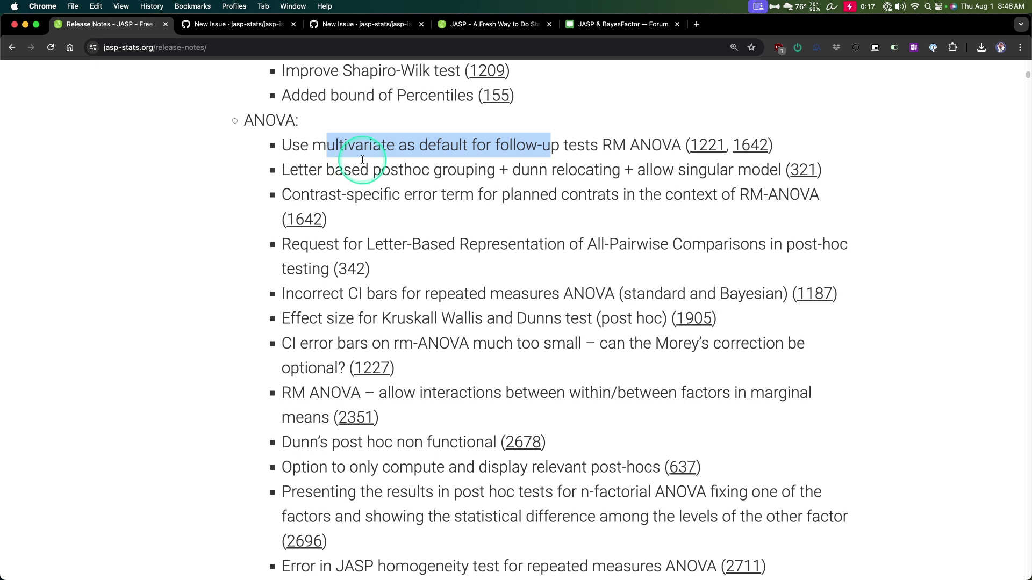
drag(336, 144, 620, 144)
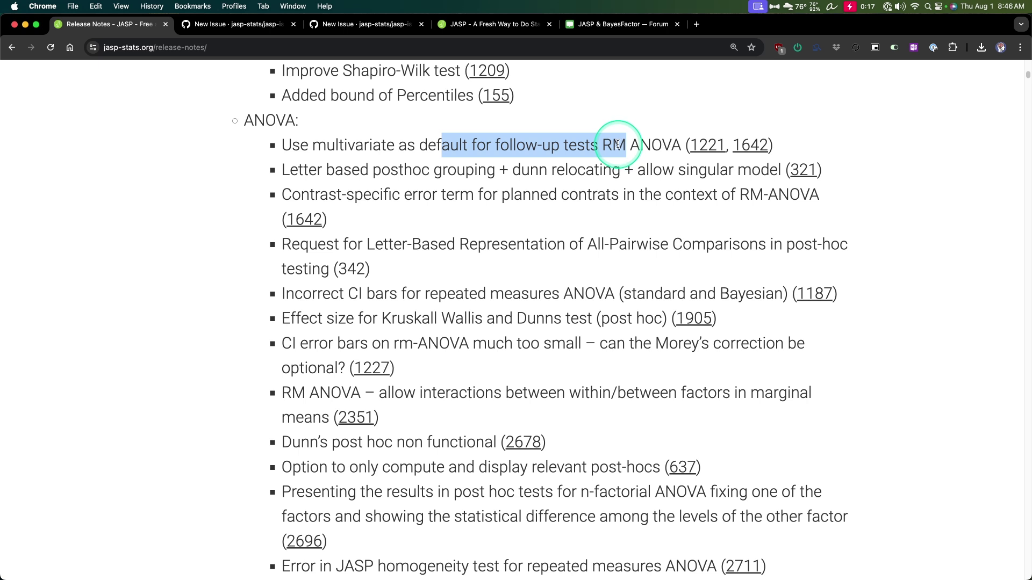
drag(357, 173, 777, 173)
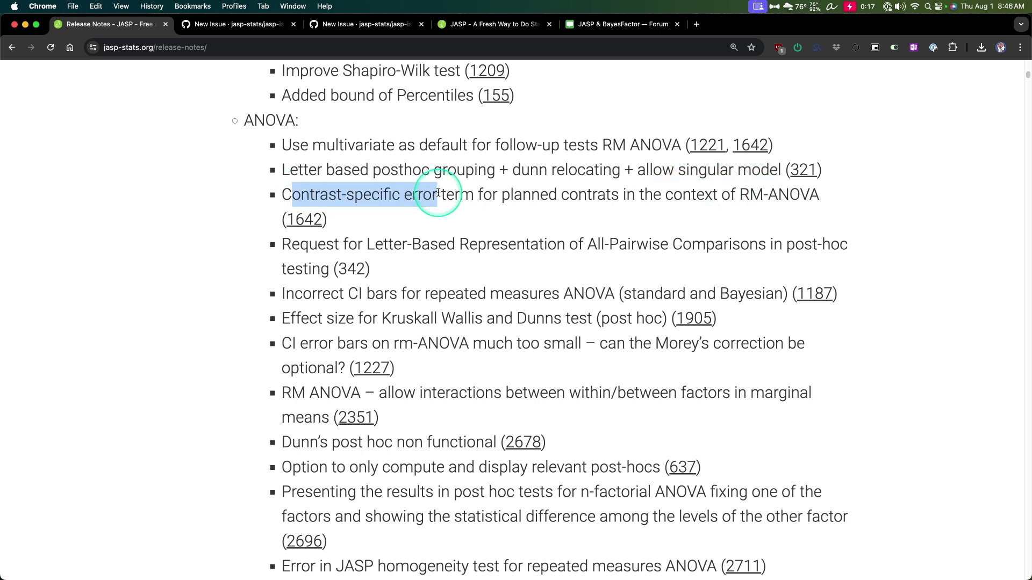
drag(461, 195, 619, 194)
- Highlight the ANOVA entries on letter-based representation of all-pairwise comparisons and on incorrect CI bars for repeated measures ANOVA
scroll(602, 195, down, 3)
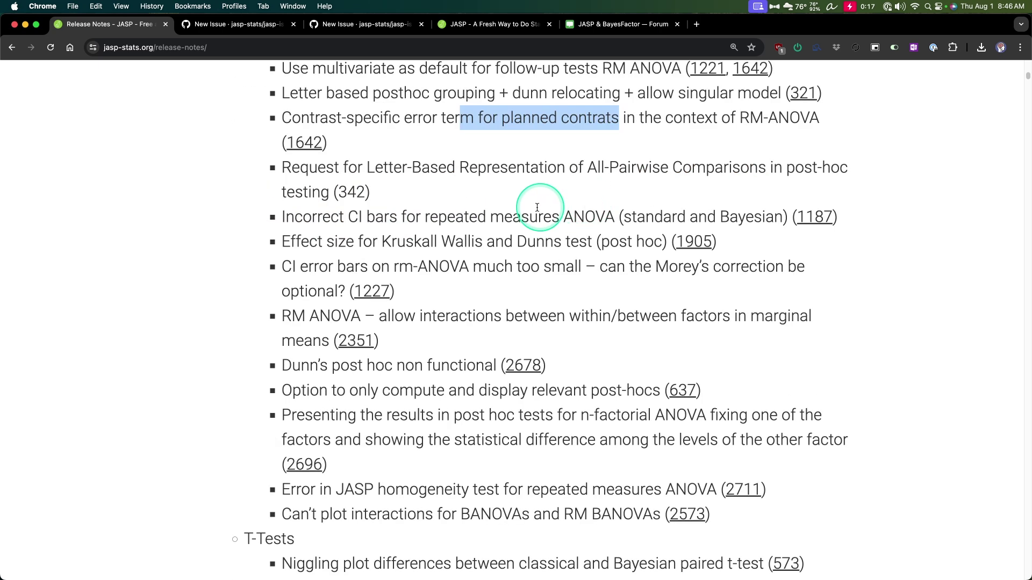
drag(357, 167, 765, 163)
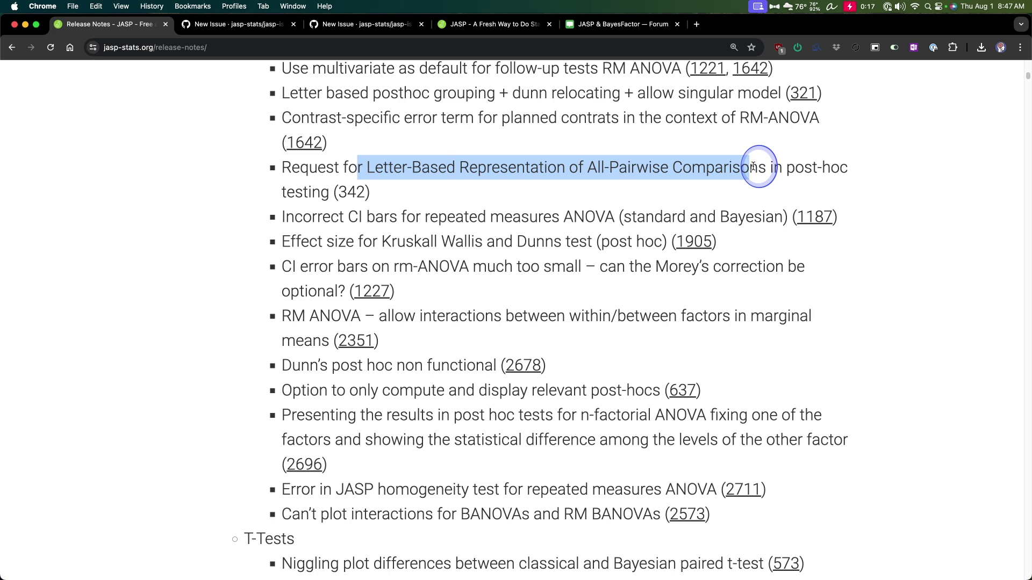
scroll(741, 142, up, 5)
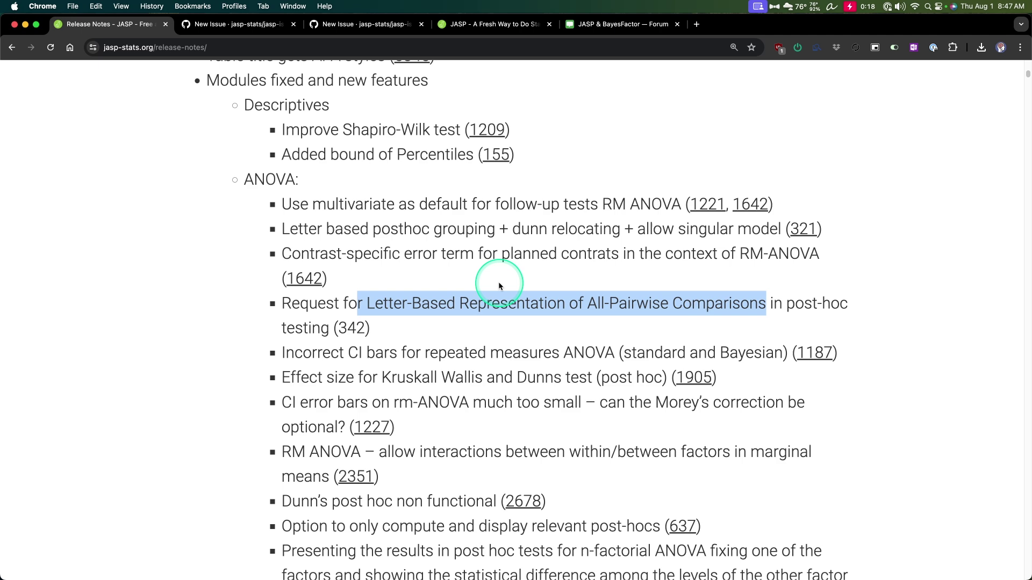
scroll(498, 282, down, 3)
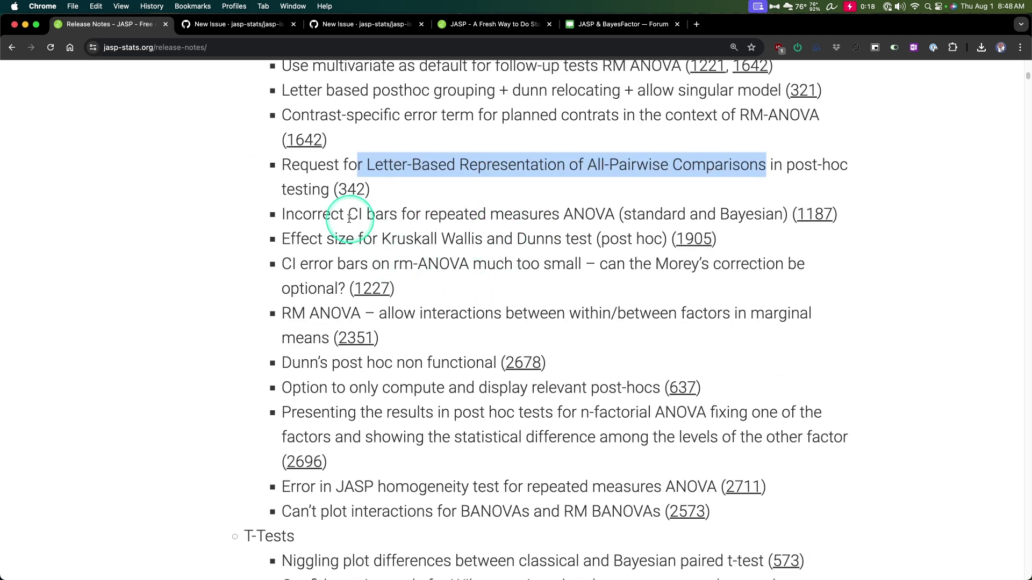
drag(302, 214, 438, 209)
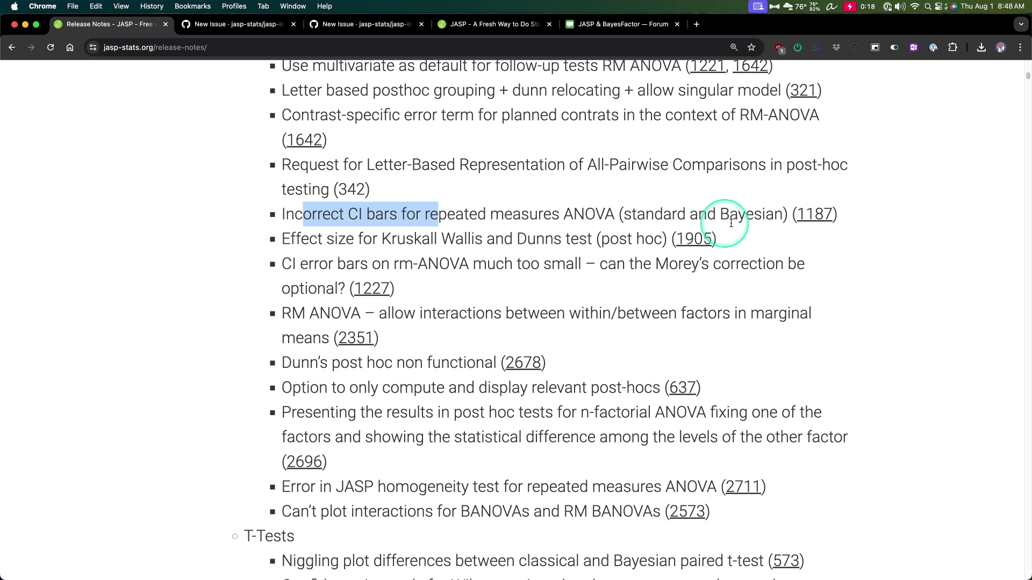
- Examine the ANOVA entries on effect size for Kruskall Wallis and Dunns test and on Morey's correction for CI error bars
scroll(276, 212, down, 1)
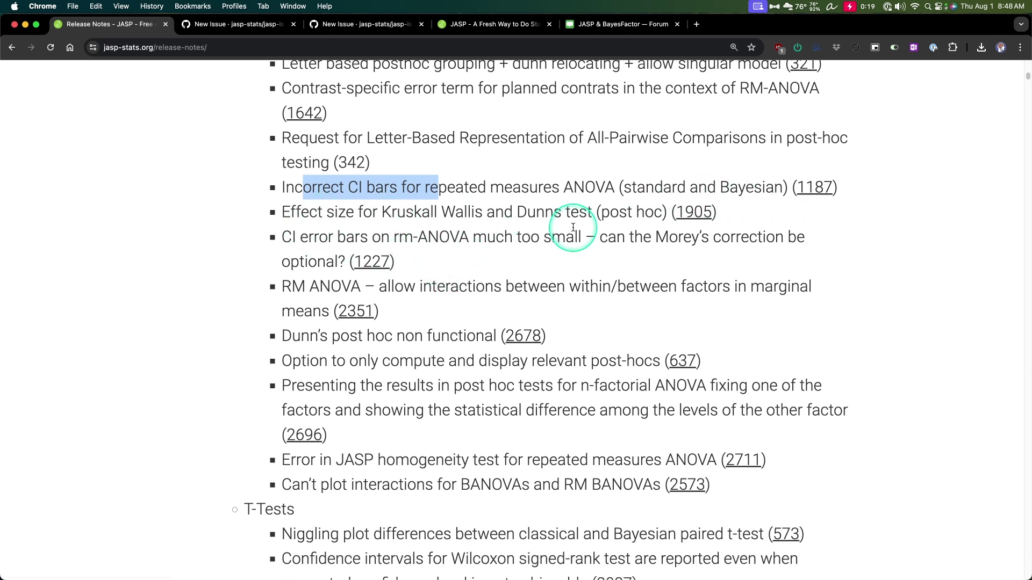
scroll(532, 226, down, 2)
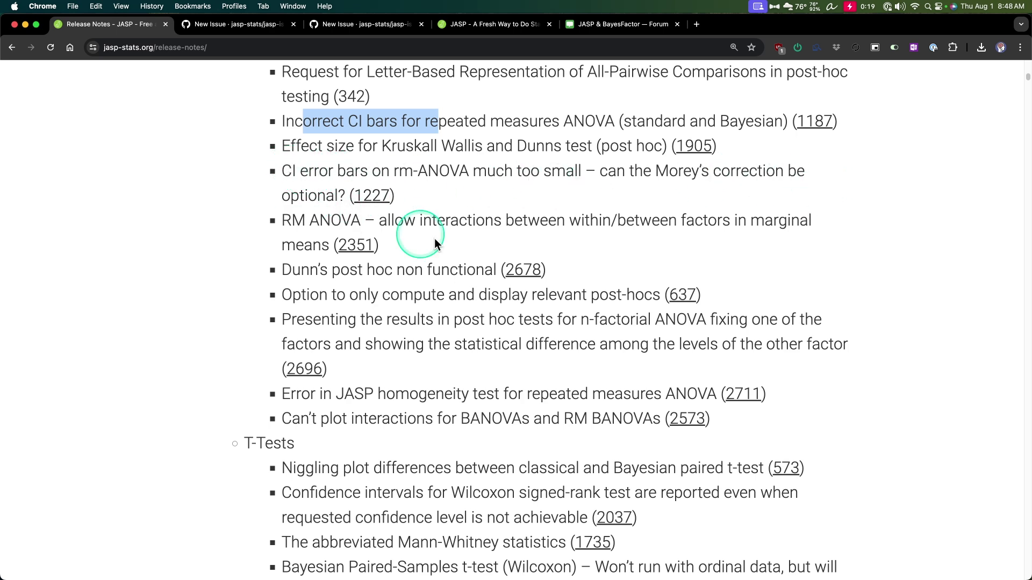
scroll(578, 188, down, 3)
scroll(331, 217, up, 4)
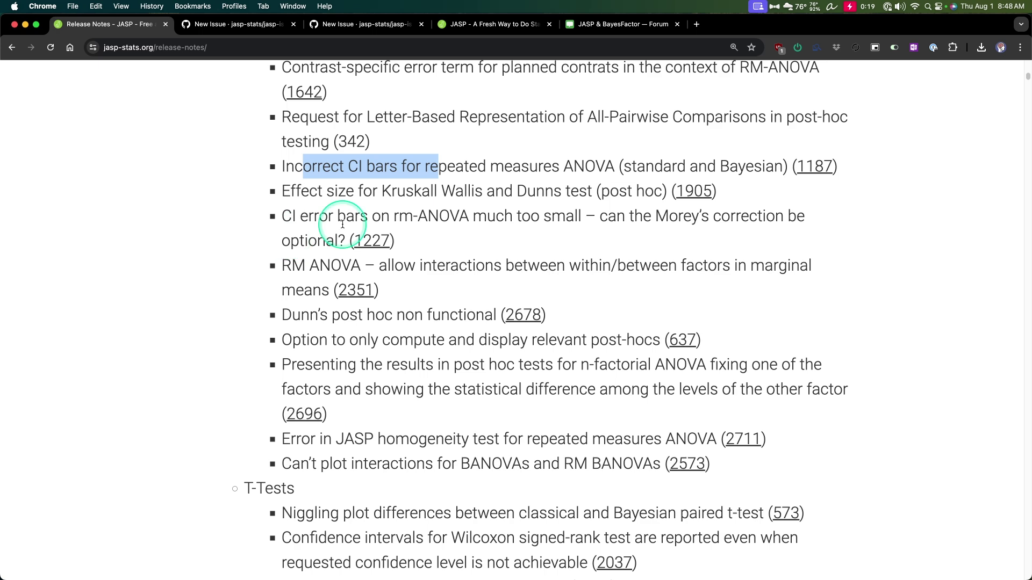
drag(337, 241, 346, 240)
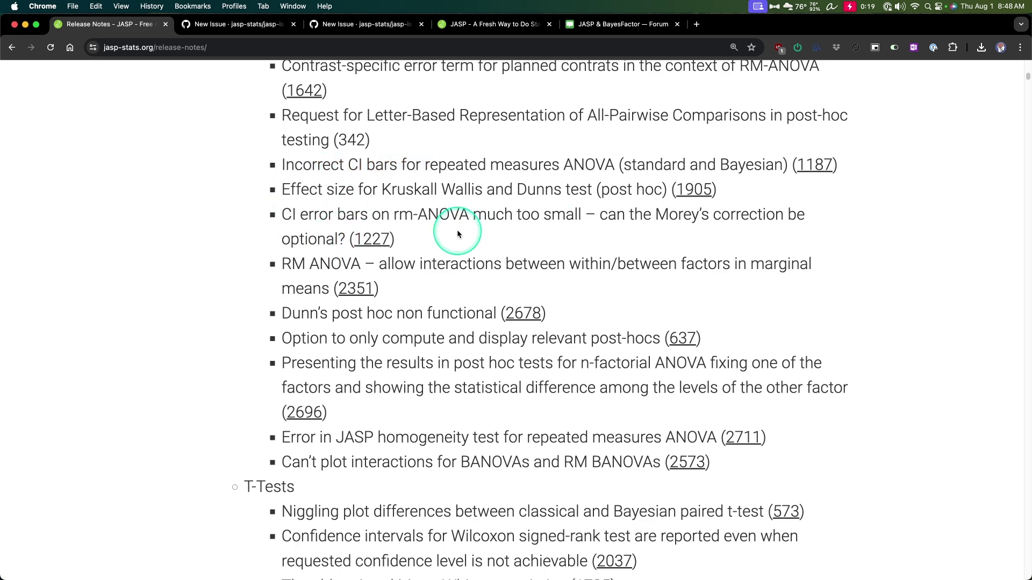
- Highlight the ANOVA entries from within/between factor interactions in marginal means through post hoc results for n-factorial ANOVA
scroll(425, 215, down, 2)
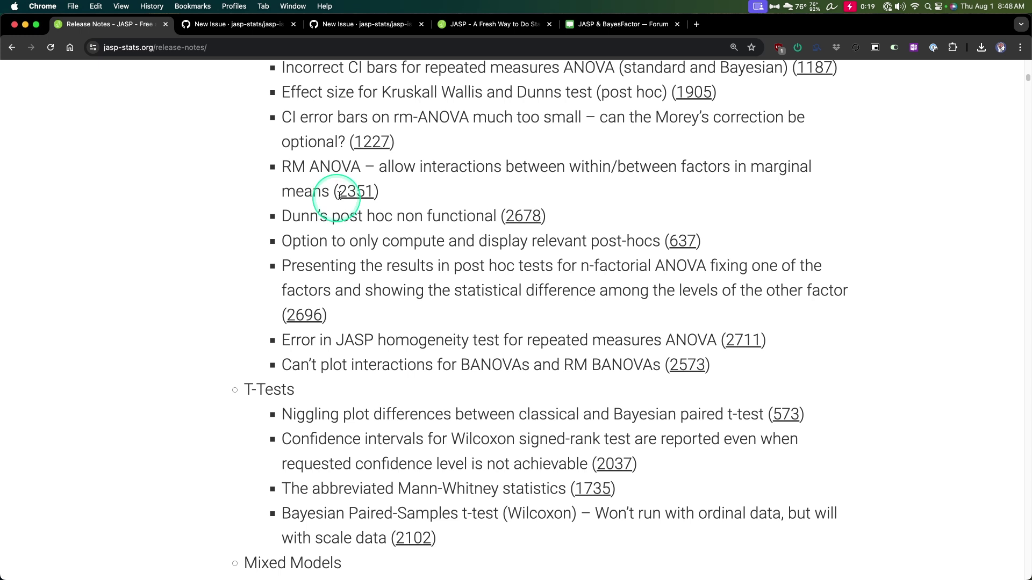
drag(472, 166, 668, 166)
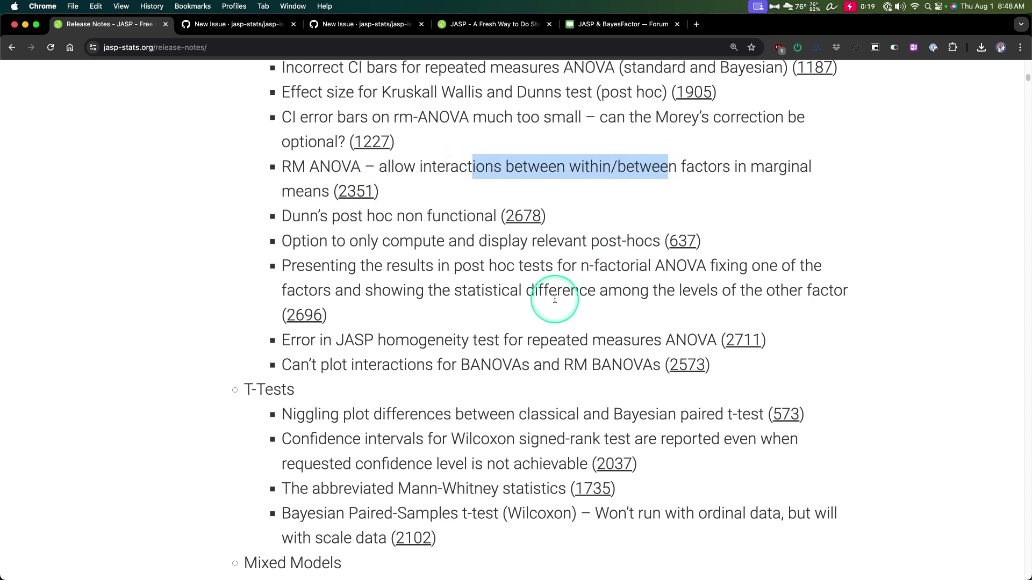
drag(310, 218, 405, 218)
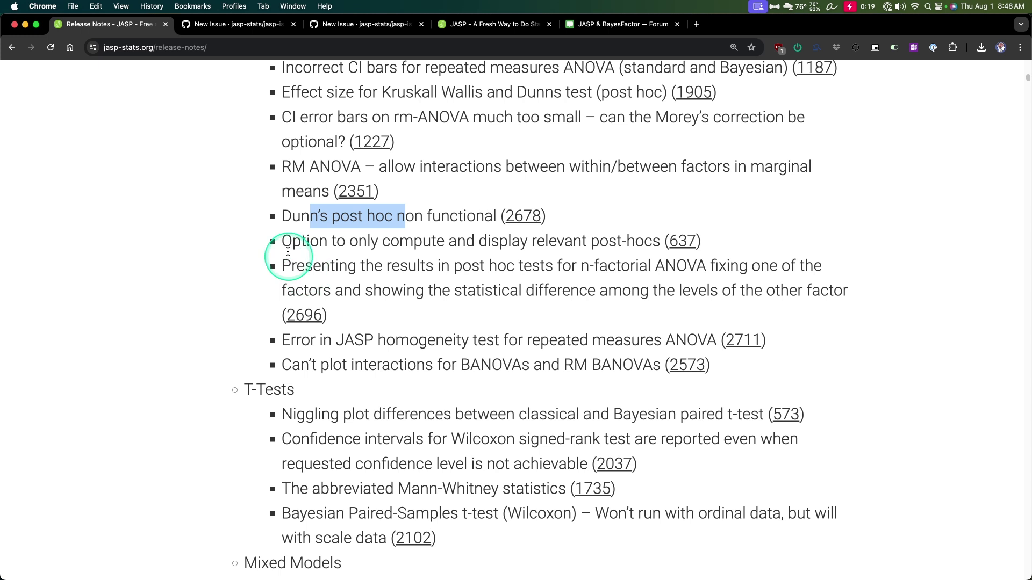
drag(292, 242, 465, 241)
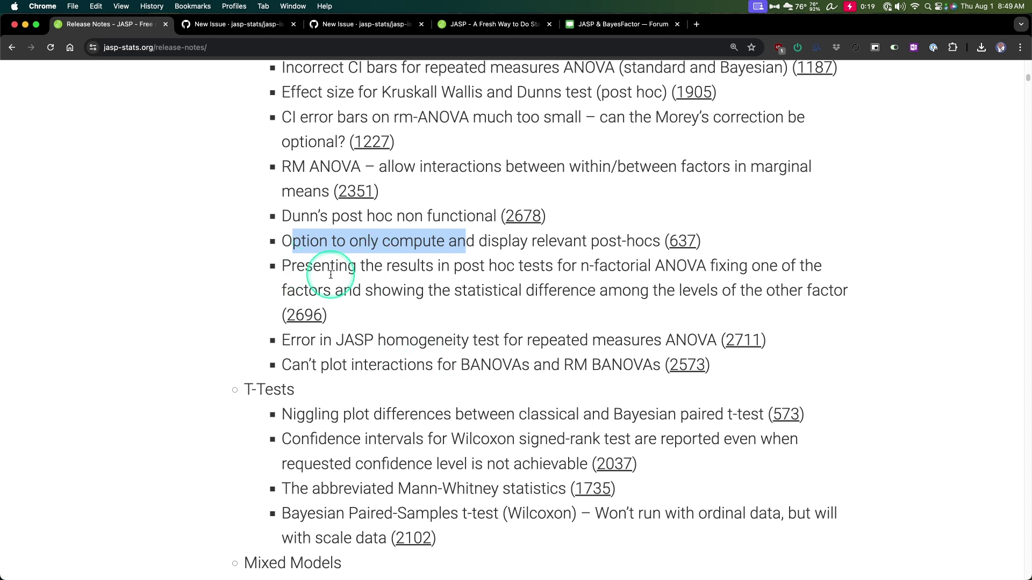
drag(348, 266, 714, 258)
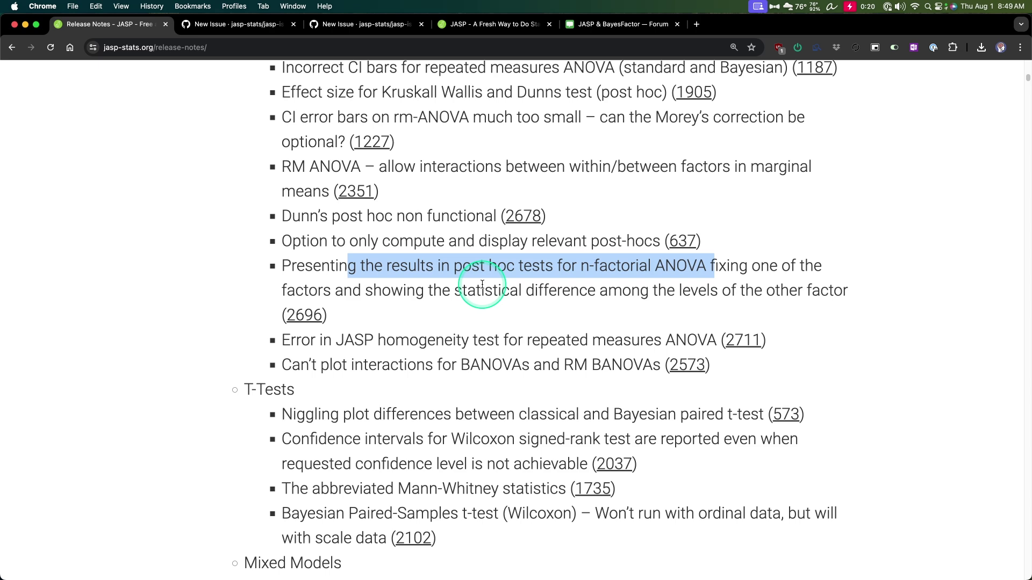
- Highlight the ANOVA entries on the homogeneity test error for repeated measures and on plotting interactions for BANOVAs and RM BANOVAs
drag(378, 340, 566, 340)
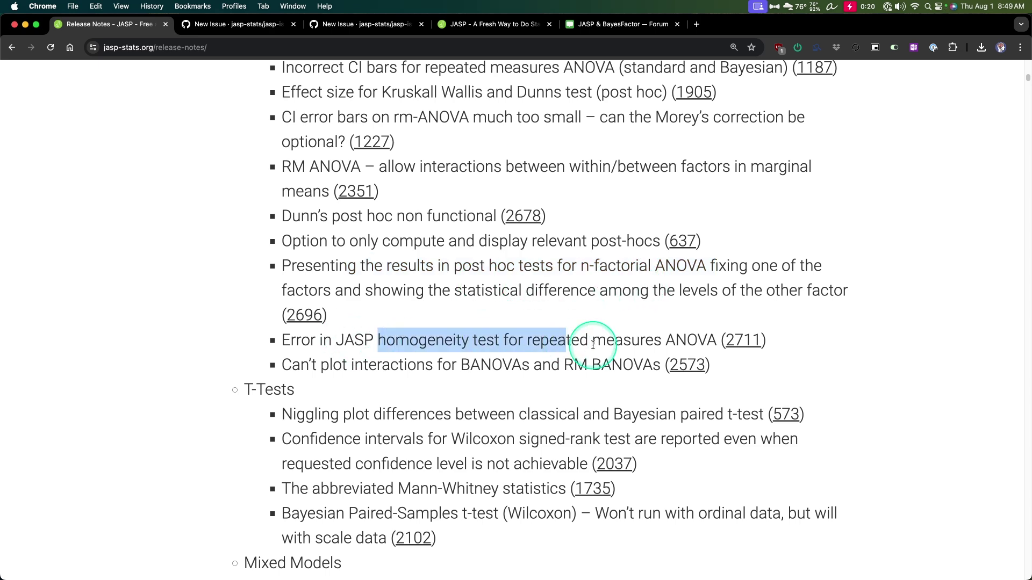
scroll(618, 340, down, 2)
drag(318, 321, 622, 321)
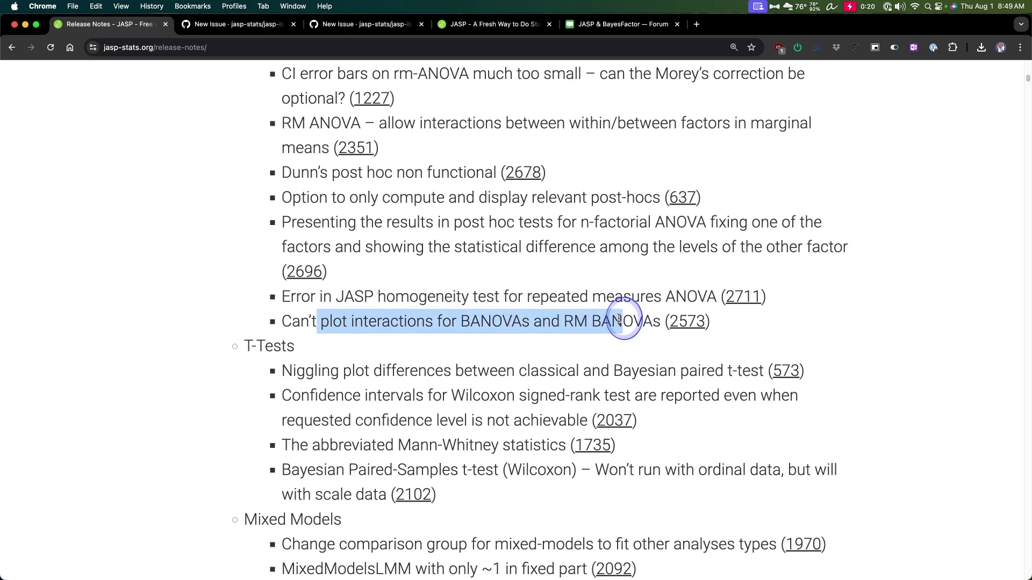
- Highlight the T-Tests entry on niggling plot differences between classical and Bayesian paired t-test
scroll(565, 202, down, 6)
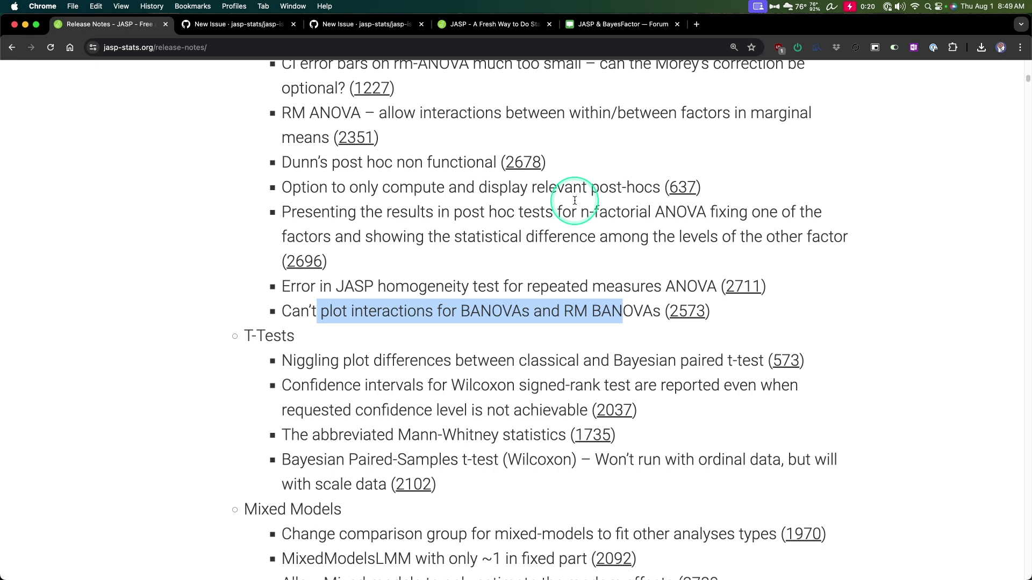
scroll(567, 203, up, 1)
drag(326, 154, 626, 153)
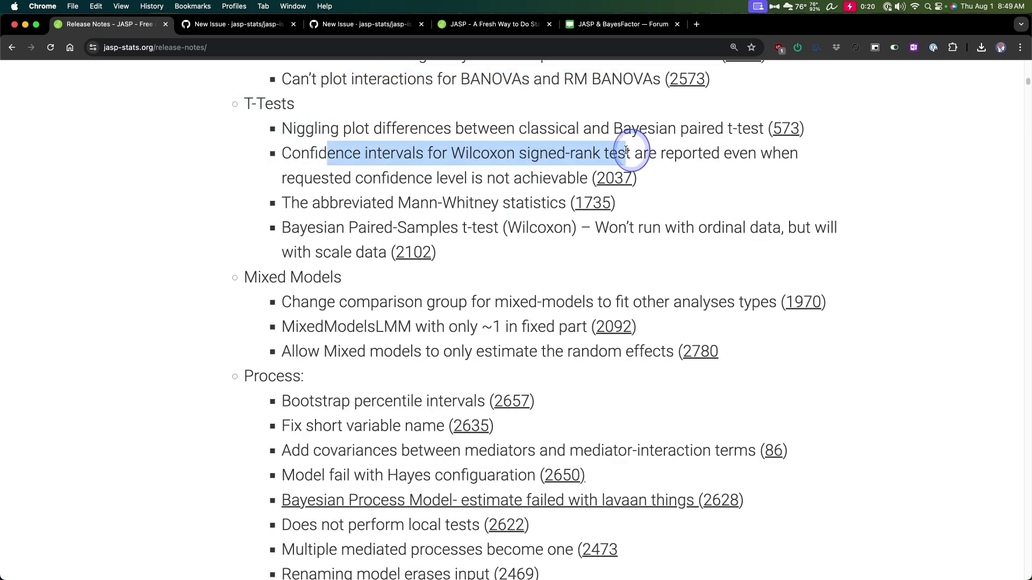
drag(291, 136, 452, 128)
drag(339, 131, 290, 134)
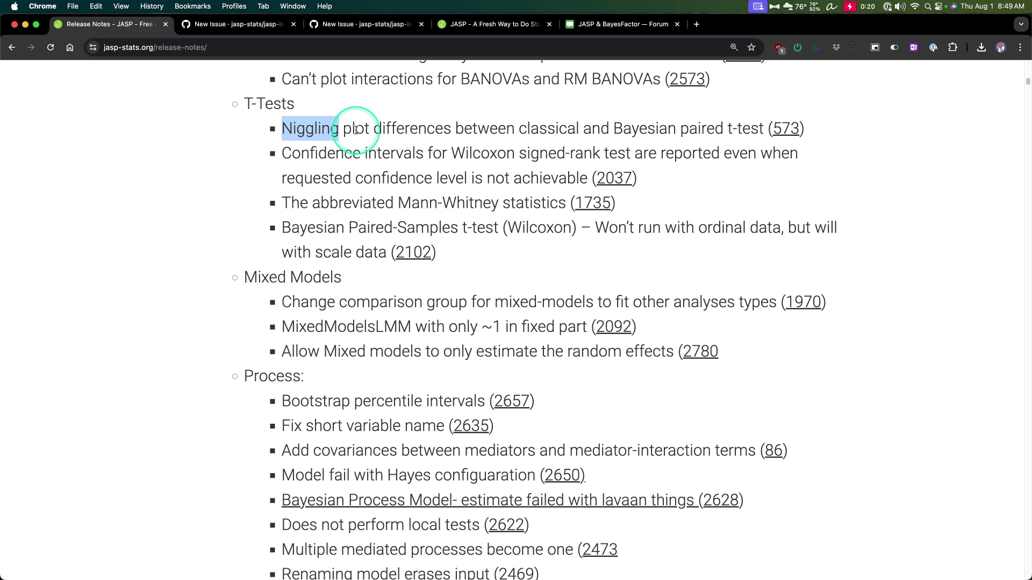
drag(477, 130, 756, 118)
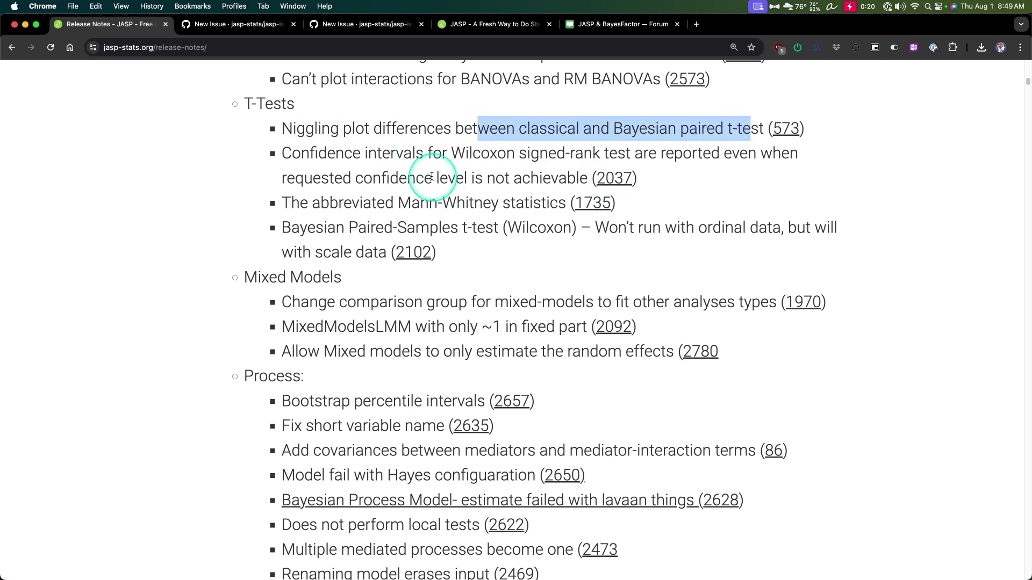
- Highlight the remaining T-Tests entries on Wilcoxon confidence intervals, abbreviated Mann-Whitney statistics and the Bayesian Paired-Samples t-test
drag(352, 155, 711, 154)
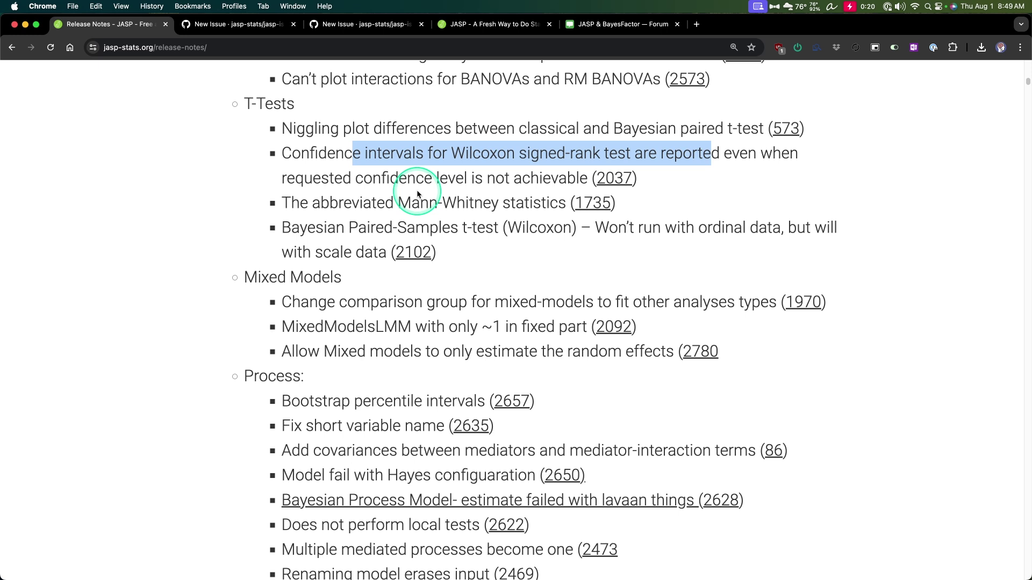
drag(308, 204, 577, 212)
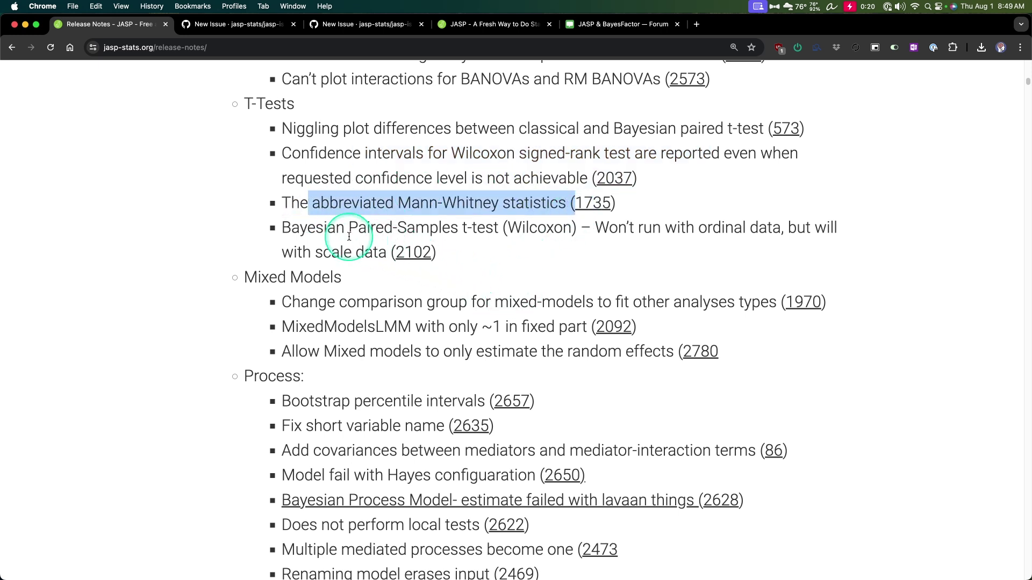
drag(327, 229, 665, 237)
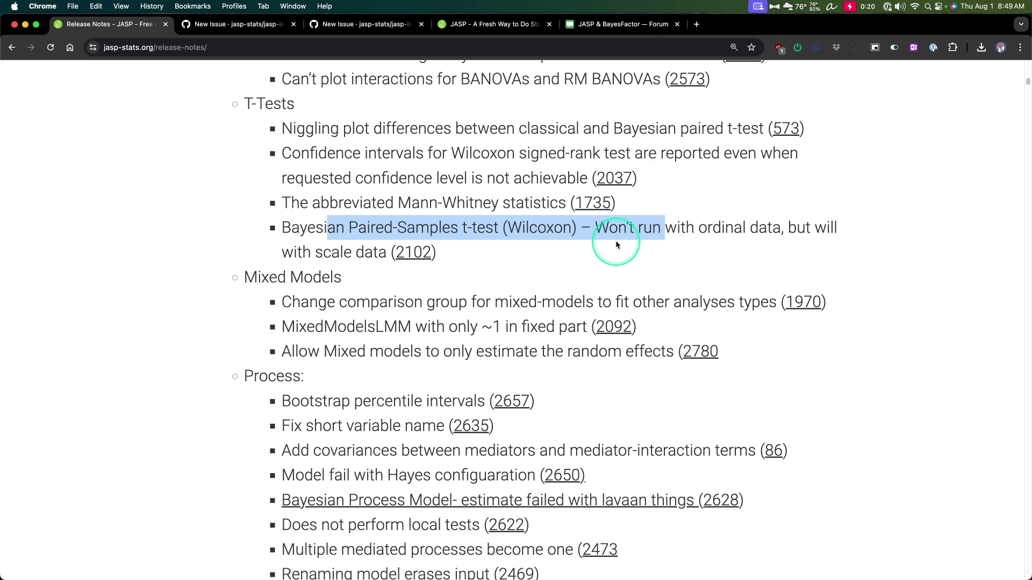
- Examine the Mixed Models entries and continue to the Process section of the release notes
scroll(484, 247, down, 3)
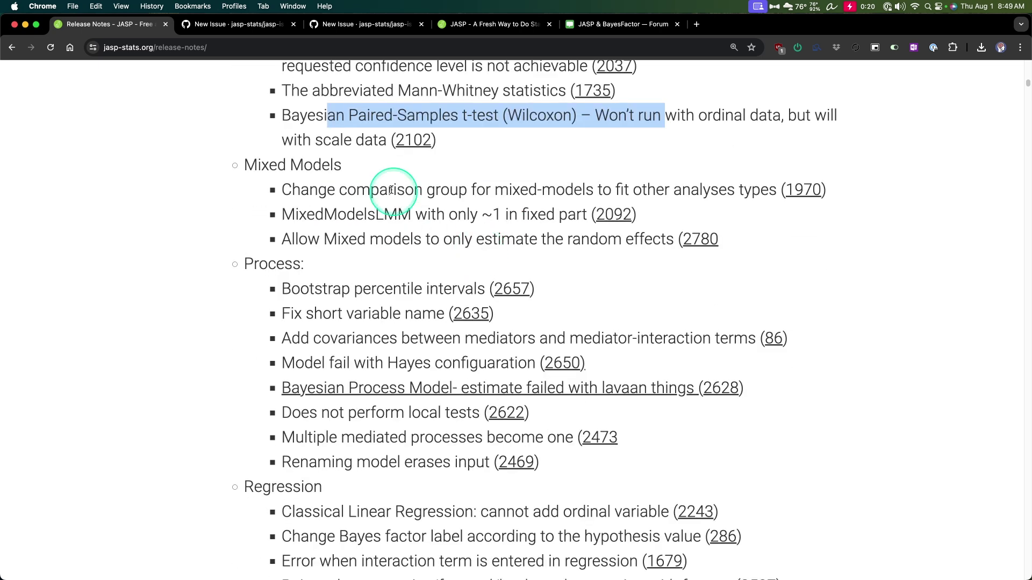
scroll(745, 251, down, 1)
scroll(398, 173, down, 2)
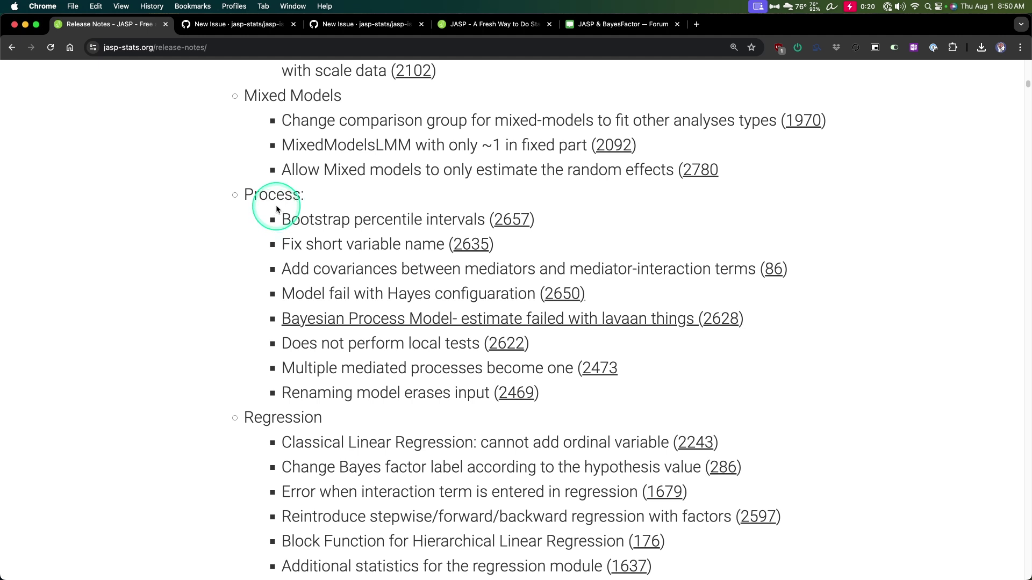
- Switch to JASP to locate the Process (beta) module among the analysis modules, and return to the release notes in Chrome
key(super+Tab)
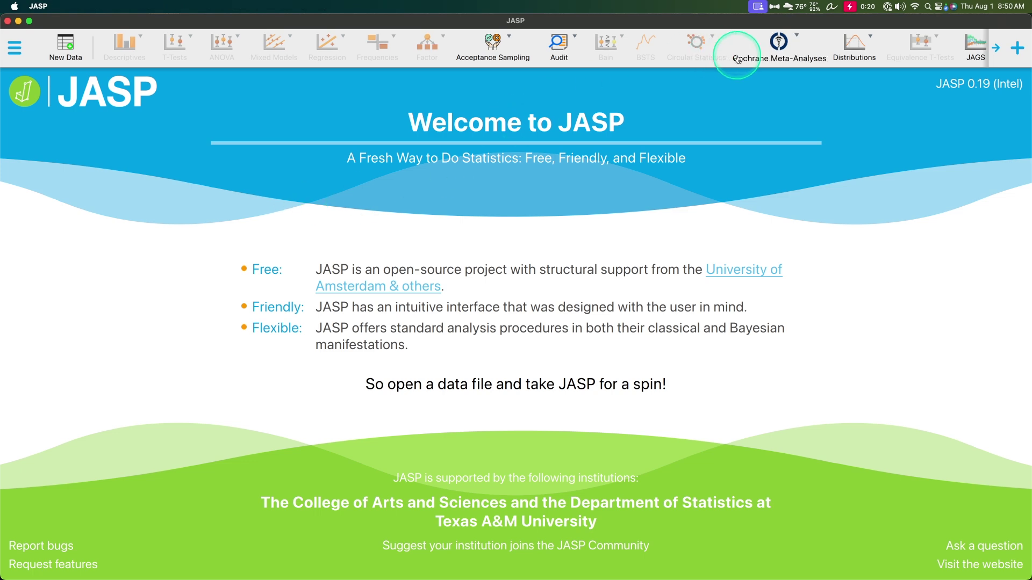
scroll(741, 50, right, 5)
scroll(753, 54, right, 5)
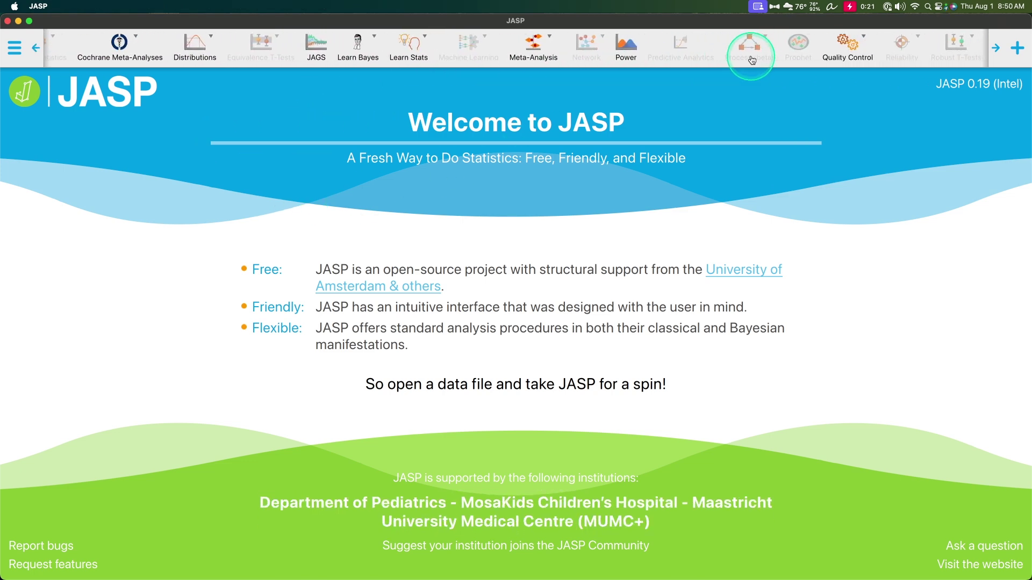
click(705, 60)
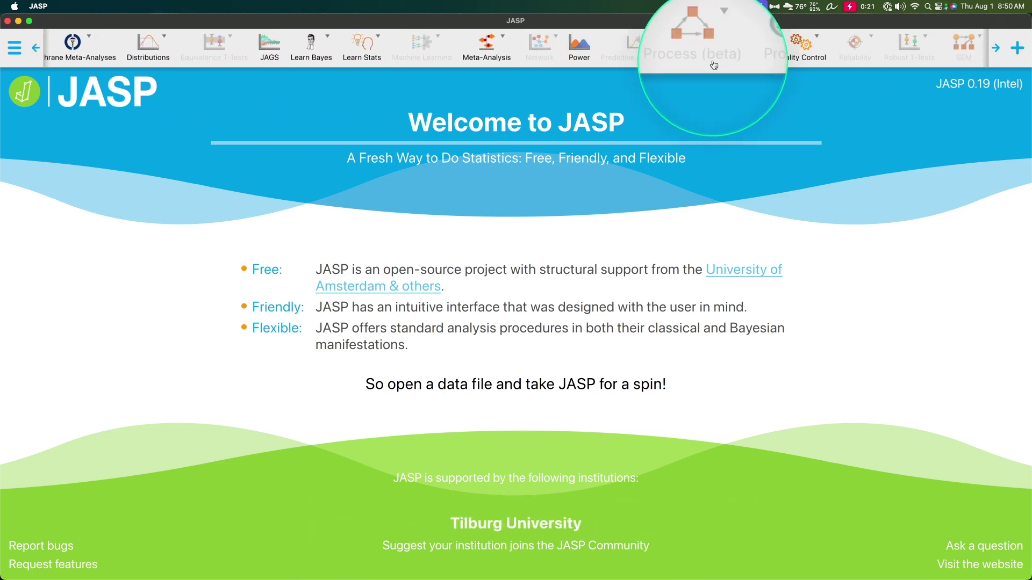
key(super+Tab)
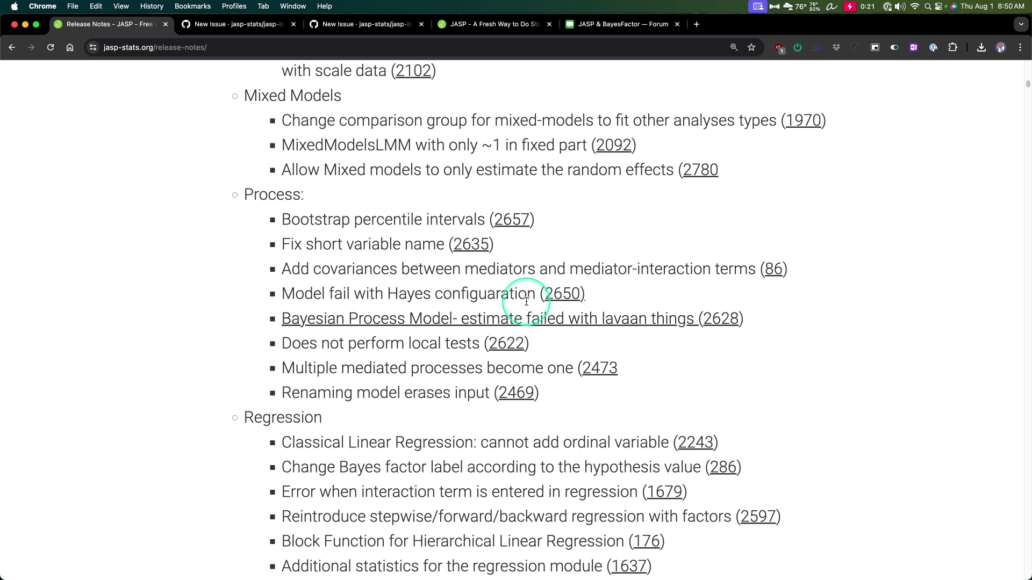
- Highlight the Process heading and its entries on bootstrap percentile intervals, short variable names, mediator covariances and the Hayes configuration failure
double_click(252, 194)
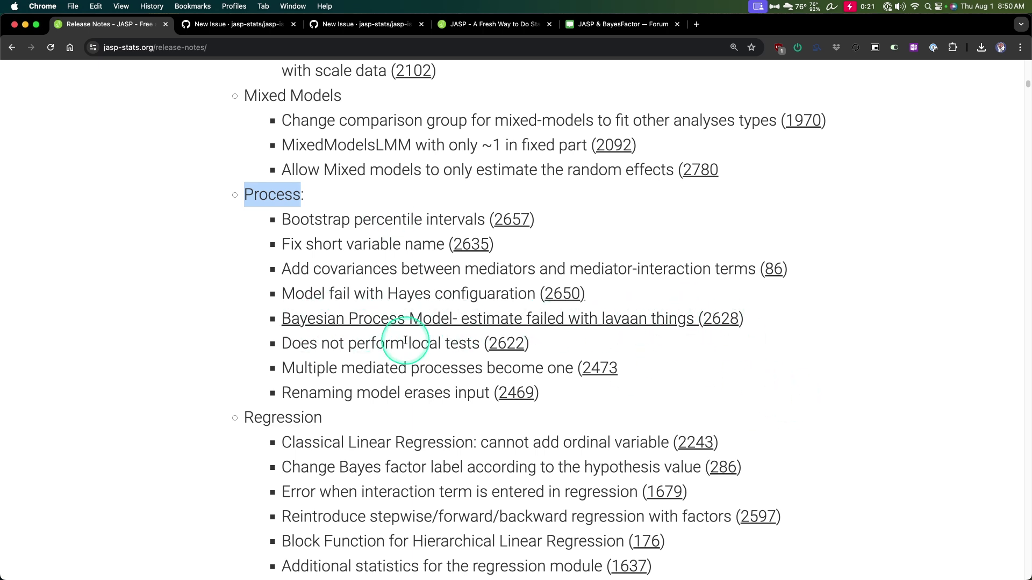
drag(291, 219, 473, 220)
click(301, 253)
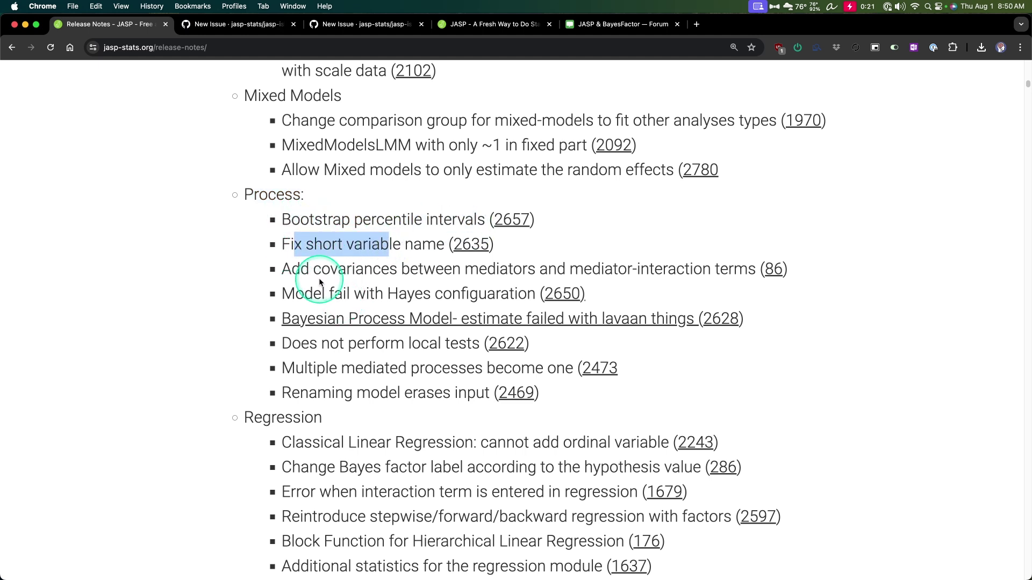
drag(337, 268, 684, 269)
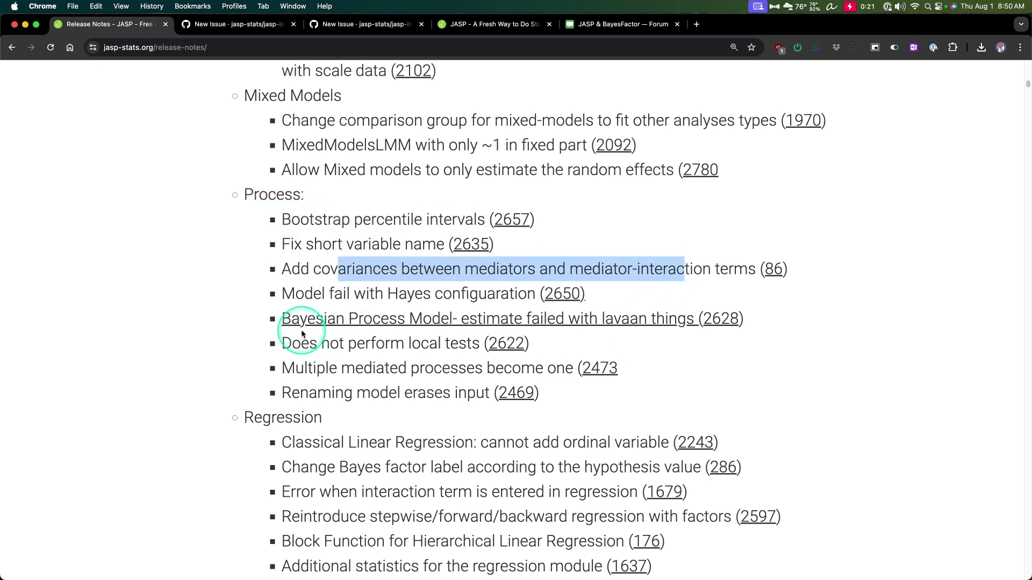
drag(295, 293, 538, 293)
click(470, 293)
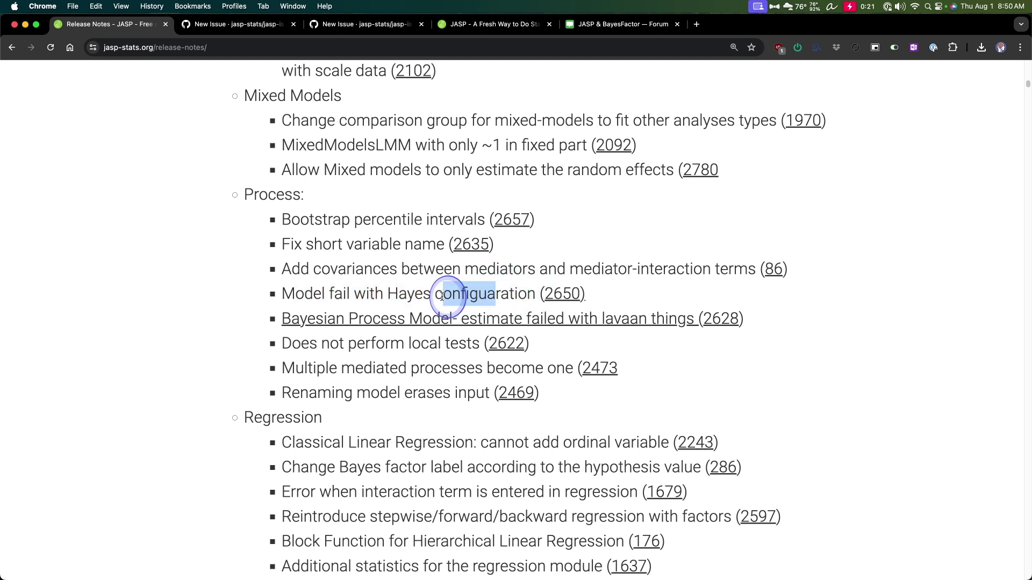
drag(374, 293, 466, 292)
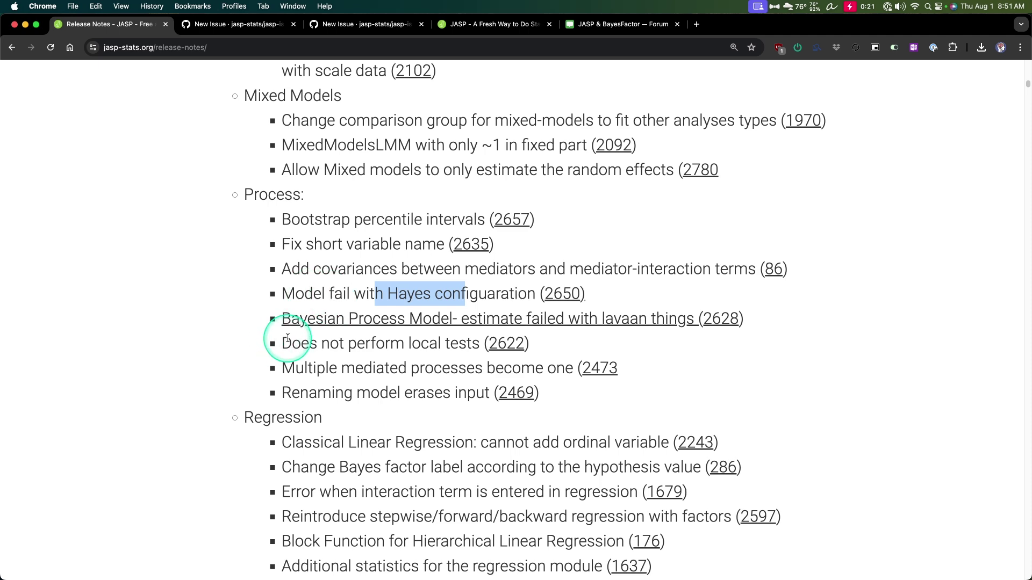
- Highlight the remaining Process entries on local tests, multiple mediated processes and renaming a model
drag(292, 342, 479, 344)
scroll(446, 349, down, 3)
drag(295, 297, 482, 300)
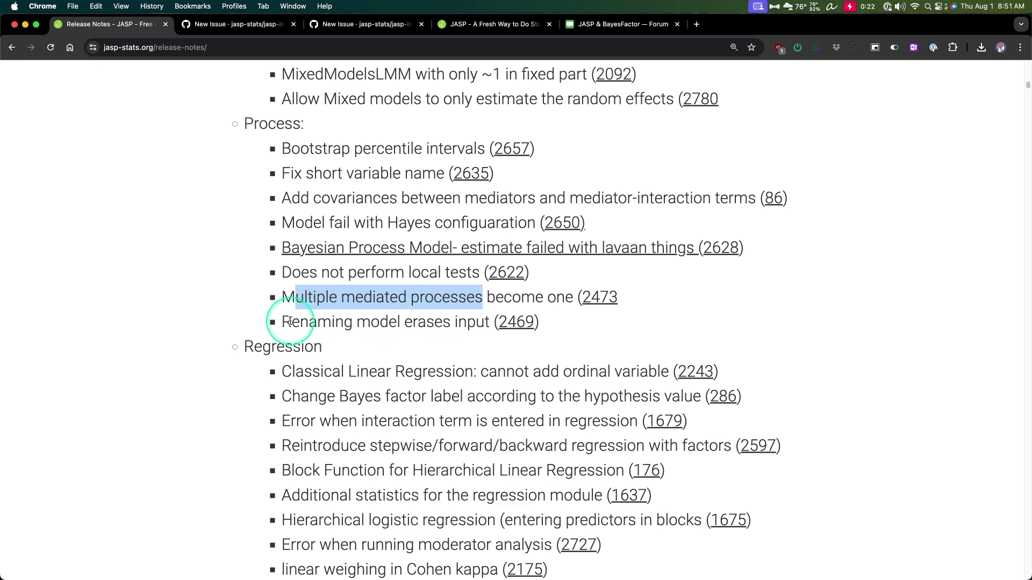
drag(291, 322, 454, 323)
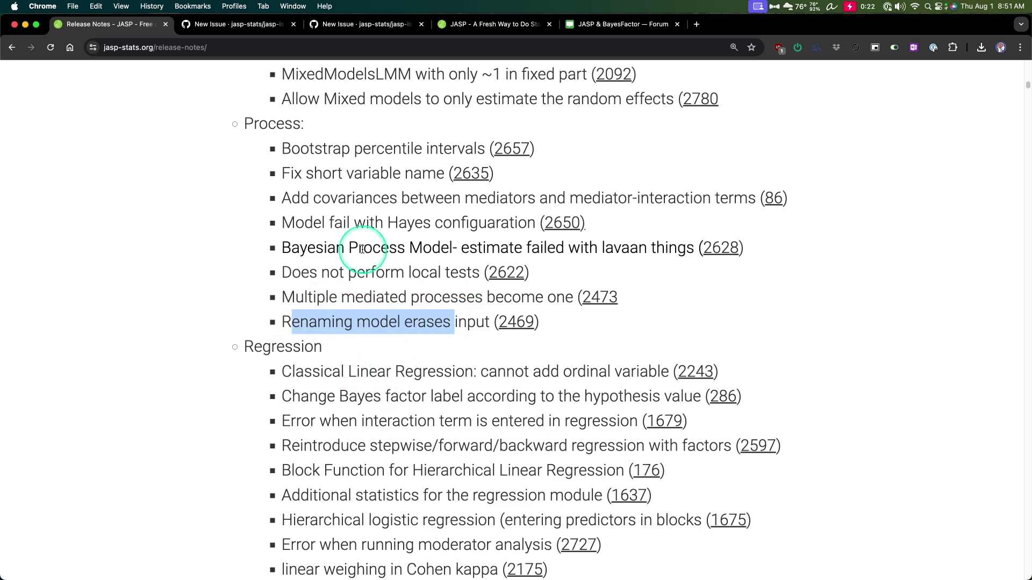
- Highlight the first four Regression entries, from adding ordinal variables to reintroducing stepwise/forward/backward regression with factors
scroll(441, 231, down, 5)
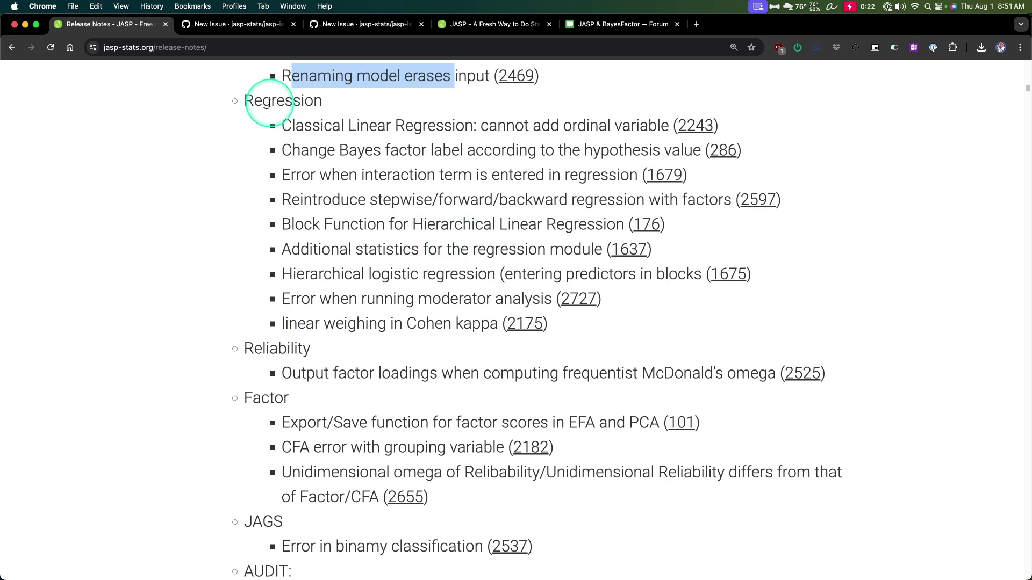
drag(312, 127, 637, 127)
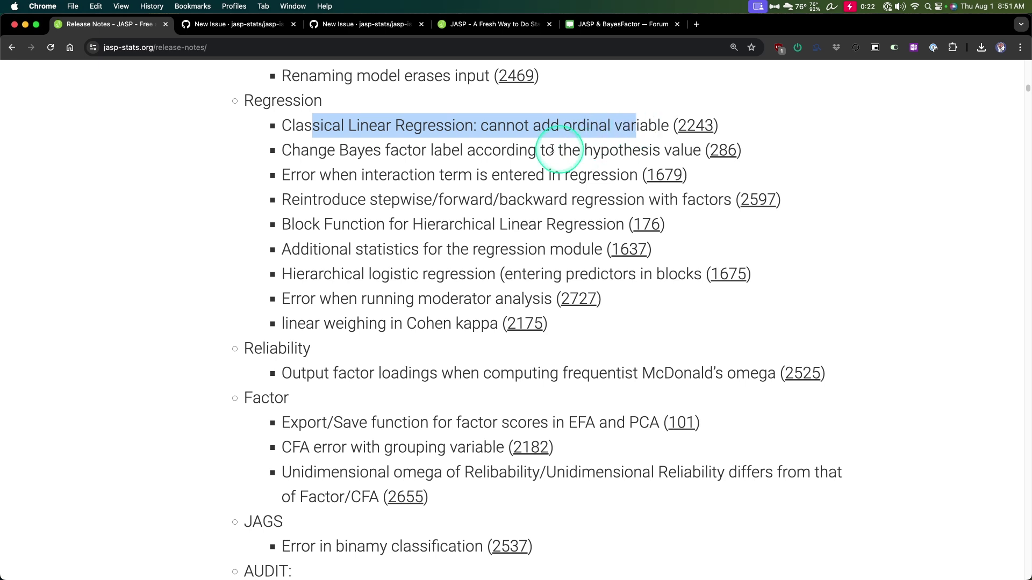
drag(365, 151, 618, 152)
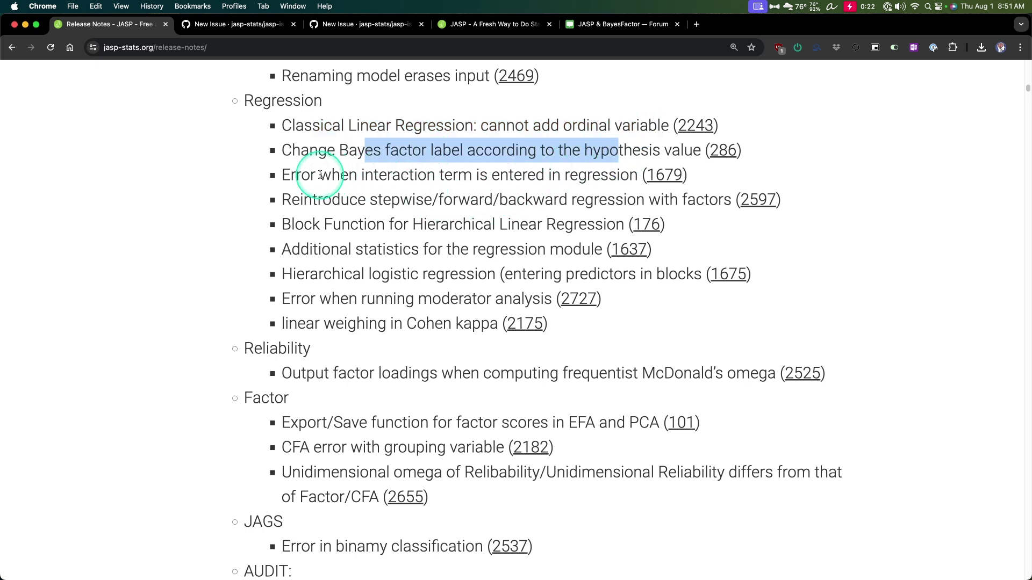
drag(320, 175, 476, 175)
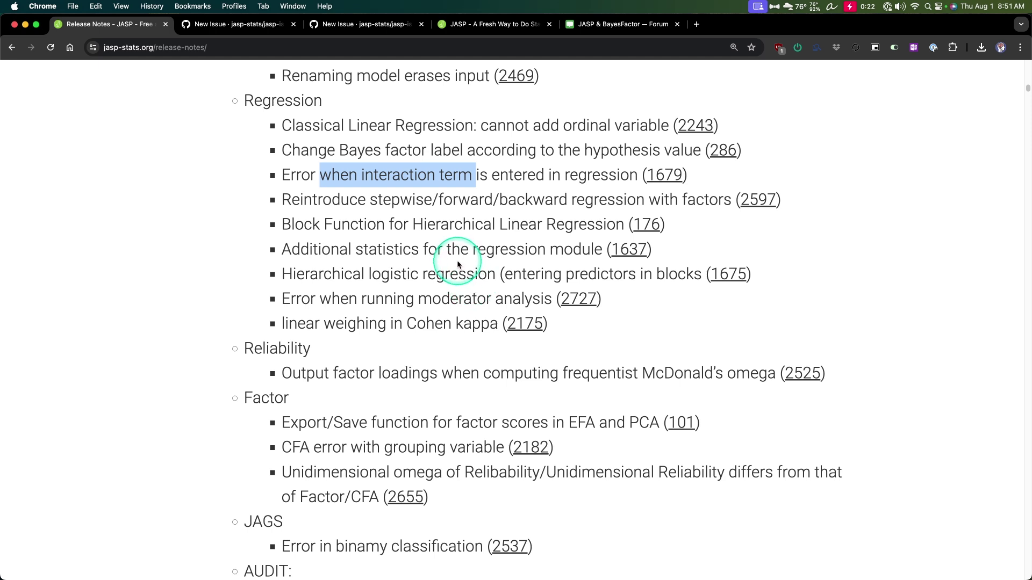
drag(281, 200, 440, 189)
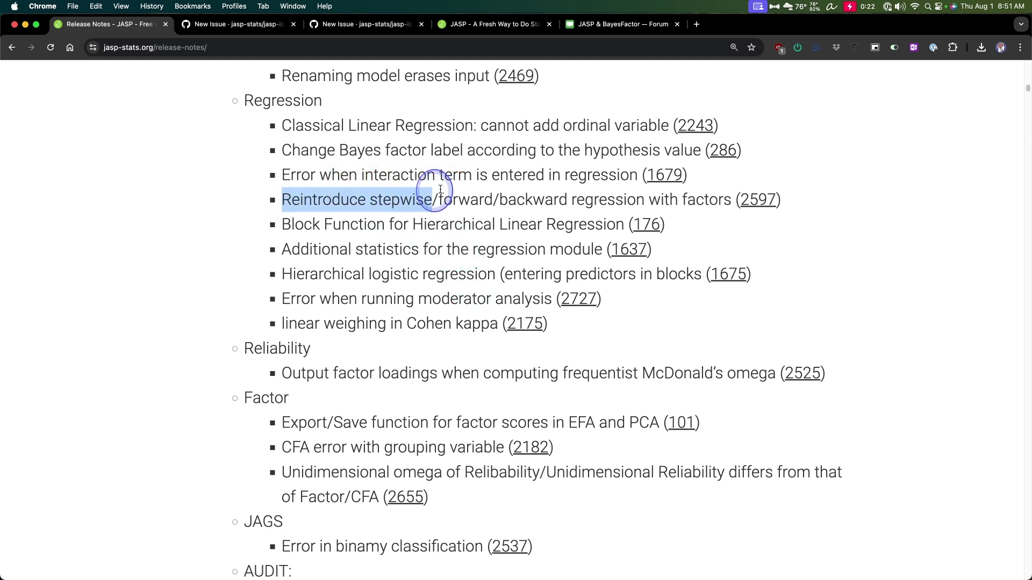
drag(734, 199, 276, 201)
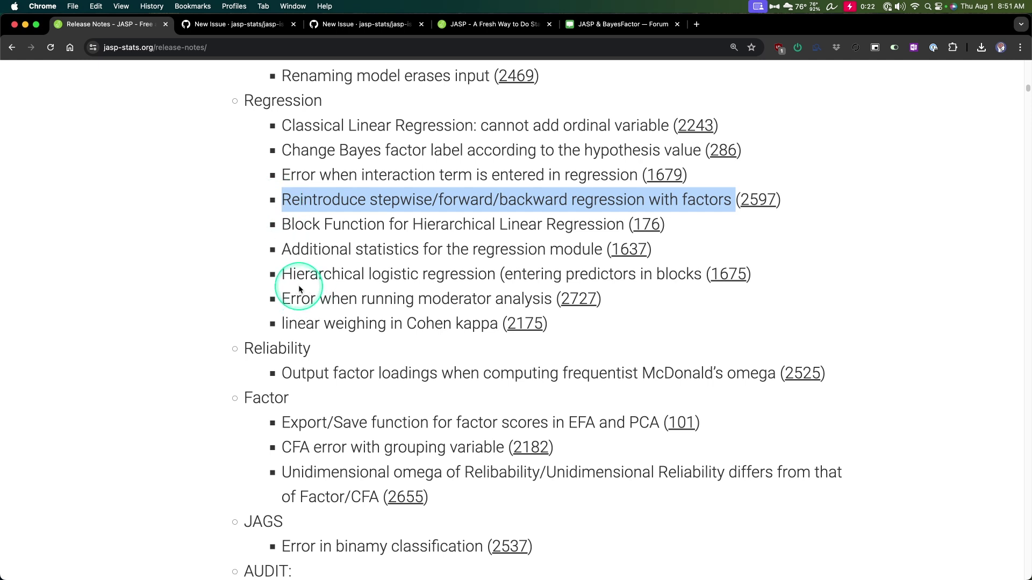
- View GitHub issue 176 on the Block Function for Hierarchical Linear Regression, and return to highlight its entry in the release notes
drag(281, 224, 626, 222)
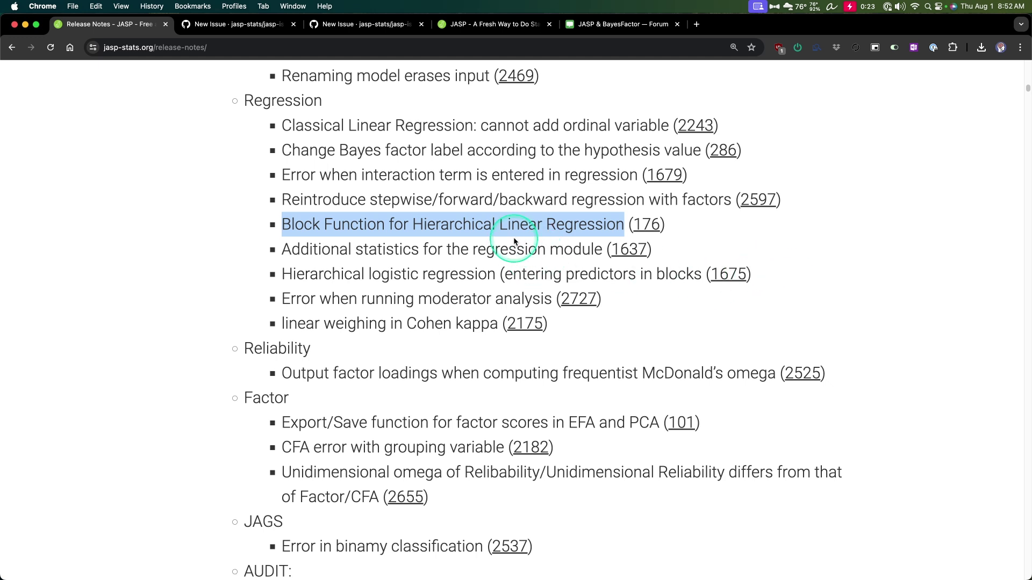
click(660, 226)
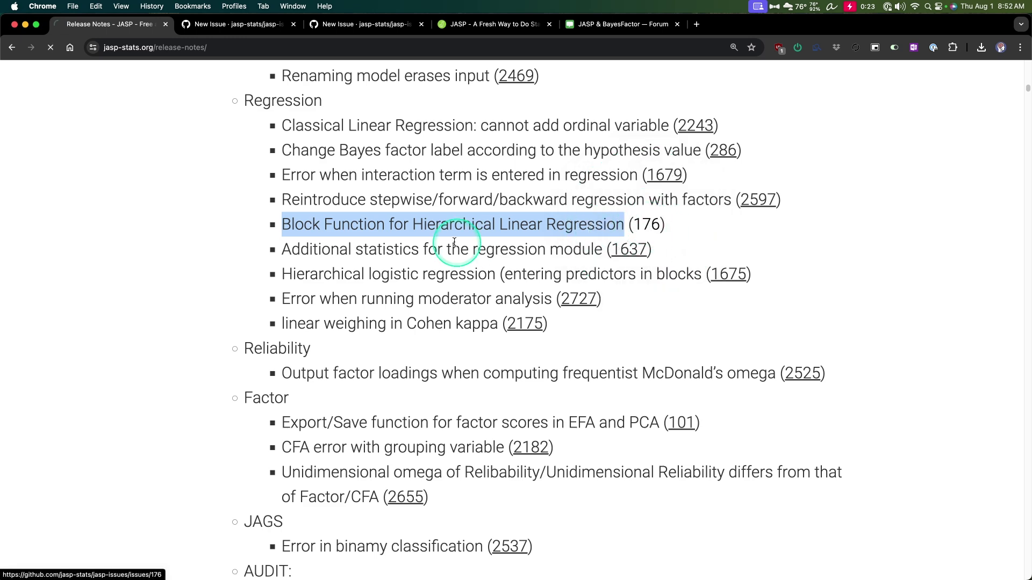
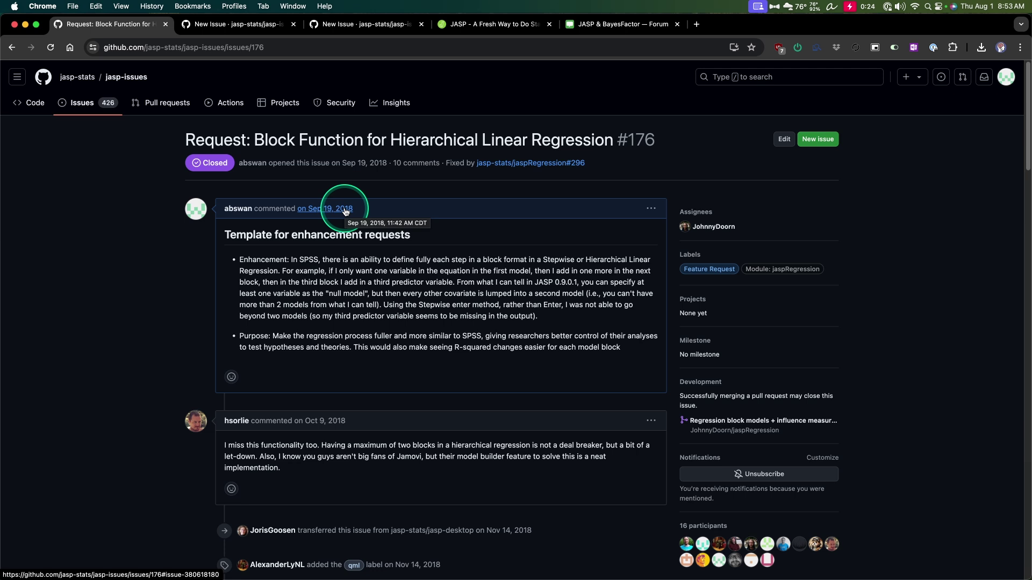
click(12, 48)
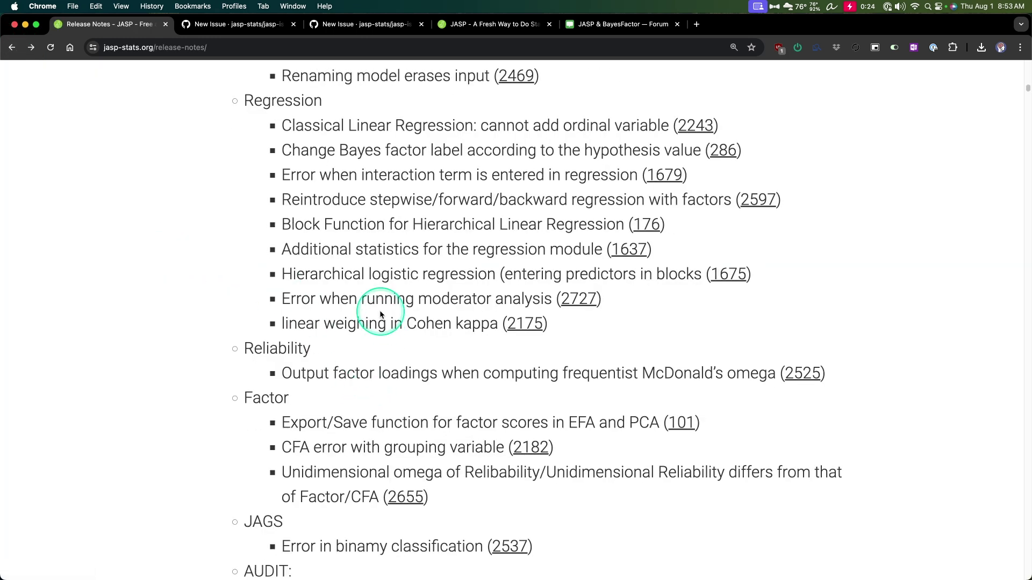
scroll(341, 259, down, 1)
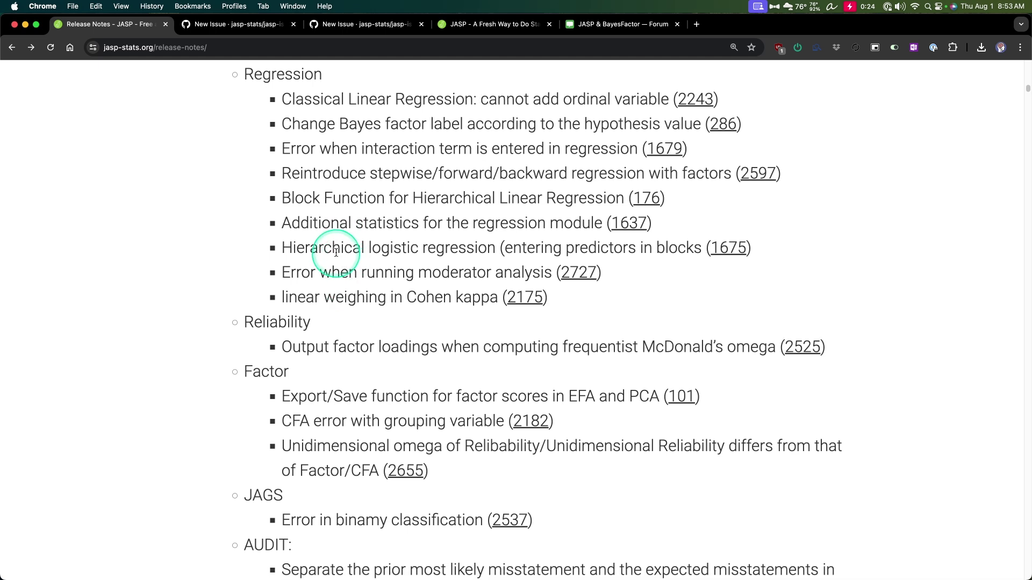
drag(273, 191, 623, 197)
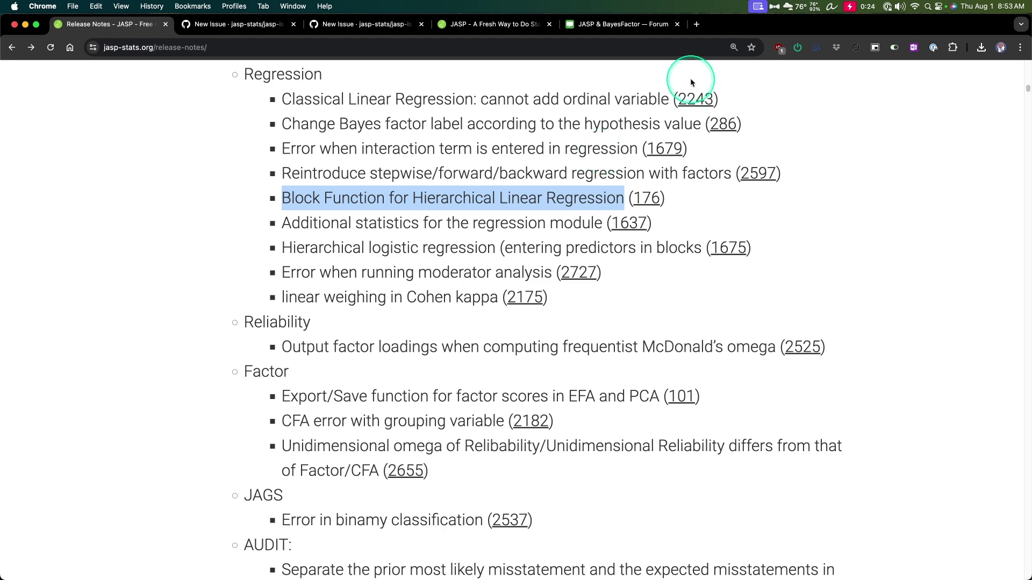
- Highlight the remaining Regression entries on hierarchical logistic regression, the moderator analysis error and linear weighing in Cohen kappa
scroll(327, 134, down, 3)
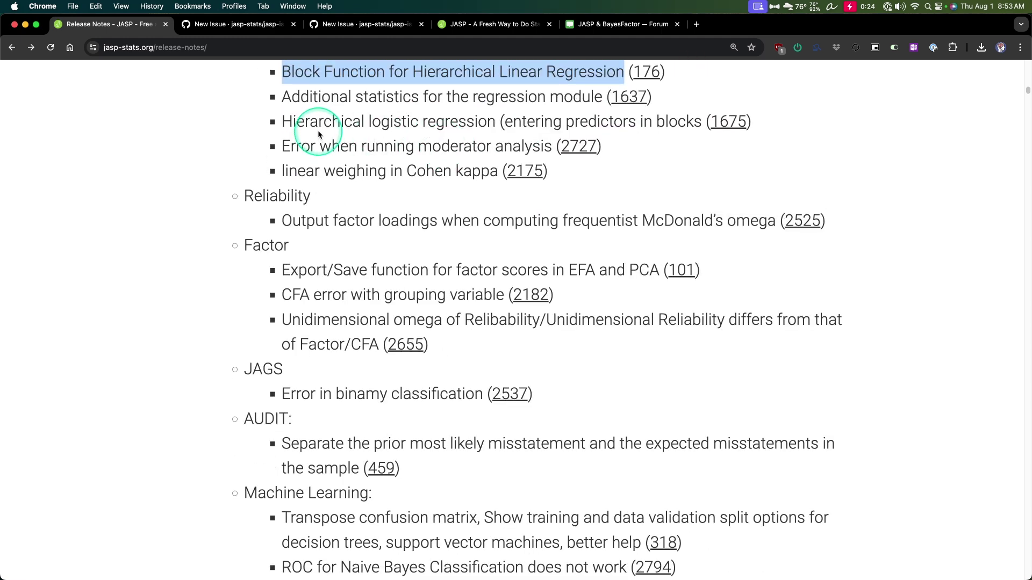
drag(293, 100, 694, 123)
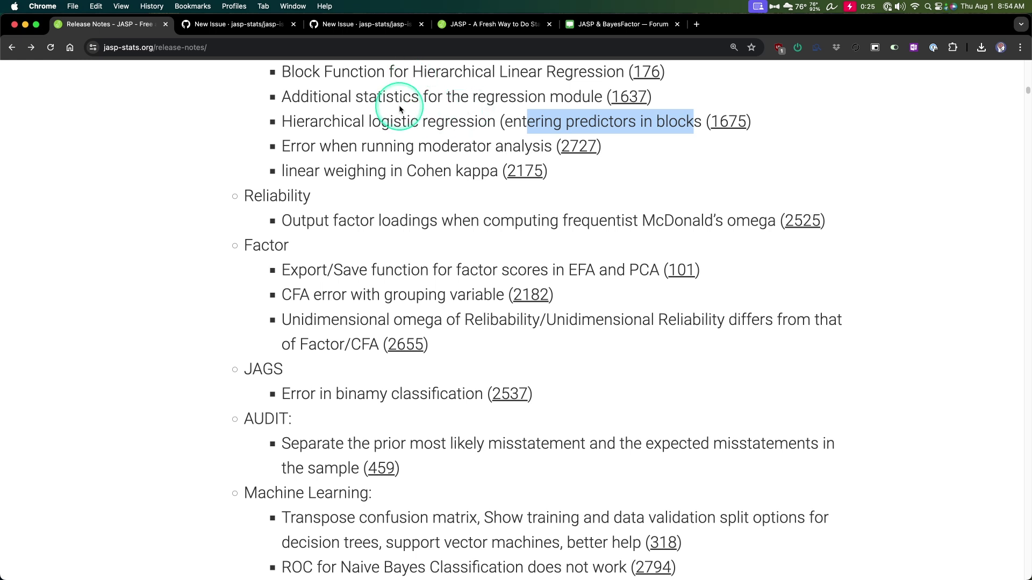
drag(293, 122, 519, 114)
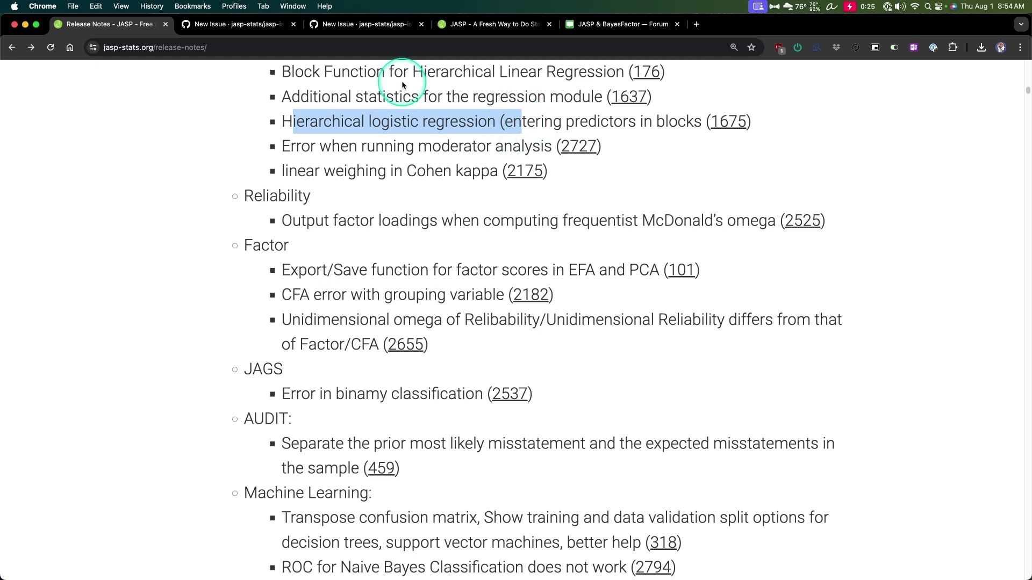
drag(281, 146, 521, 148)
drag(344, 171, 473, 170)
- Highlight the Reliability entry on outputting factor loadings when computing frequentist McDonald's omega
scroll(412, 205, down, 2)
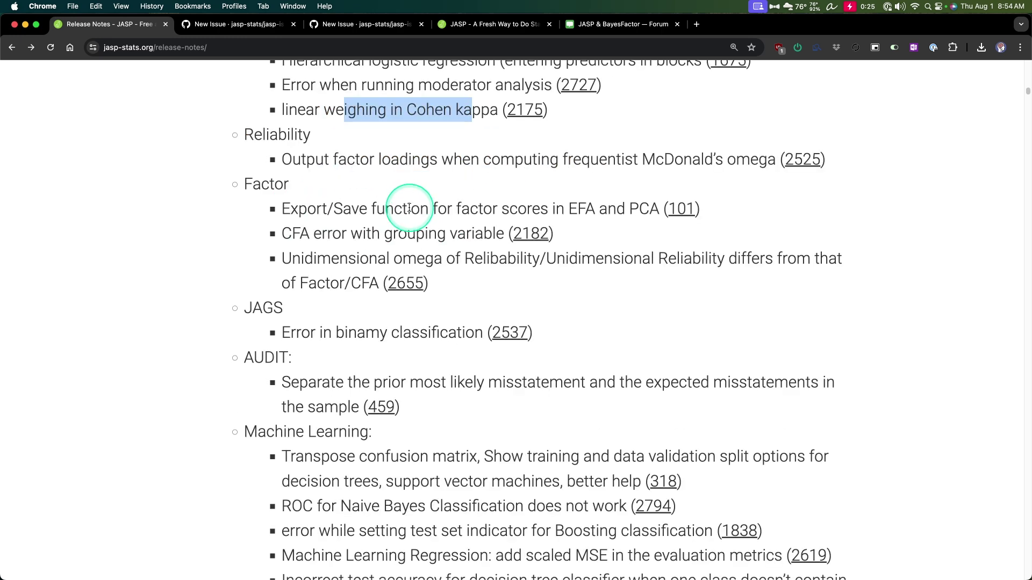
drag(524, 161, 762, 169)
drag(292, 160, 772, 156)
- Highlight the Factor entries on exporting EFA and PCA factor scores, the CFA grouping variable error and unidimensional omega
scroll(316, 235, down, 3)
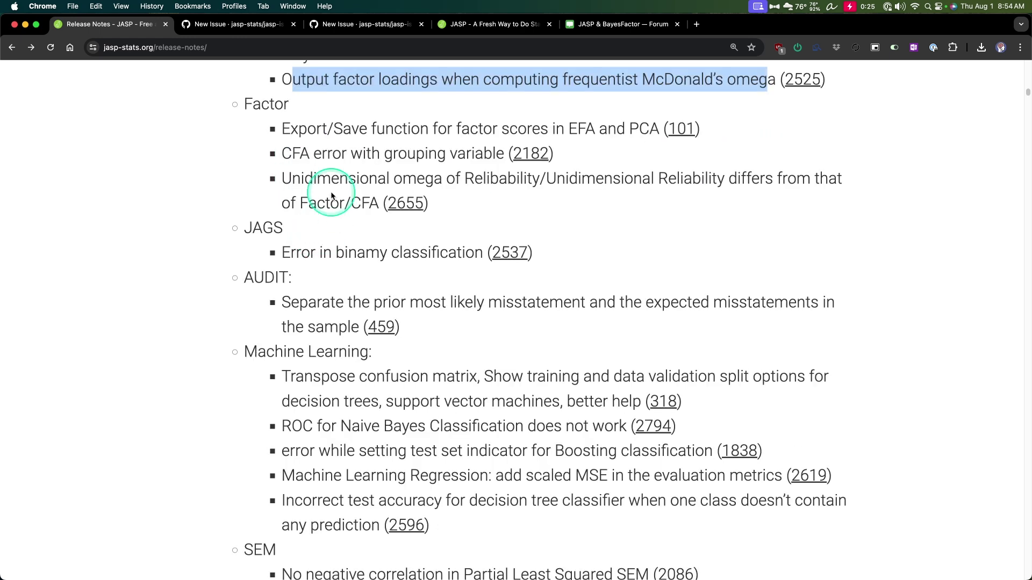
drag(299, 129, 660, 130)
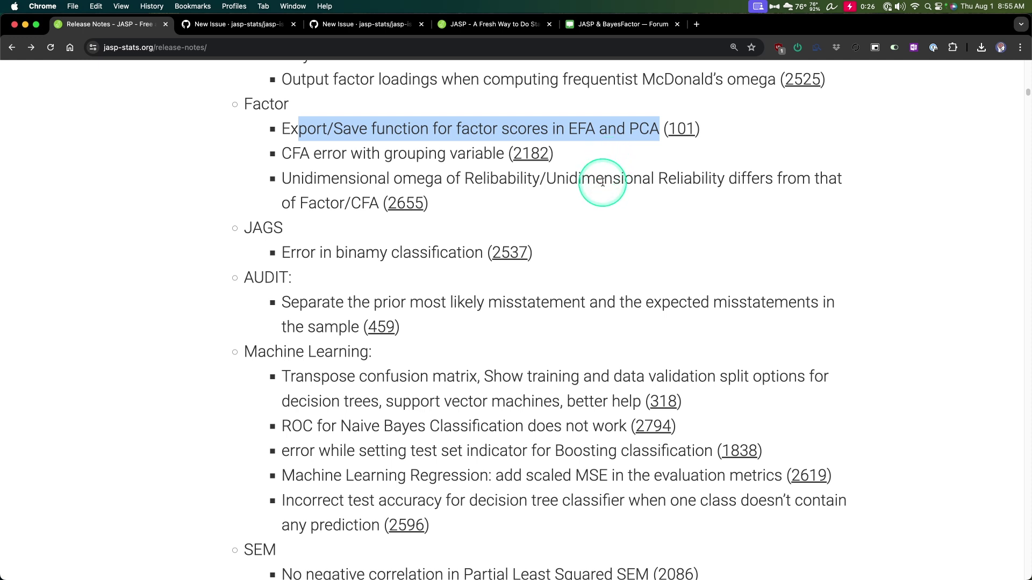
drag(293, 155, 502, 156)
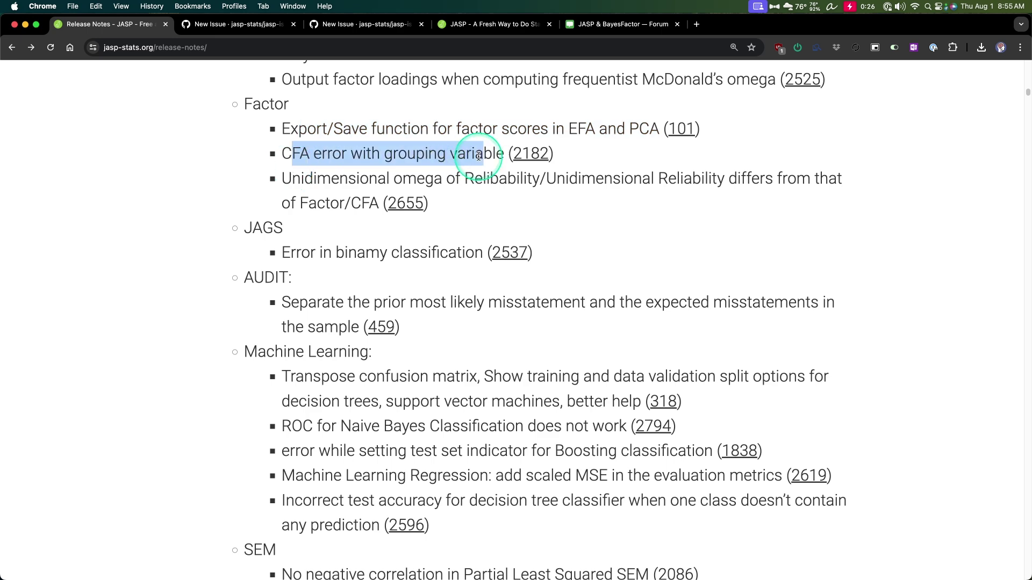
drag(301, 179, 601, 180)
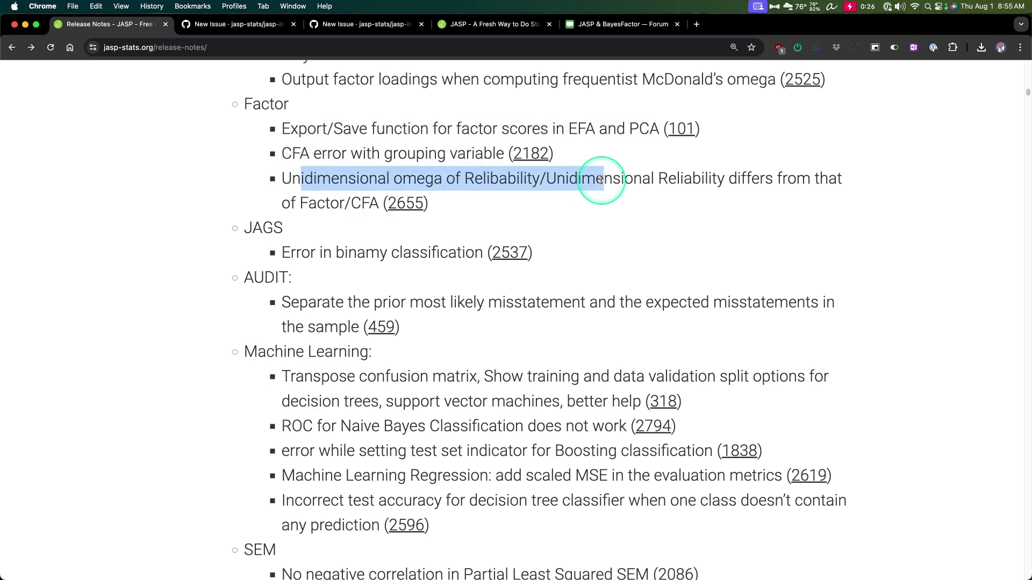
- Skim the JAGS, AUDIT and Machine Learning sections of the release notes
scroll(645, 252, down, 3)
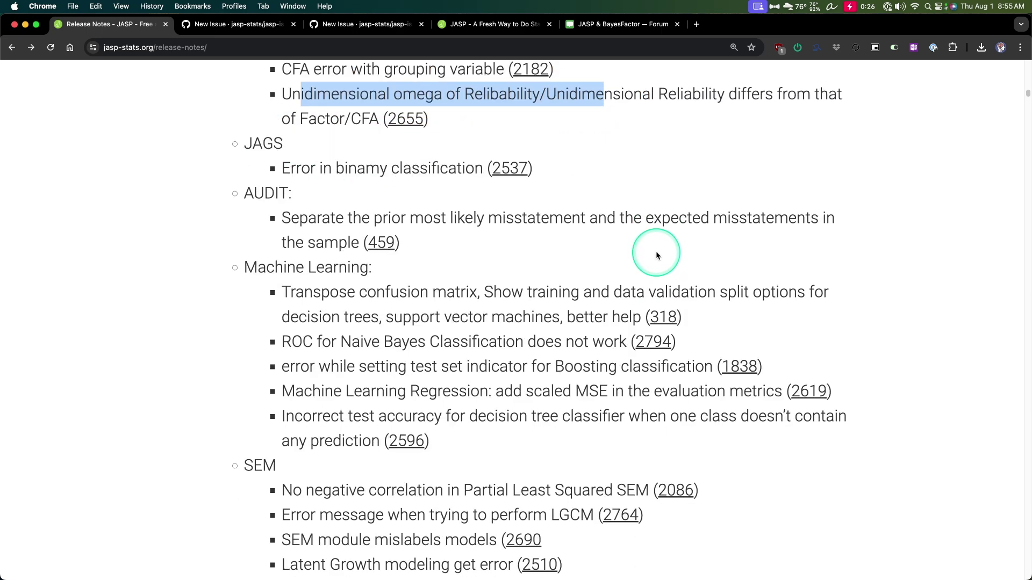
scroll(564, 215, down, 2)
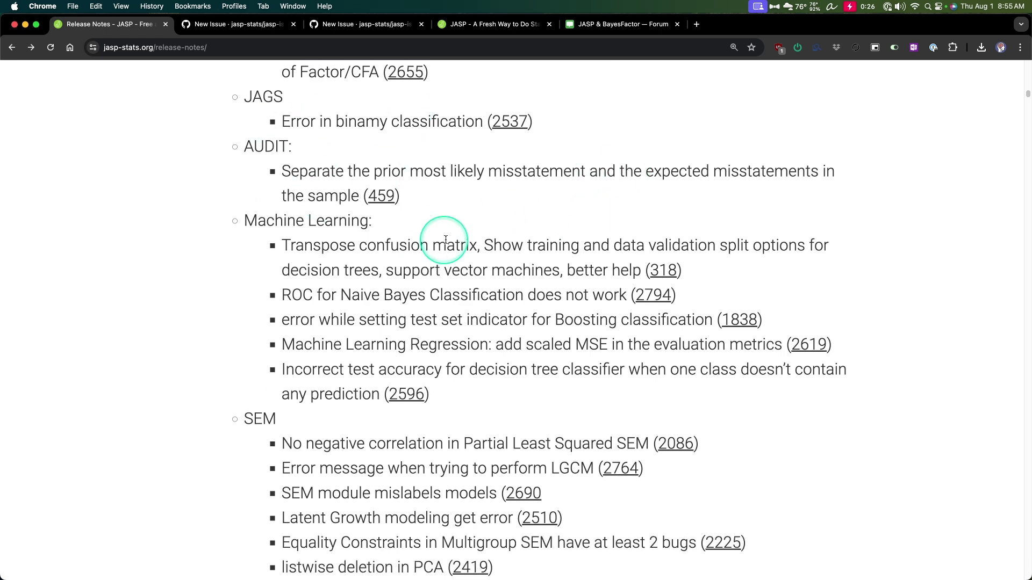
scroll(462, 237, down, 1)
scroll(419, 188, down, 5)
scroll(349, 132, up, 3)
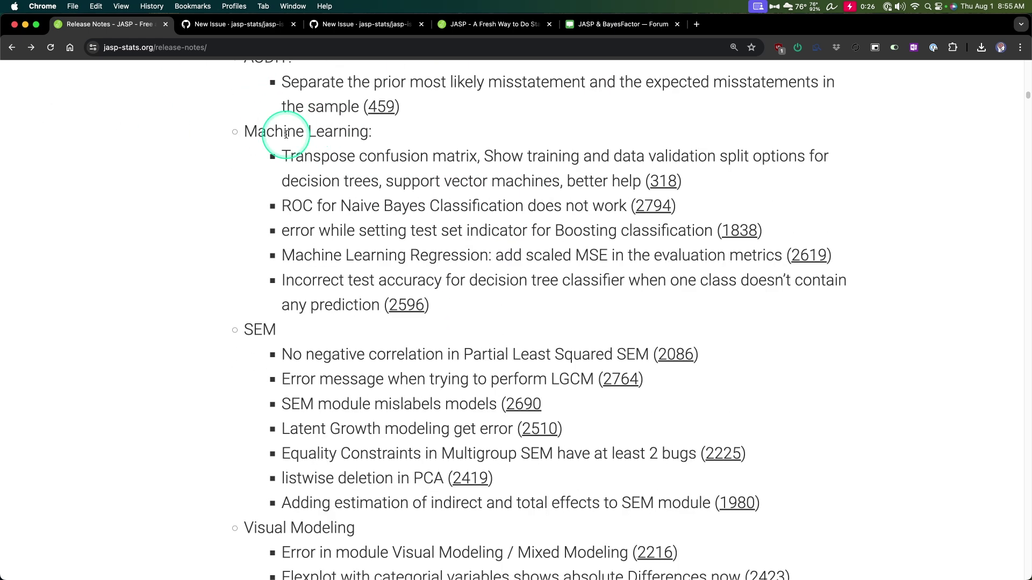
scroll(544, 258, down, 1)
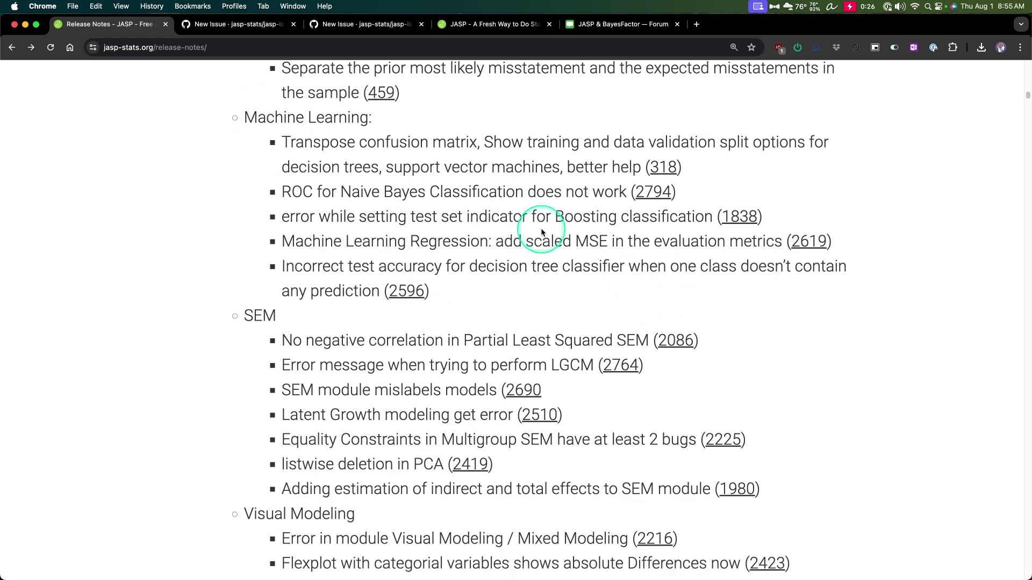
- Highlight the SEM entries on Partial Least Squared SEM correlations, the LGCM error, mislabeled models and the Latent Growth modeling error
scroll(541, 228, down, 8)
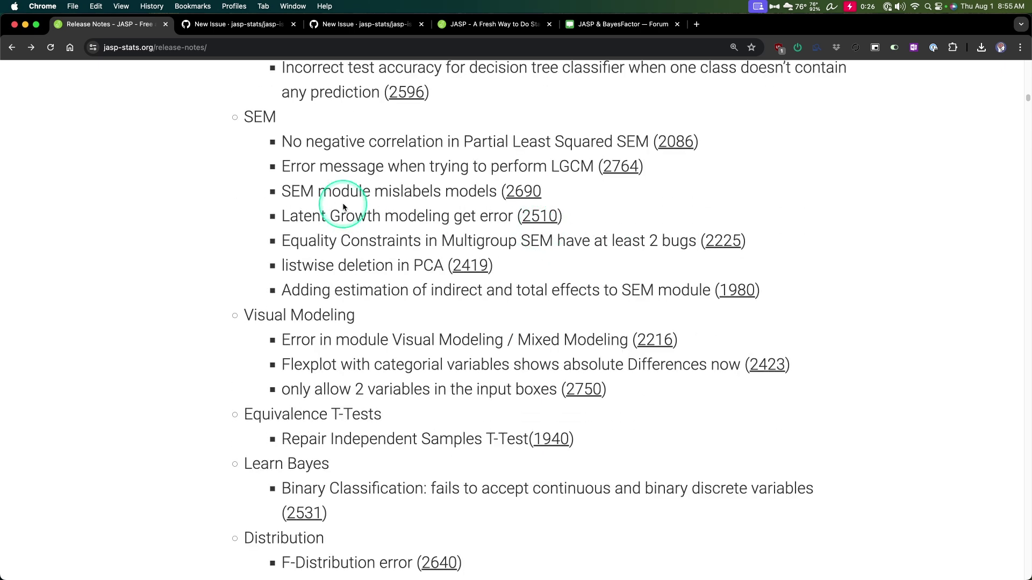
drag(293, 142, 492, 143)
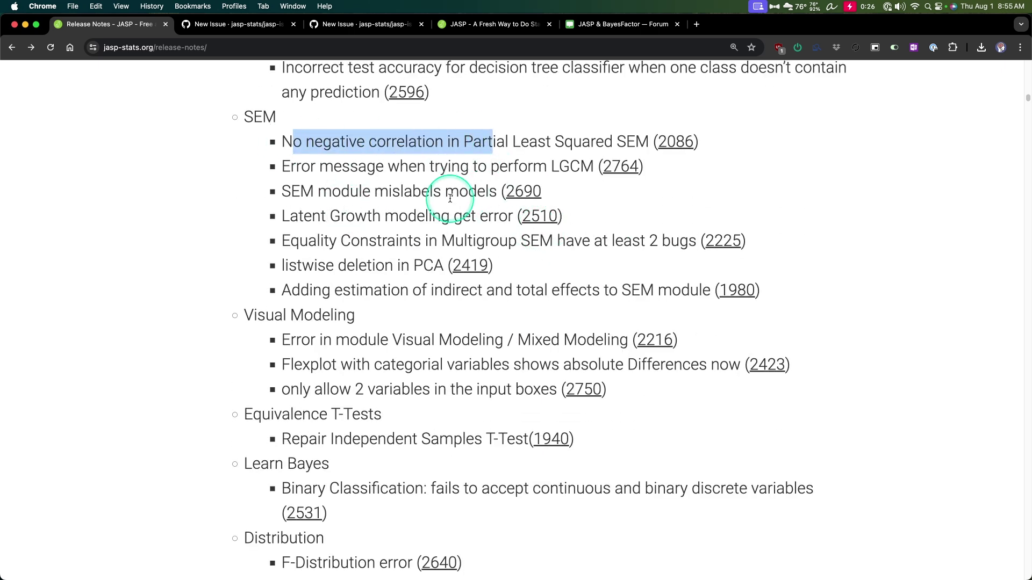
drag(260, 166, 594, 167)
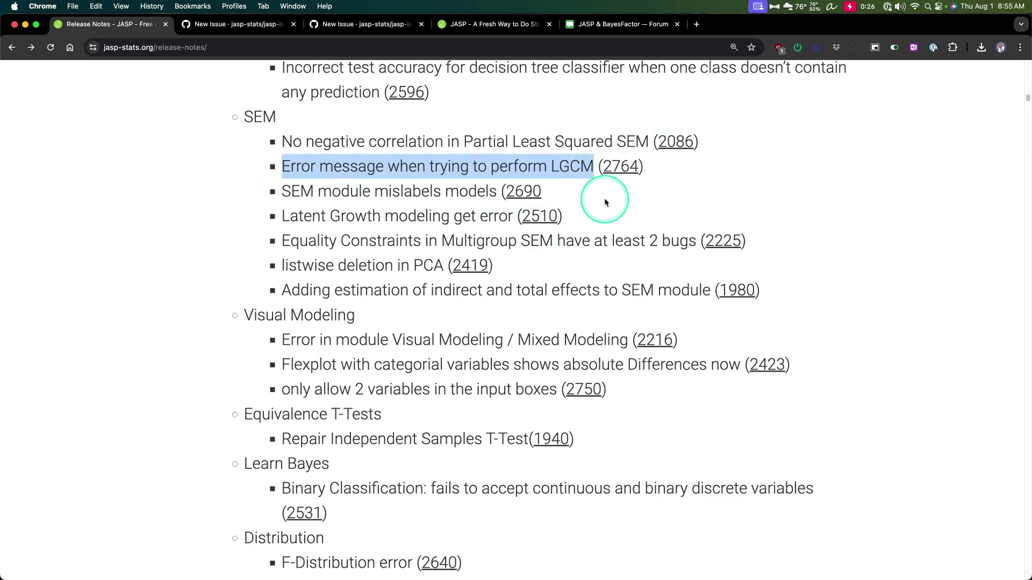
drag(291, 191, 445, 185)
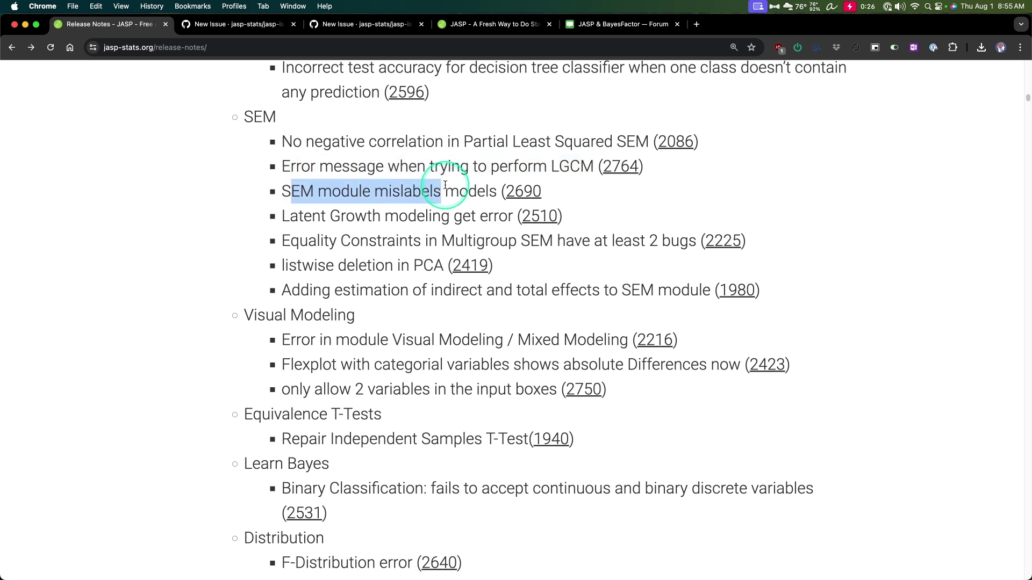
drag(278, 217, 513, 215)
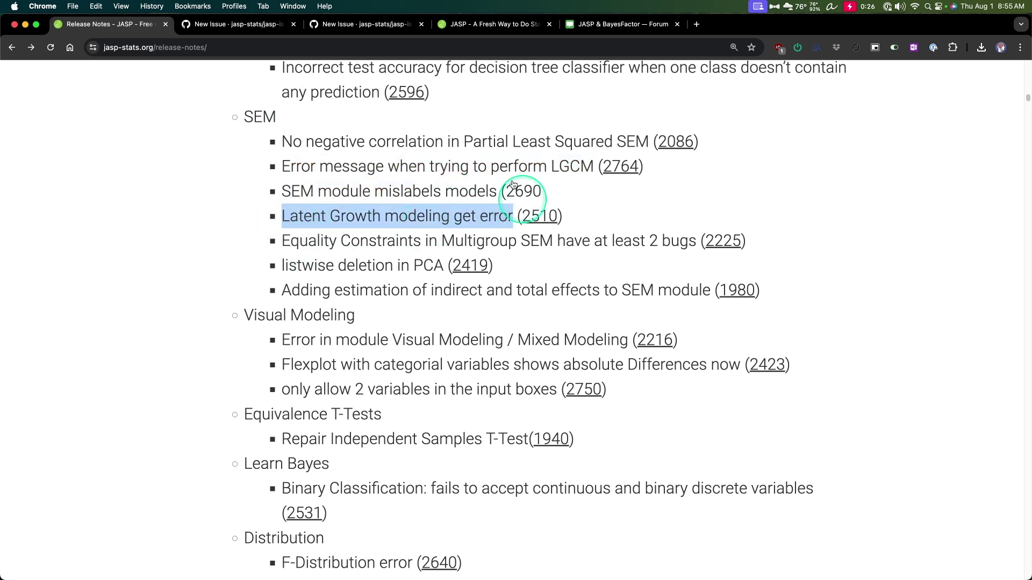
- Highlight the Visual Modeling entry on allowing only 2 variables and the Equivalence T-Tests heading with its Independent Samples T-Test repair
scroll(420, 183, down, 4)
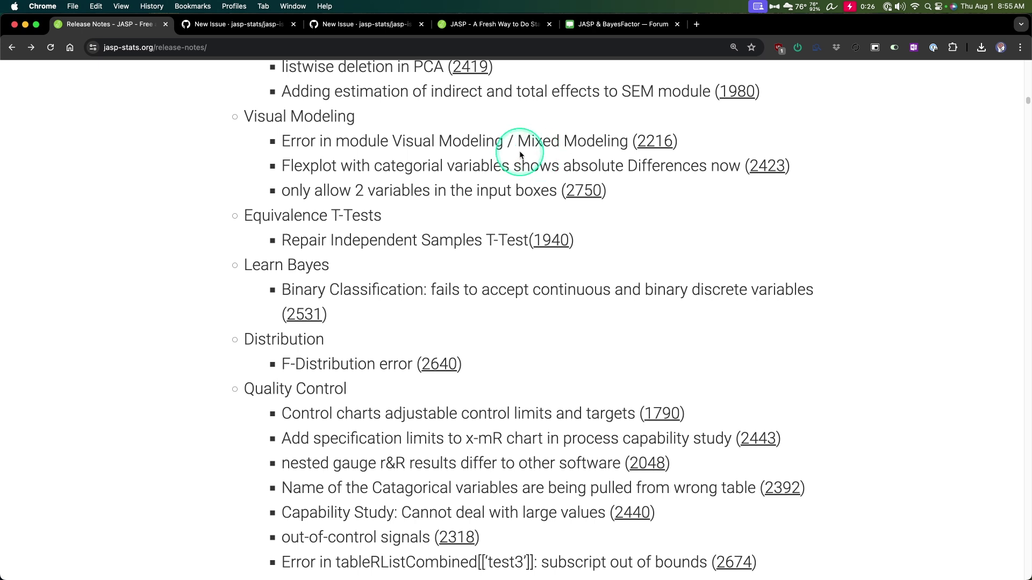
drag(290, 190, 557, 190)
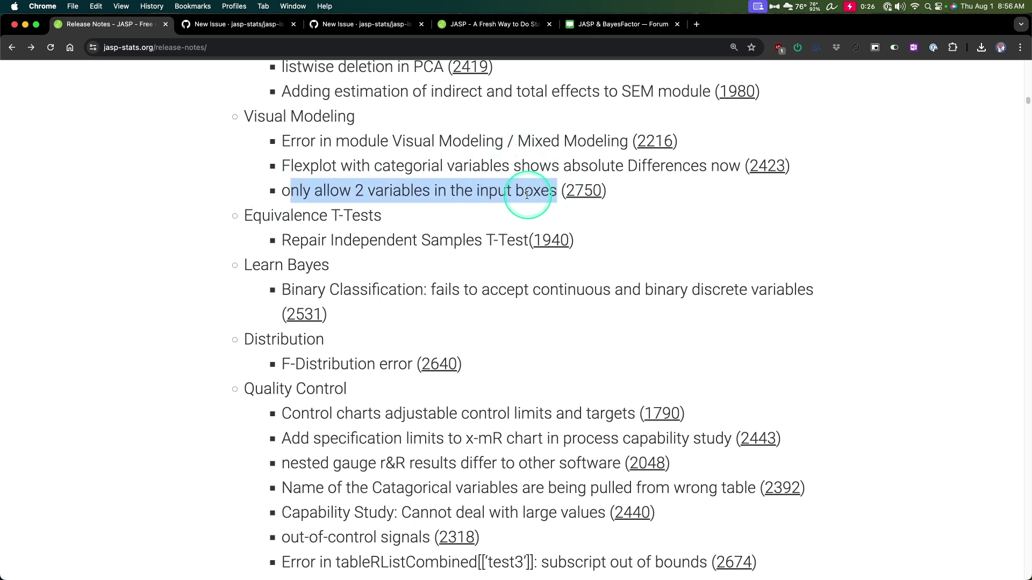
scroll(454, 205, down, 1)
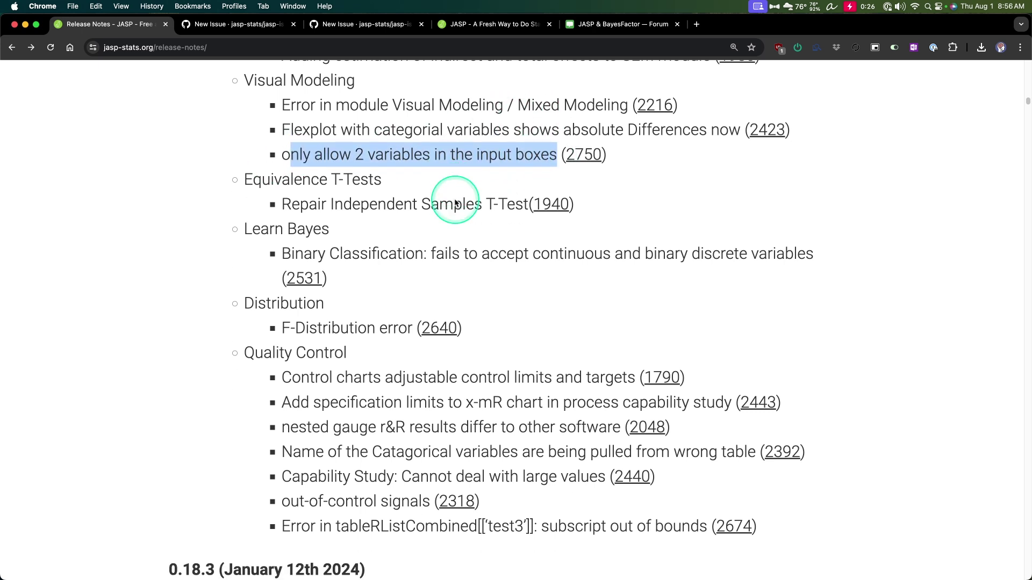
drag(290, 205, 515, 205)
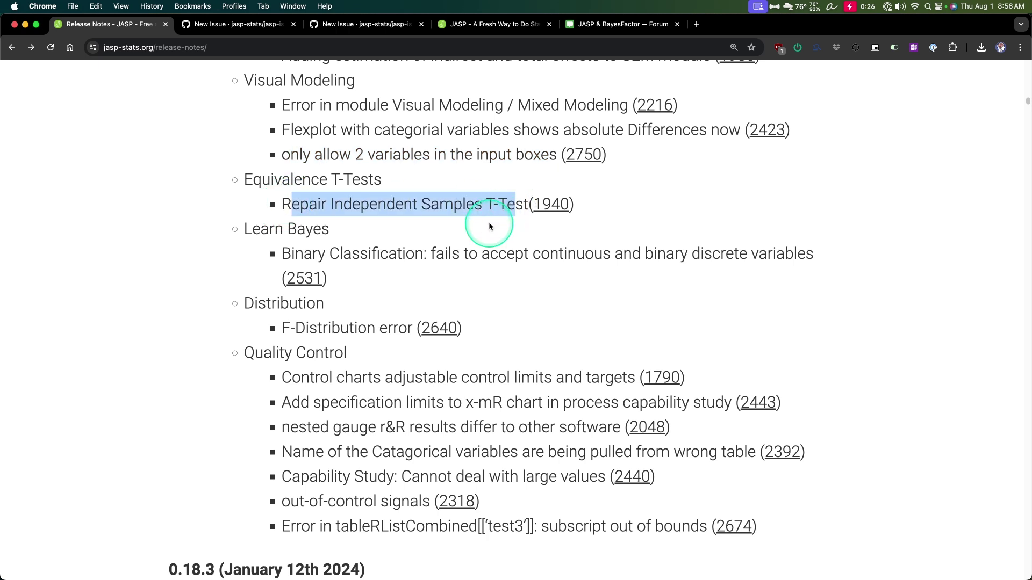
drag(243, 179, 381, 179)
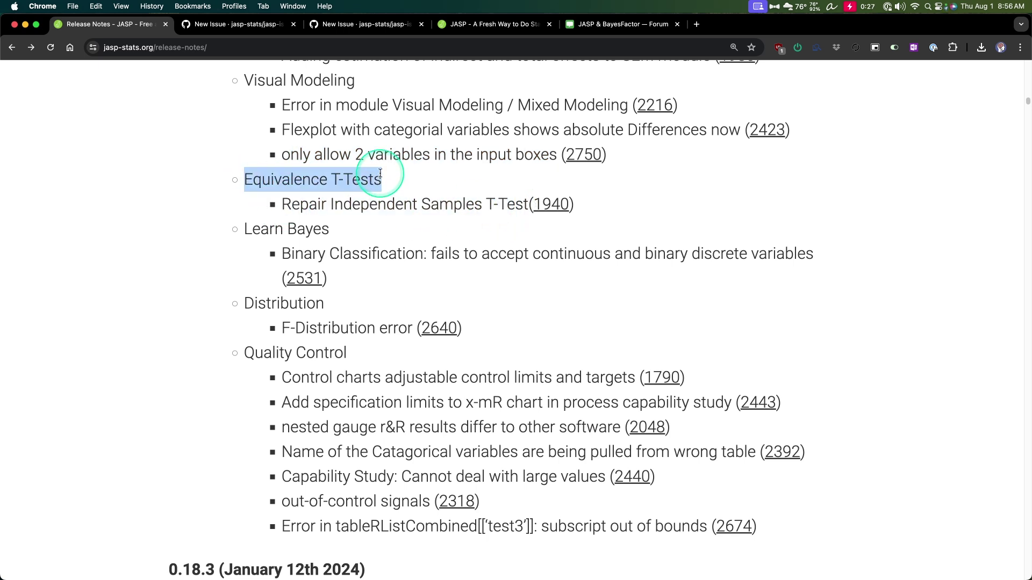
- Highlight the Learn Bayes entry on Binary Classification and the Distribution entry on the F-Distribution error
drag(283, 254, 816, 256)
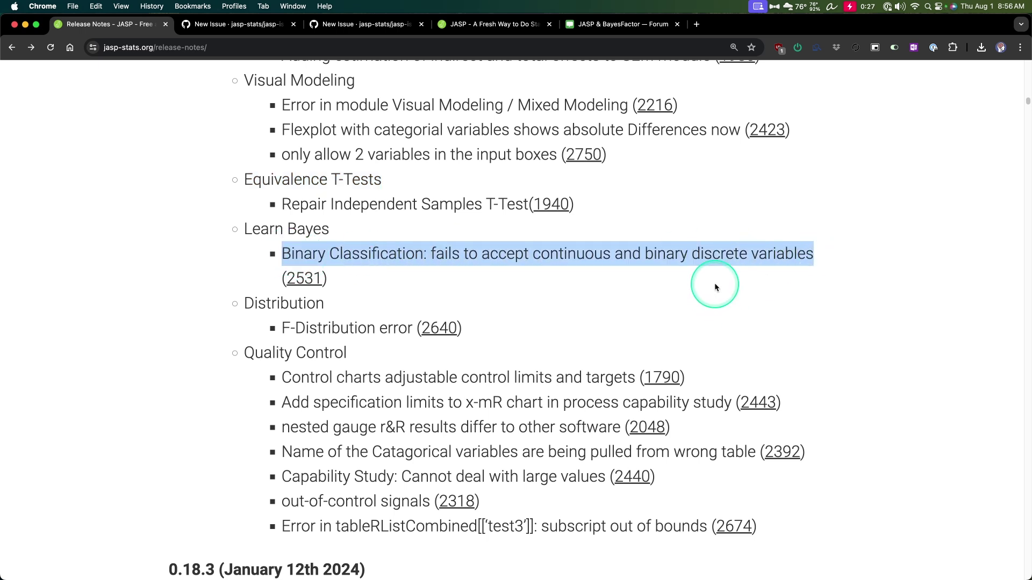
scroll(650, 240, down, 3)
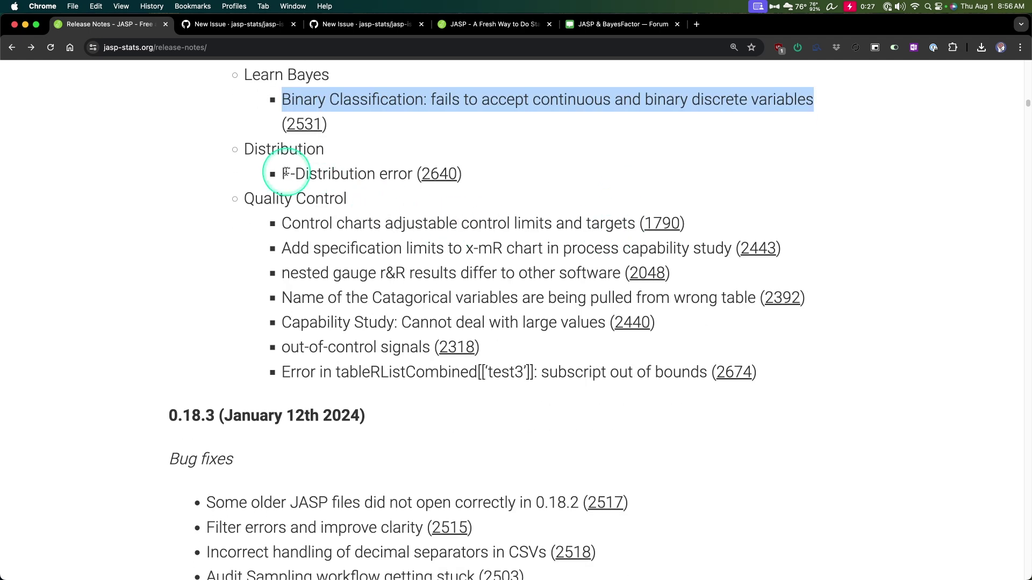
click(288, 174)
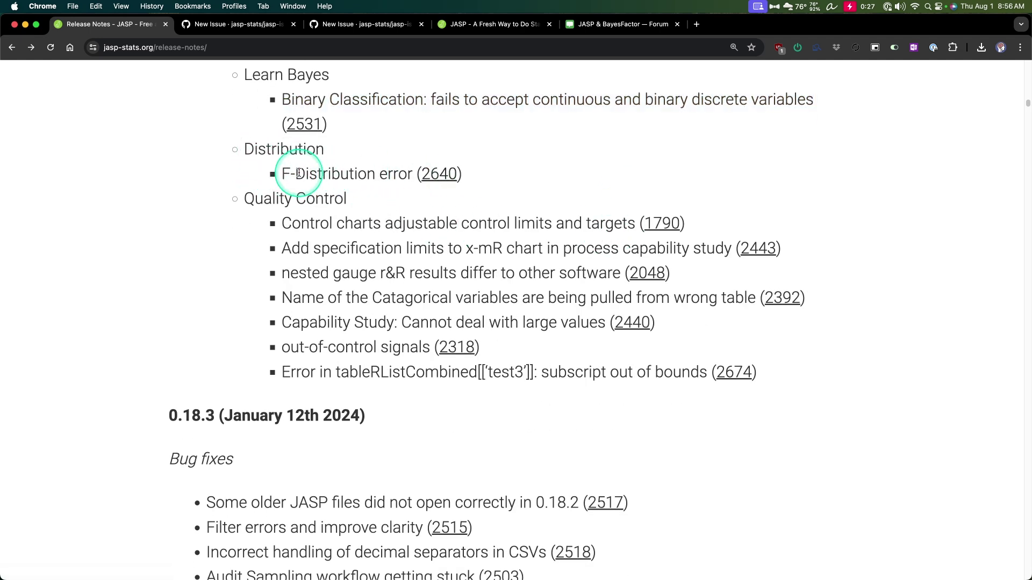
mouse_move(333, 150)
mouse_down()
mouse_move(265, 150)
mouse_move(324, 158)
mouse_up()
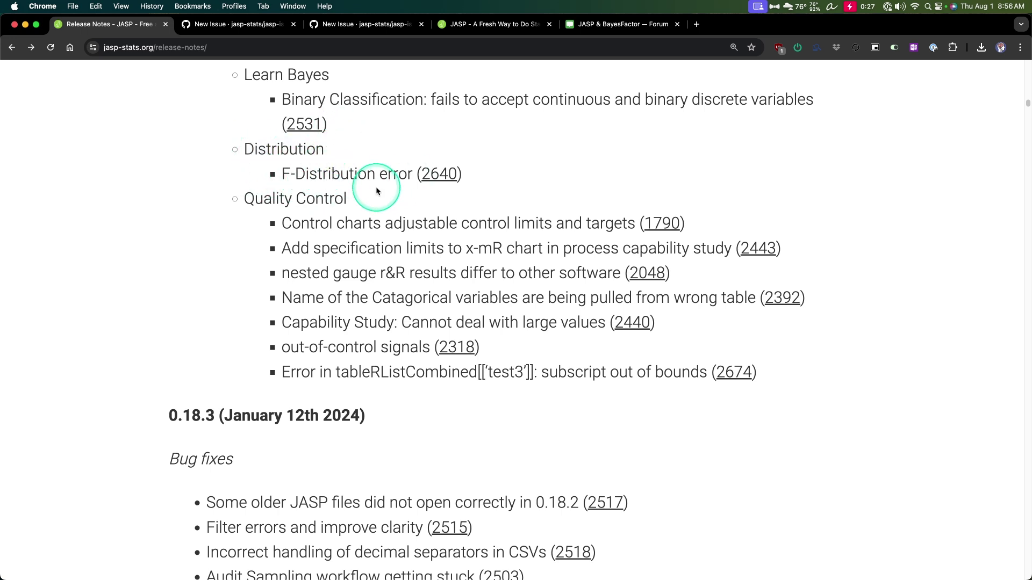
drag(291, 173, 398, 174)
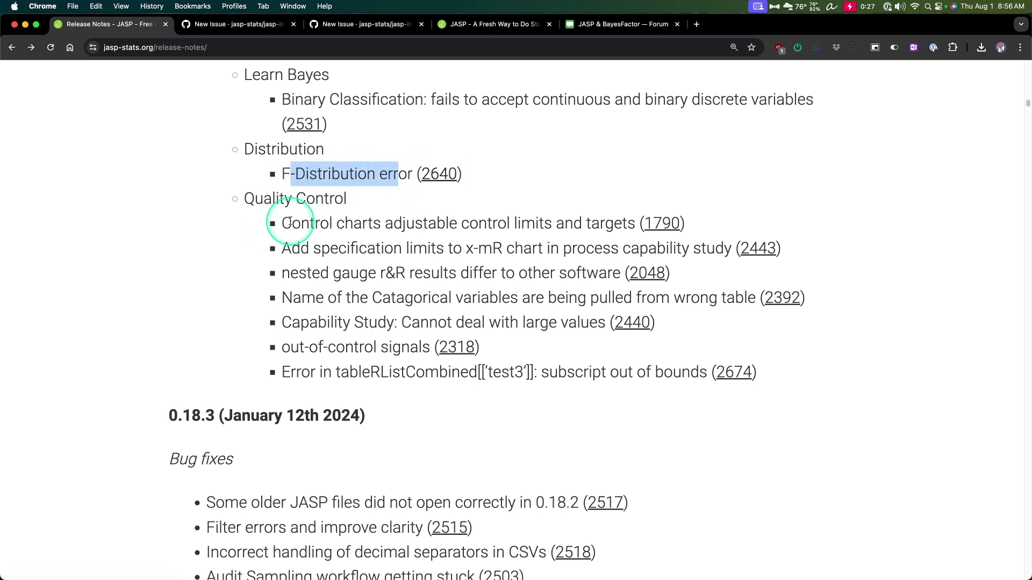
- Highlight the list of Quality Control entries, clear the selection and return to the start of the release notes
drag(320, 223, 788, 402)
click(858, 401)
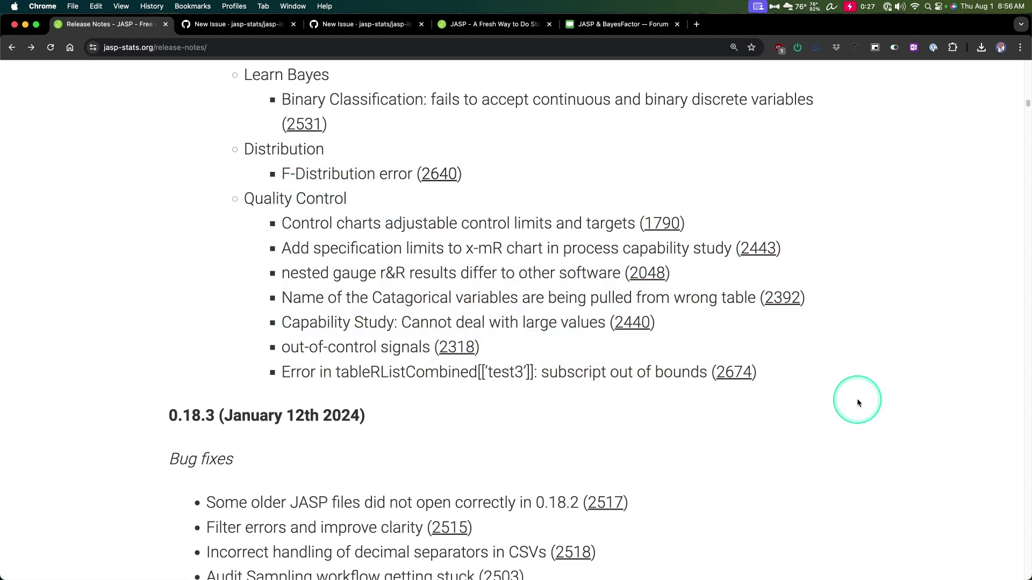
scroll(856, 401, up, 10)
scroll(809, 397, up, 15)
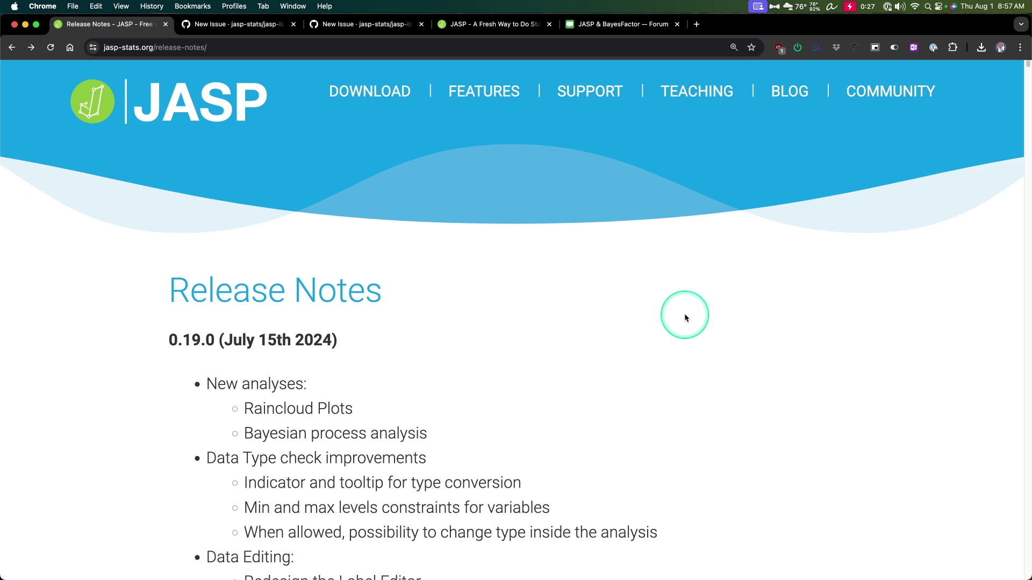
- Switch to JASP and open the Sleep example from the Descriptives category of the Data Library
key(super+Tab)
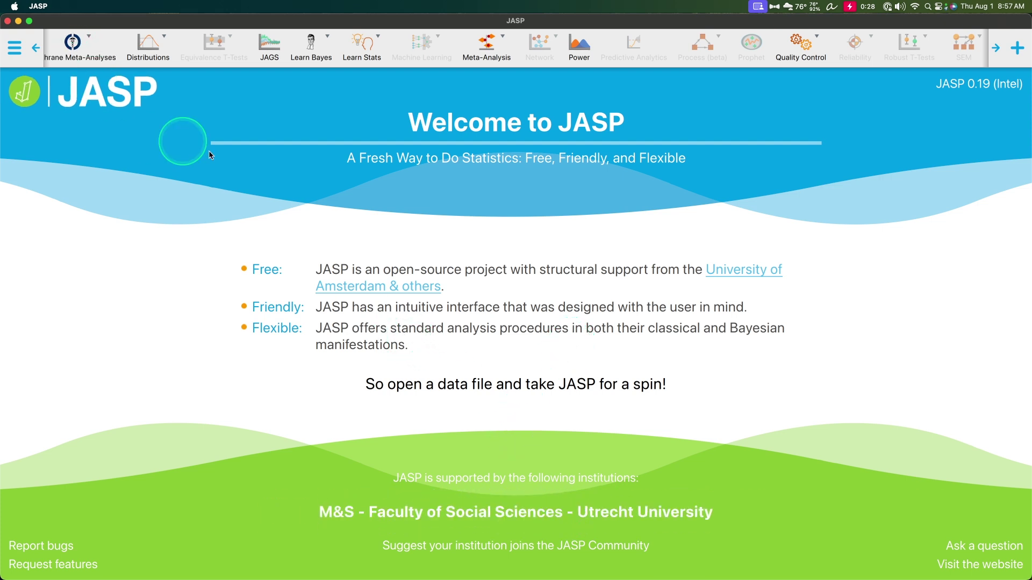
scroll(346, 46, left, 5)
scroll(384, 44, left, 3)
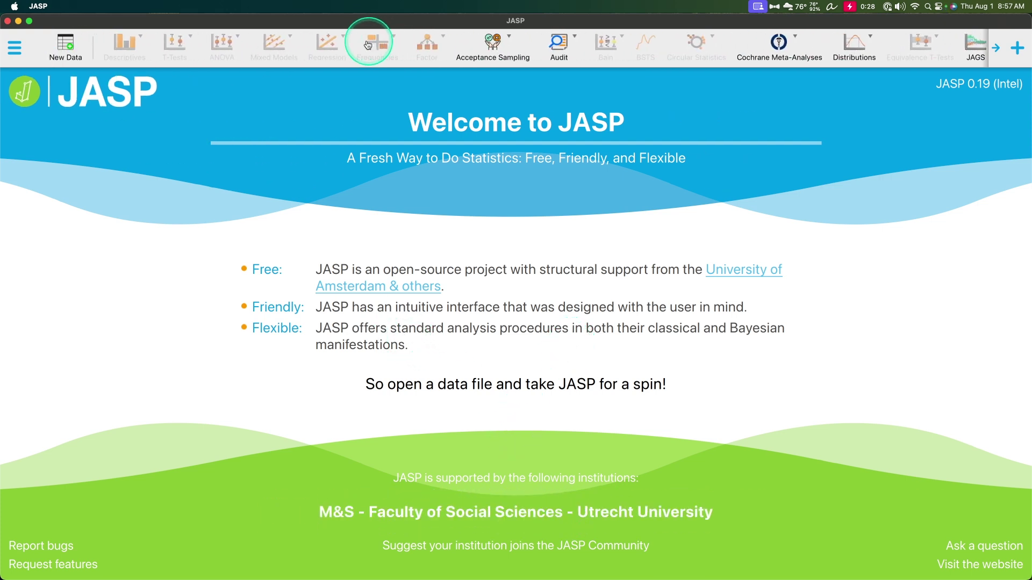
click(14, 48)
click(30, 265)
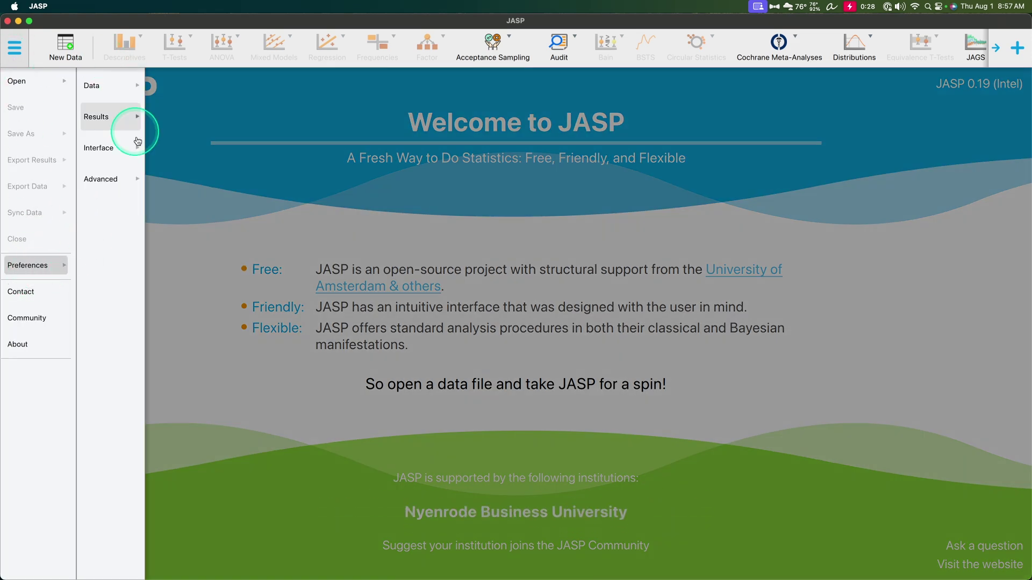
click(93, 86)
click(22, 86)
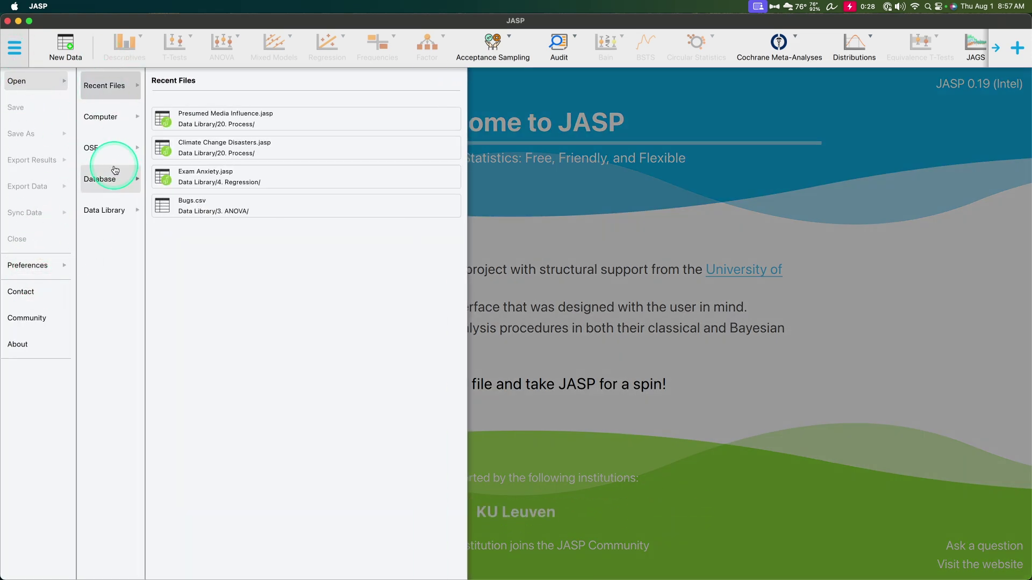
click(104, 210)
click(263, 163)
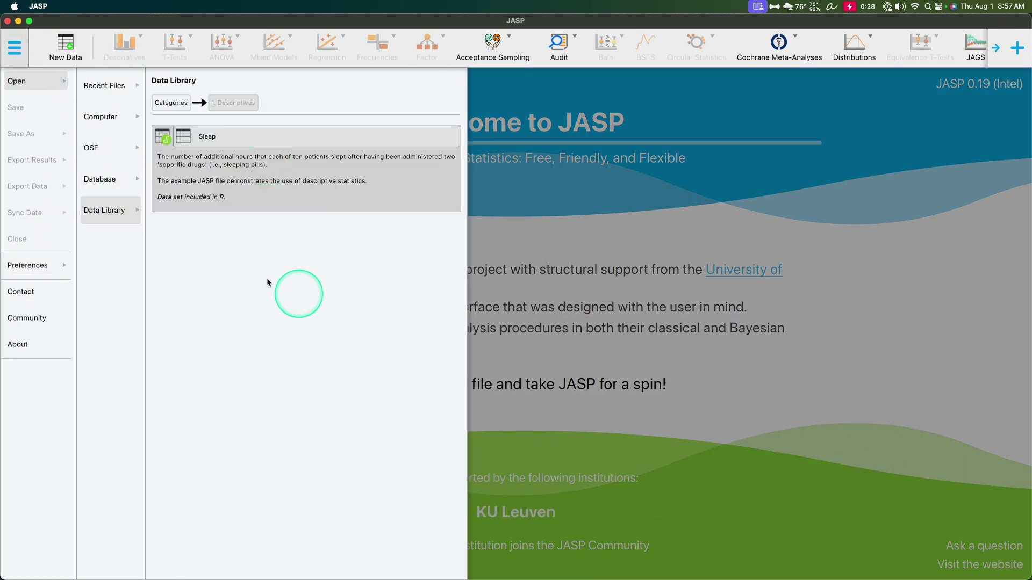
click(233, 171)
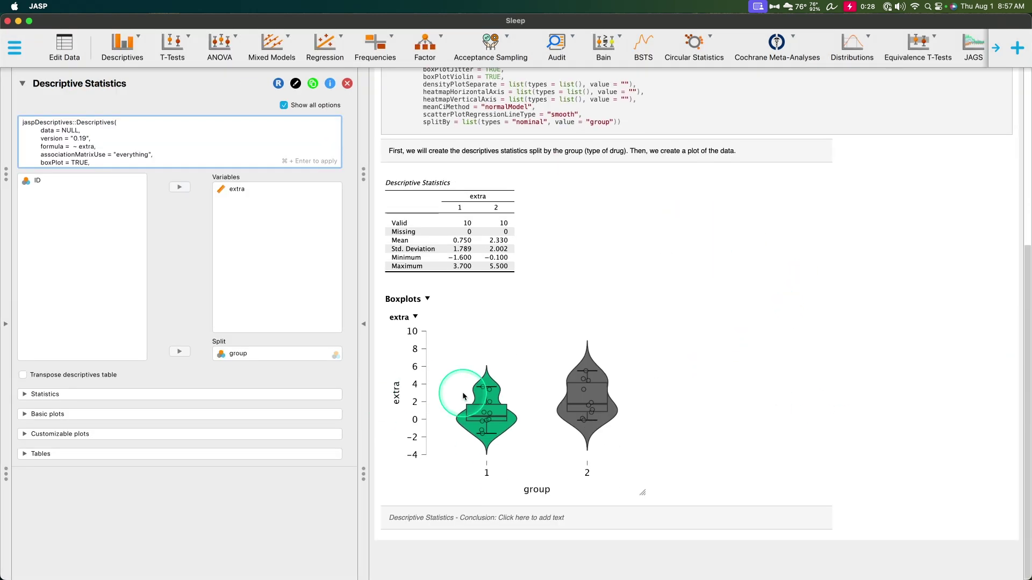
- Add a Raincloud Plots analysis with extra as the dependent variable and group as the primary factor
click(123, 46)
click(129, 87)
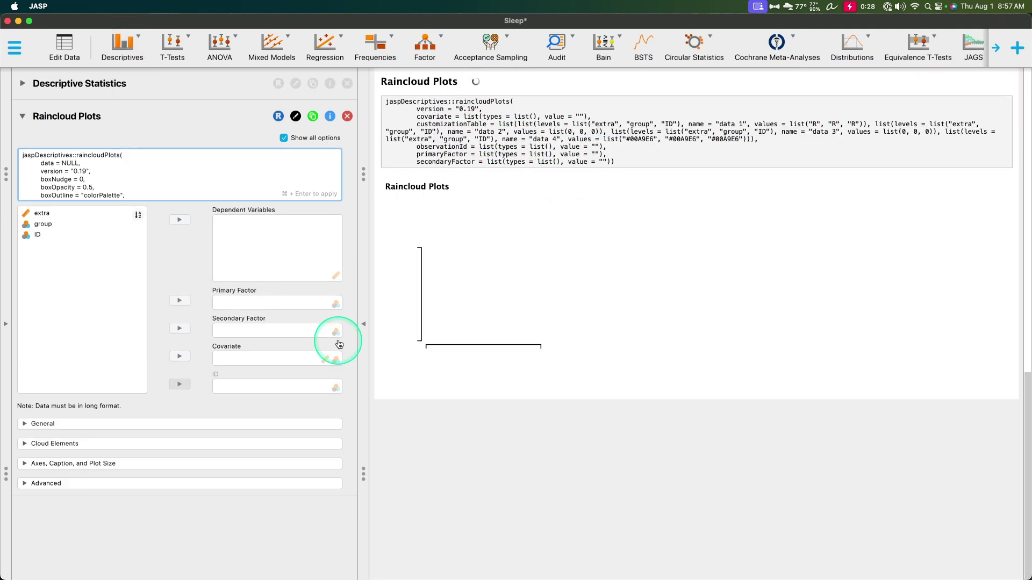
drag(34, 223, 265, 220)
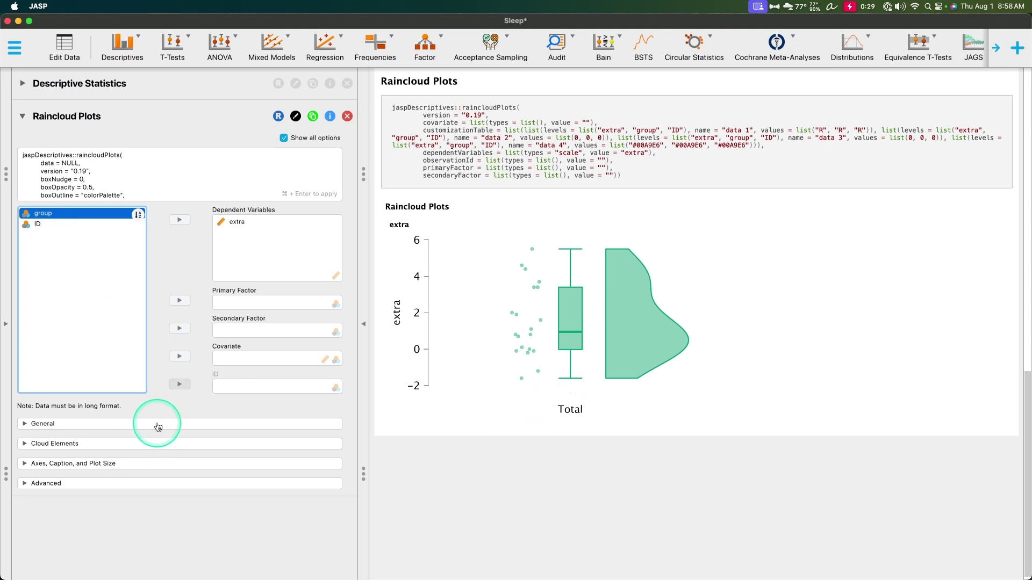
click(179, 300)
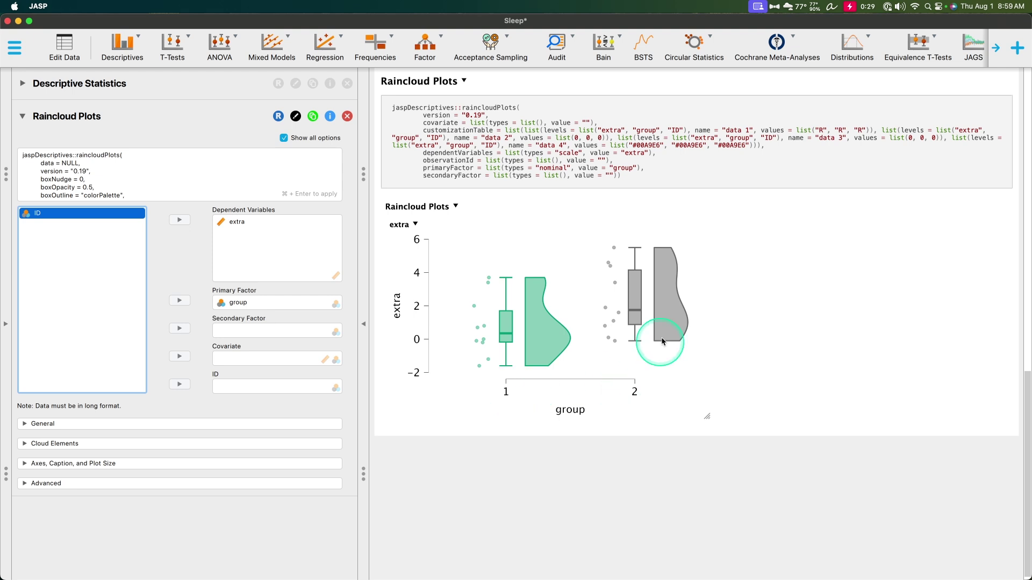
- Set the raincloud plot's color palette to ggplot2, switching its application to the primary factor off and on again
click(108, 423)
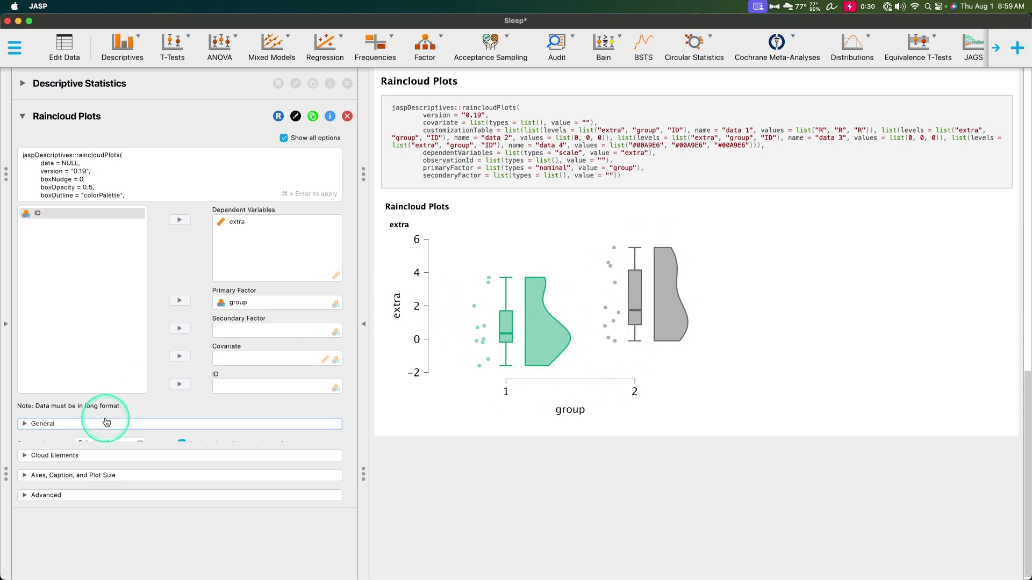
click(139, 437)
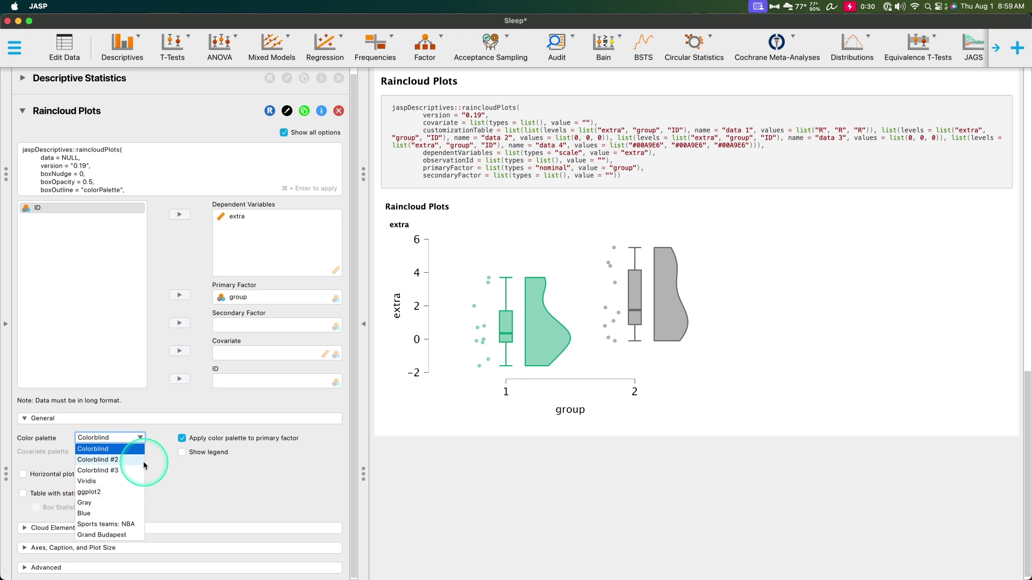
click(90, 491)
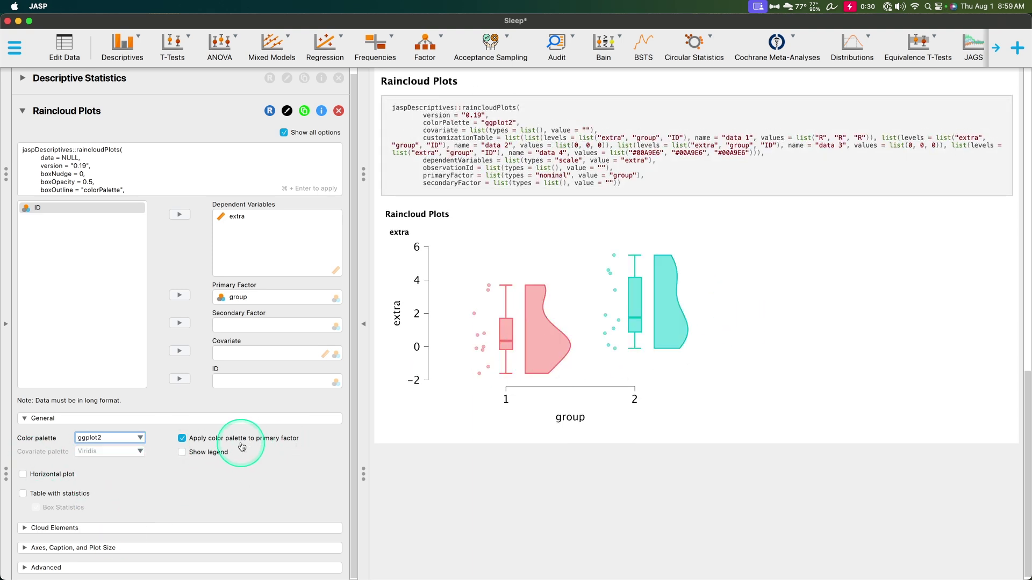
click(182, 439)
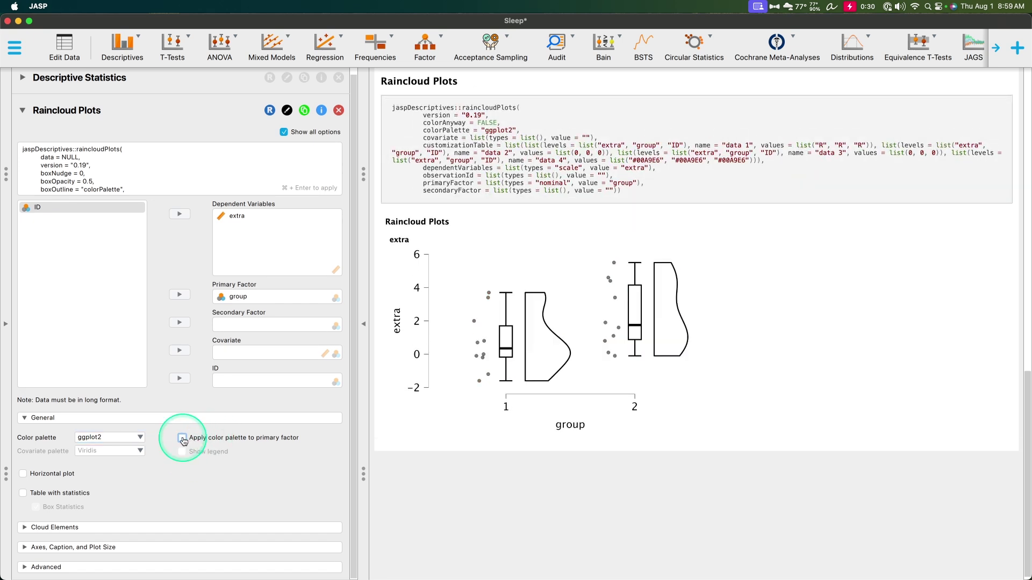
click(183, 439)
- Show the raincloud plot's legend, make the plot horizontal and hide the legend again
click(182, 452)
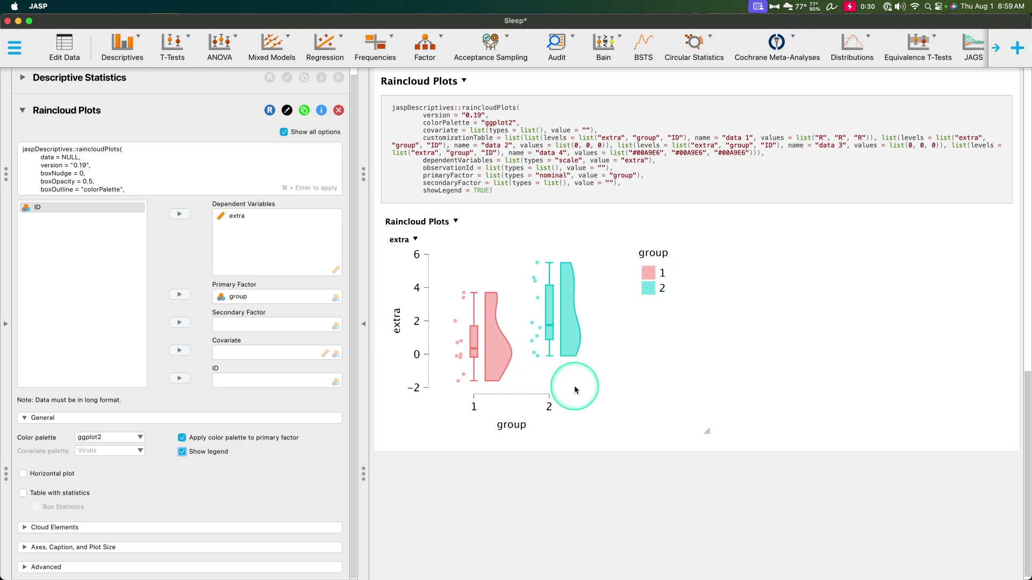
click(47, 474)
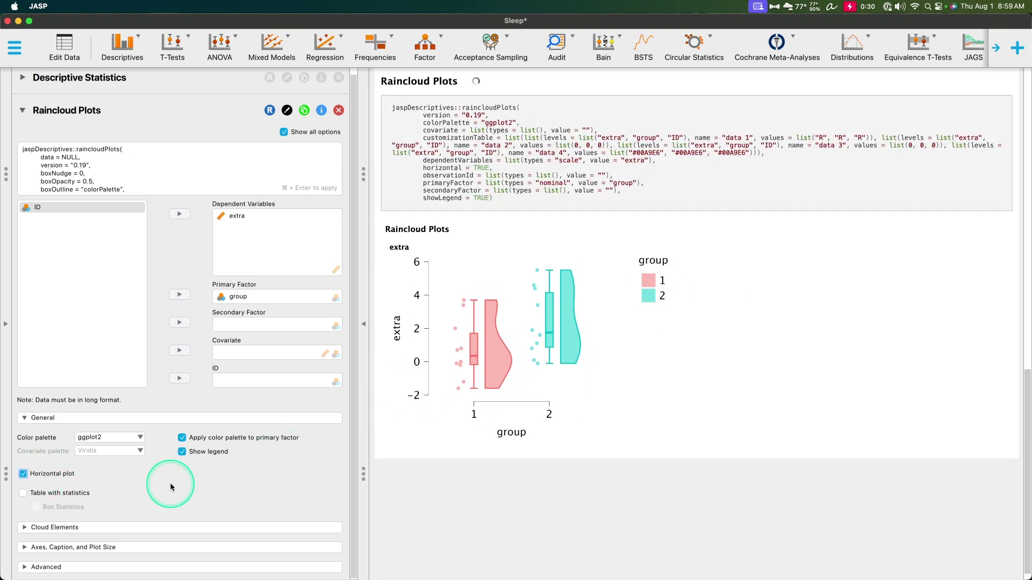
click(182, 451)
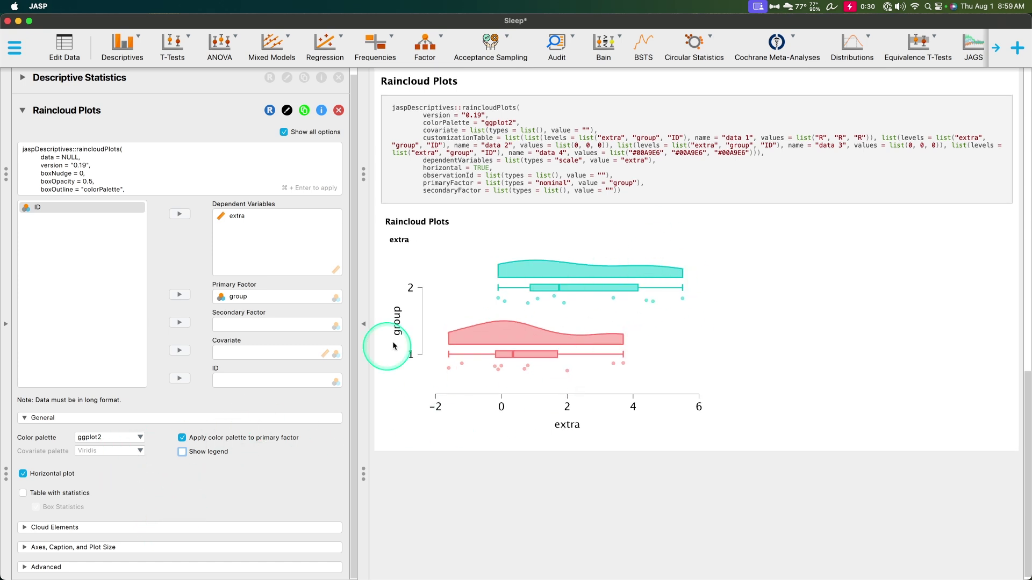
- Add a table with statistics to the raincloud analysis and exclude the box statistics from it
click(57, 493)
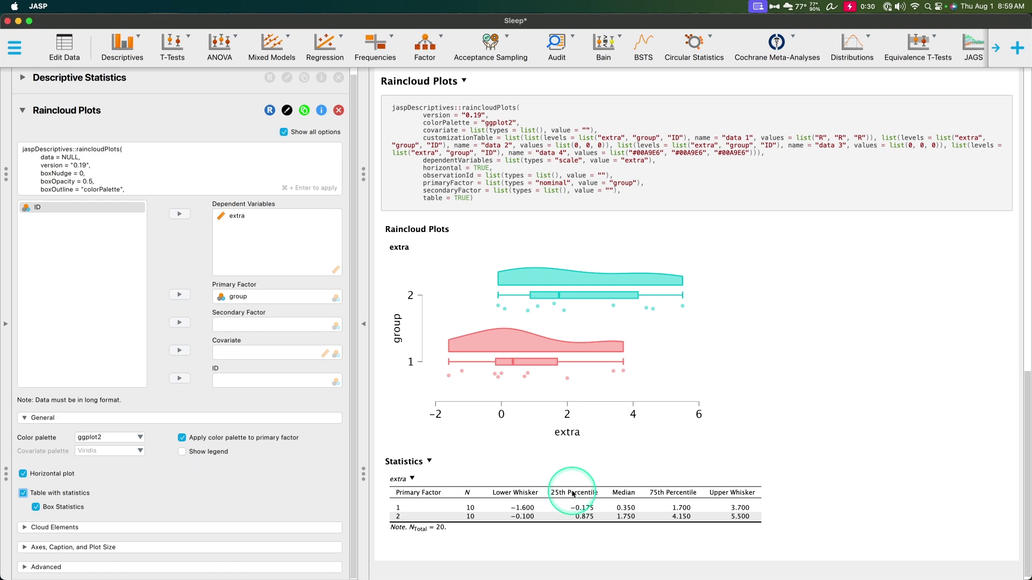
click(57, 509)
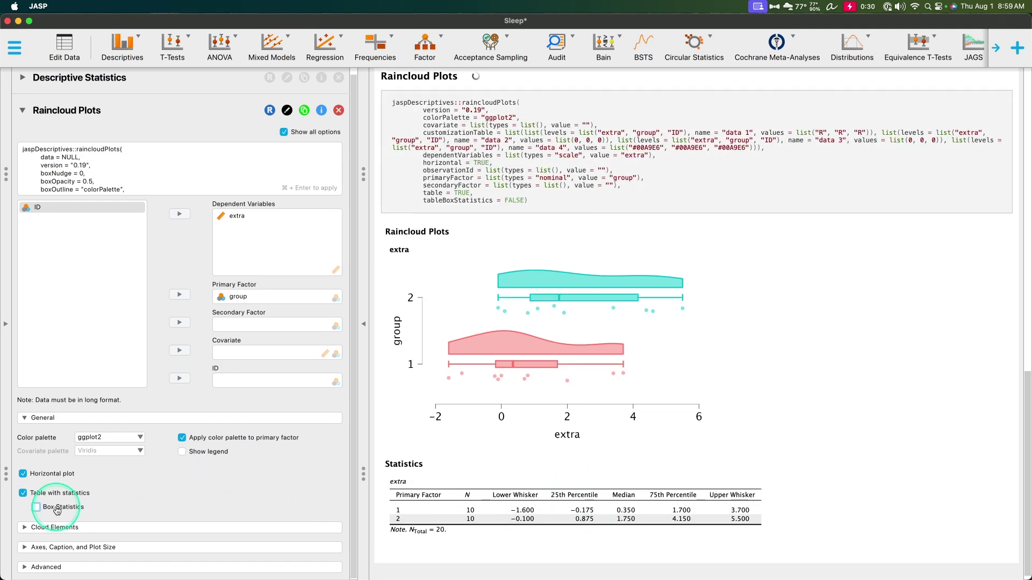
- Include the box statistics in the statistics table and open the Cloud Elements settings
click(57, 508)
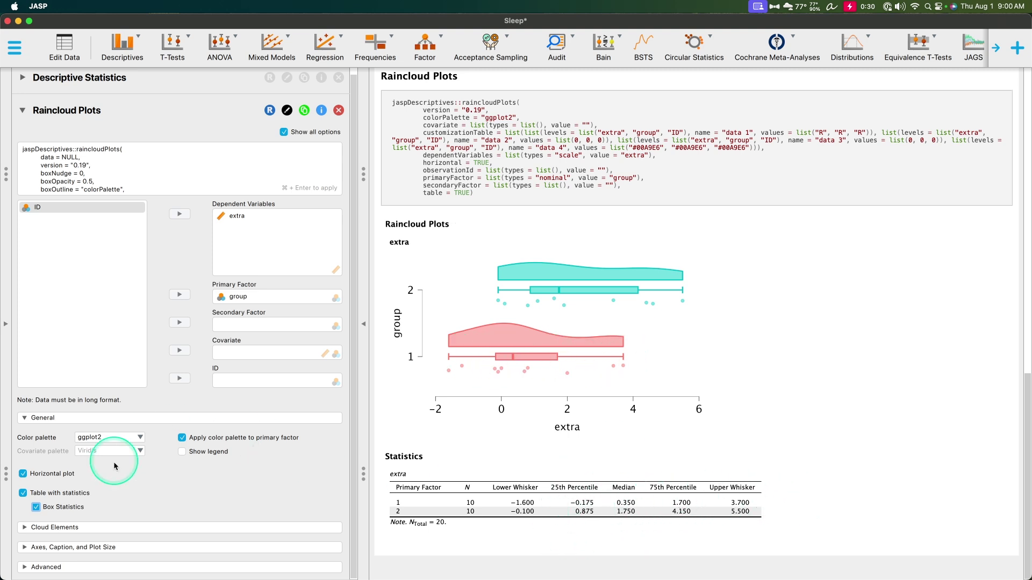
click(94, 524)
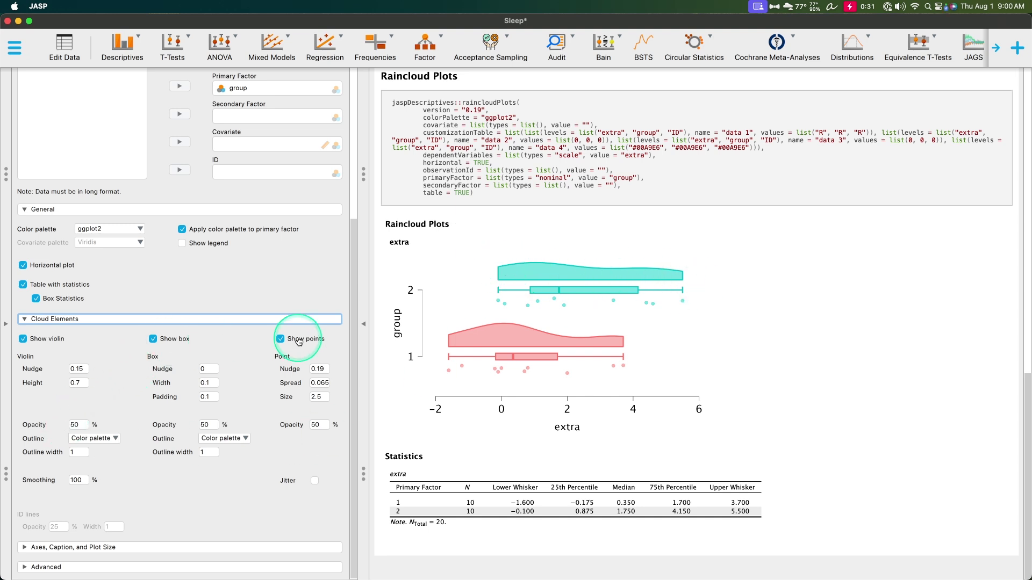
- Hide the box, points and violin of the raincloud plot in turn and show all three again
click(154, 339)
click(281, 338)
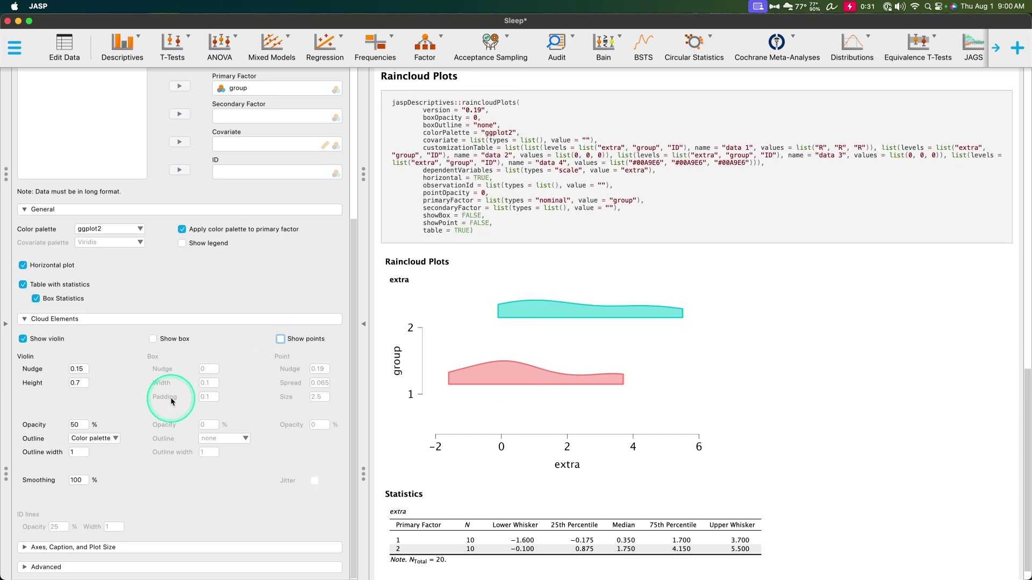
click(23, 338)
click(153, 339)
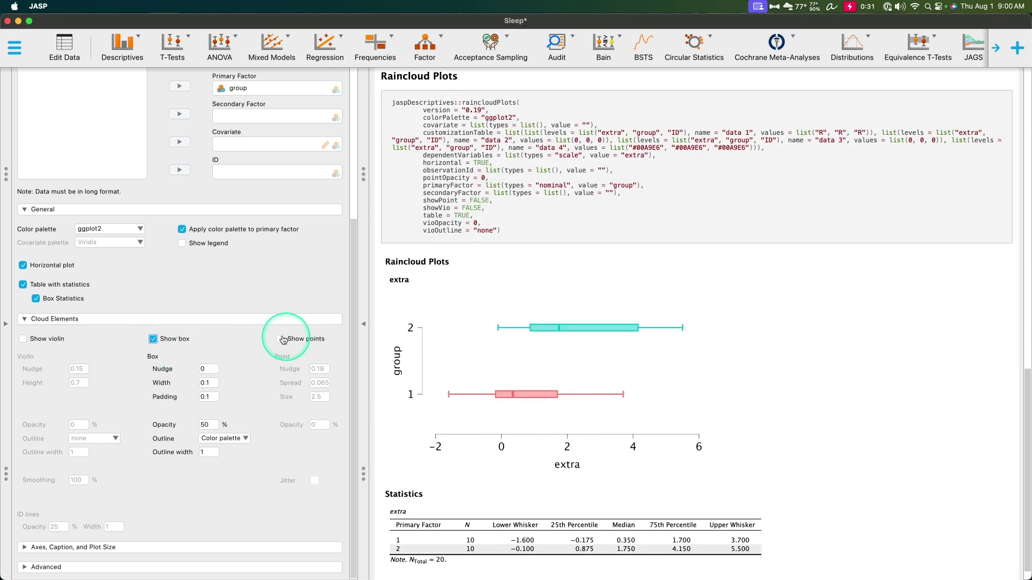
click(23, 339)
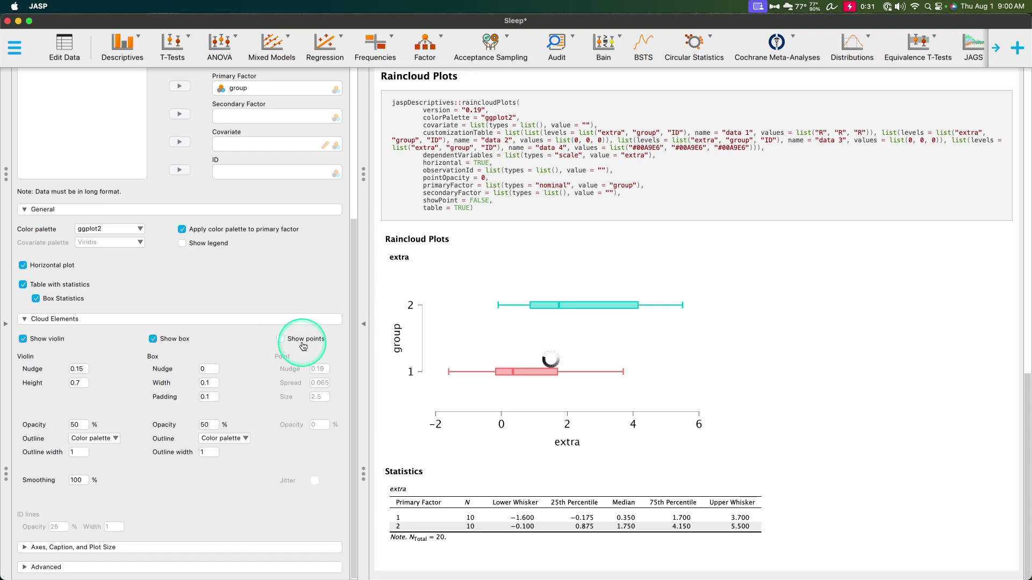
click(303, 347)
- Try a black outline for the raincloud plot's violins, then set the outline to none
click(114, 444)
click(92, 460)
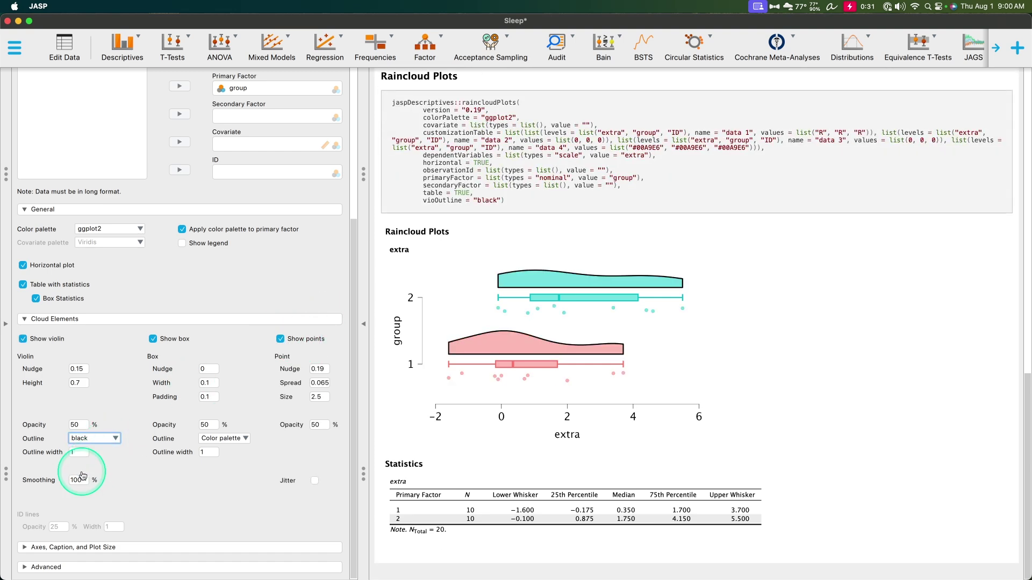
click(114, 439)
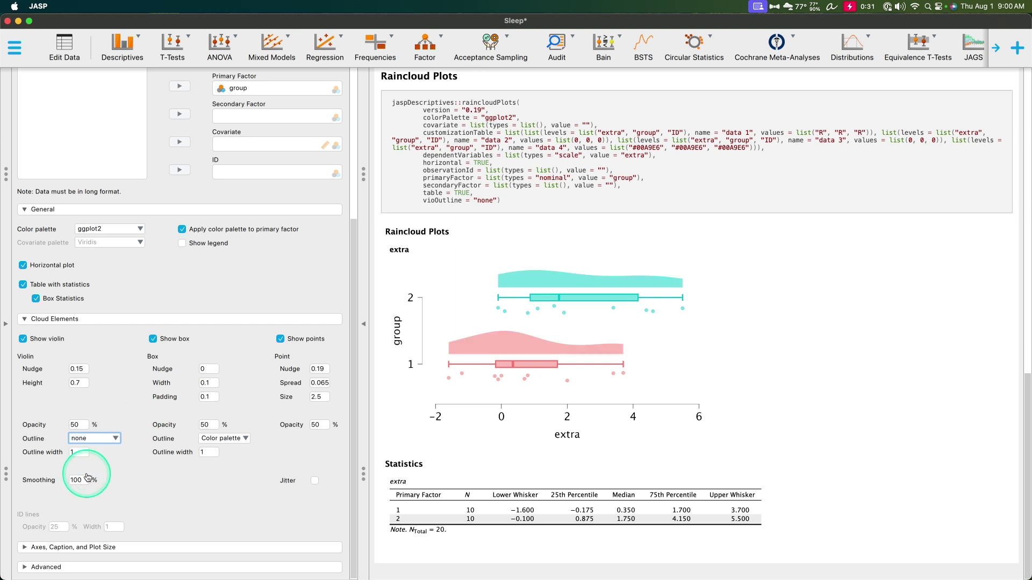
- Set the box outline to none and return it to Color palette
click(224, 439)
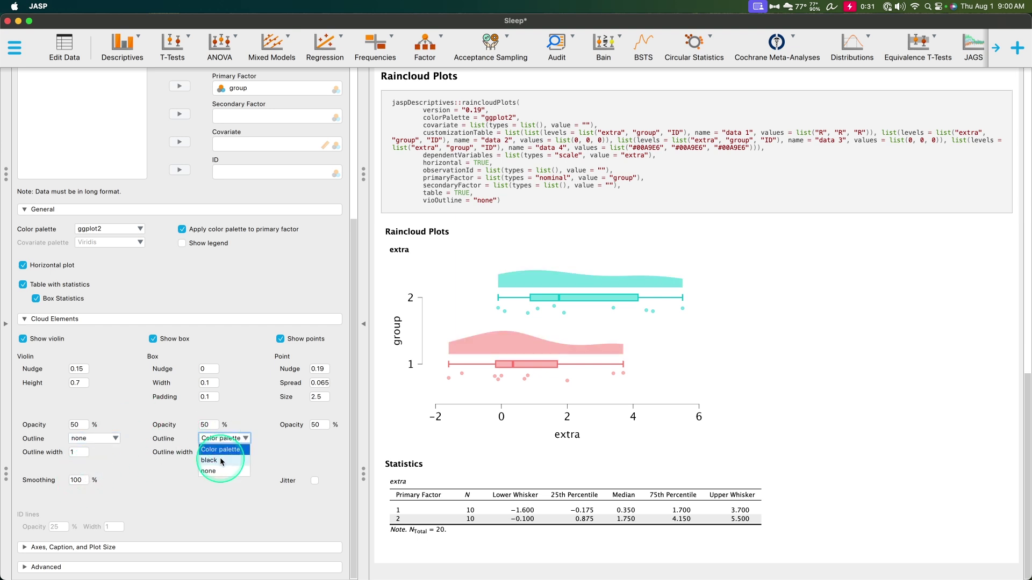
click(222, 467)
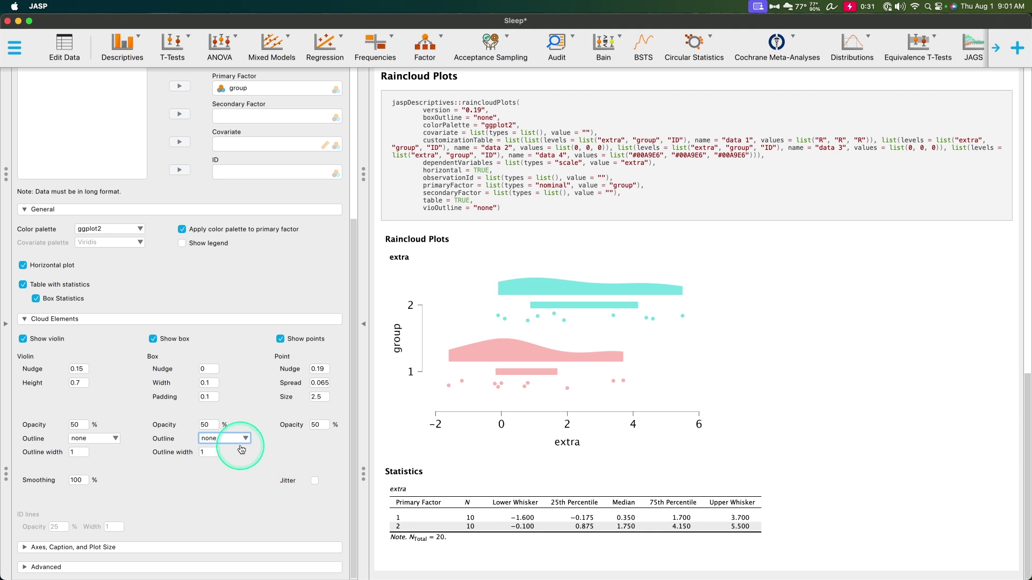
click(242, 446)
click(225, 451)
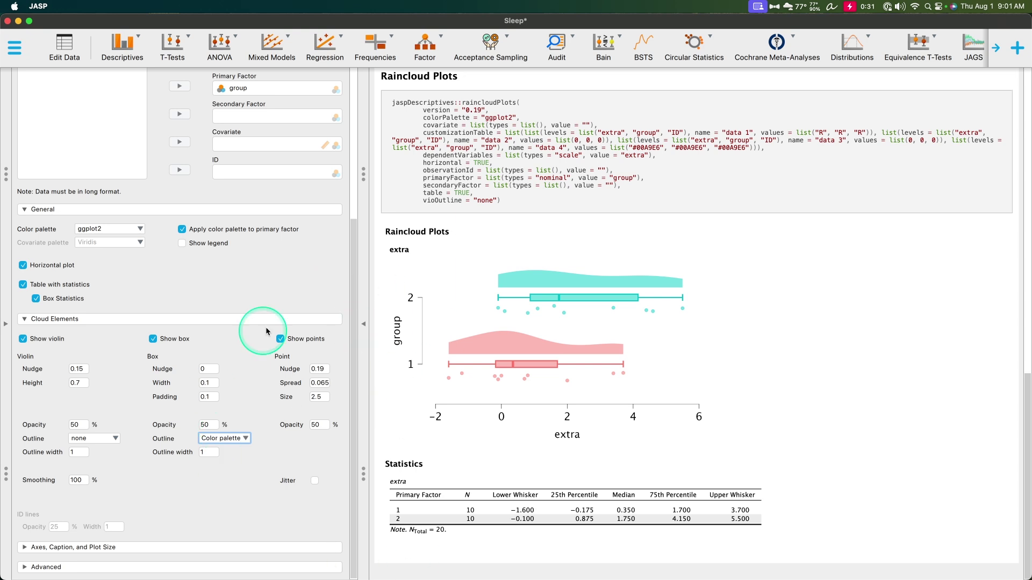
- Turn on jitter for the points and try violin smoothing at 10% before restoring it to 100%
click(315, 481)
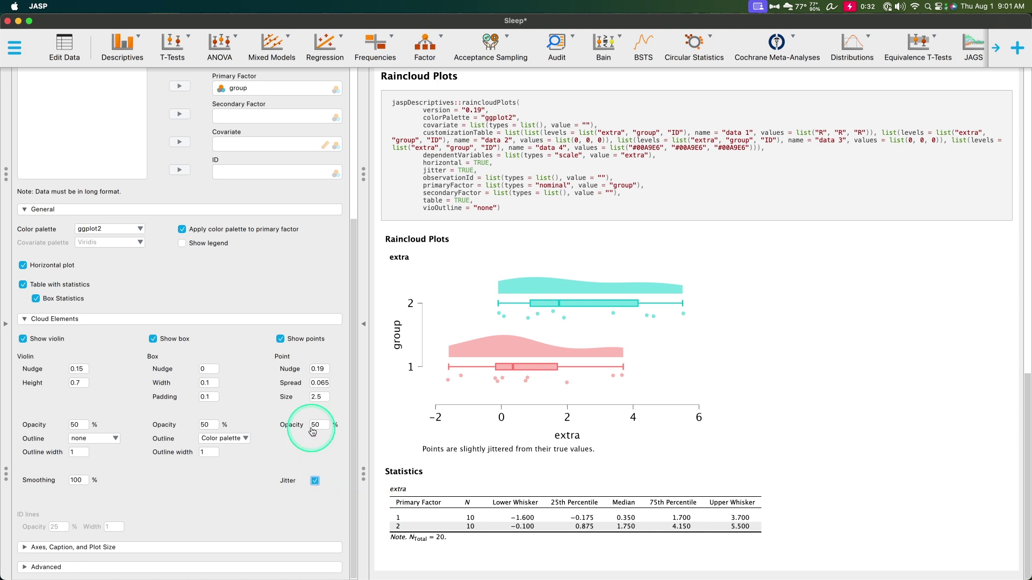
click(80, 481)
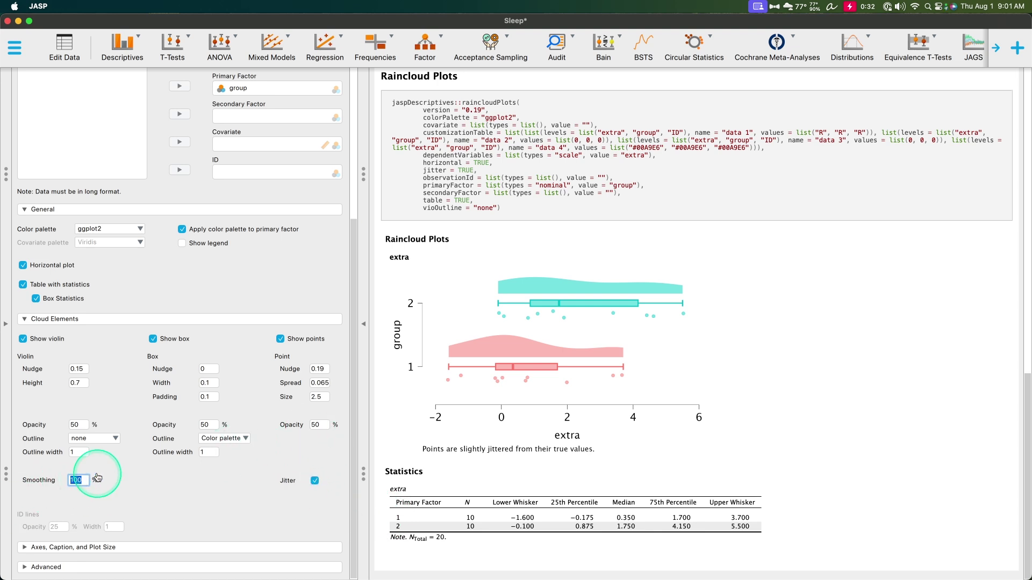
click(270, 501)
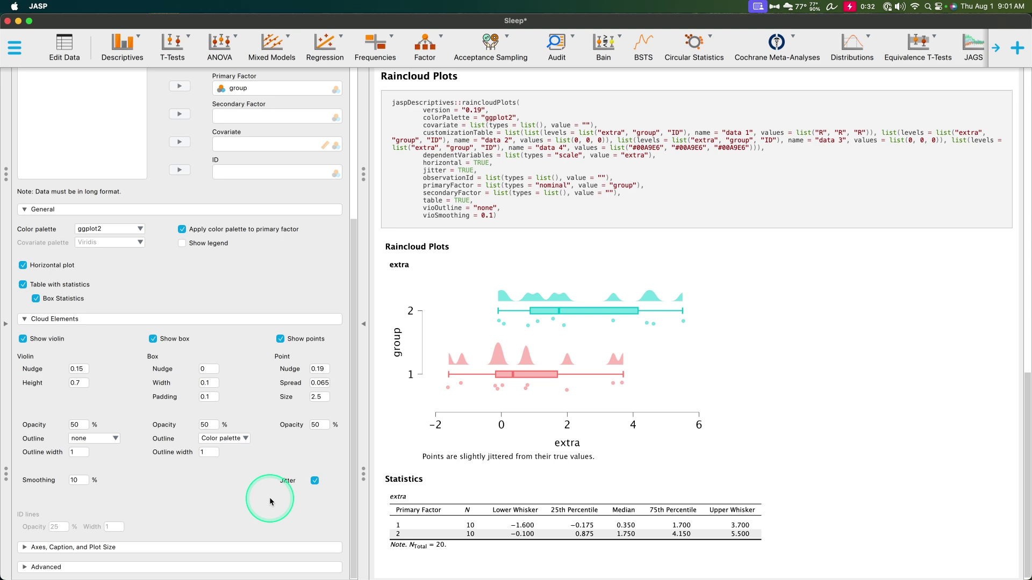
click(81, 480)
text(100)
click(222, 482)
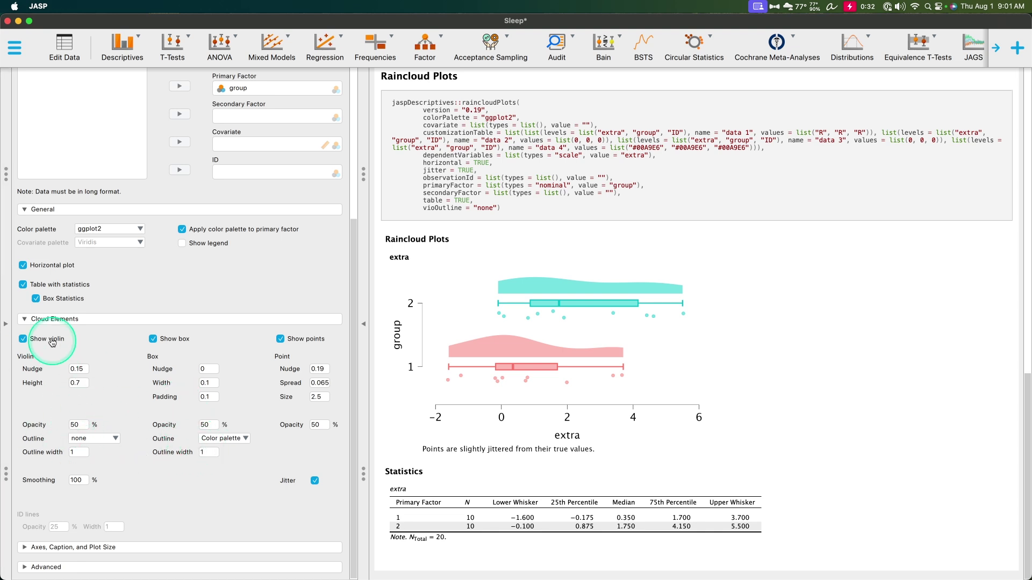
- Switch the plot caption off and on, and the custom limits for the dependent variable axis on and off
click(59, 319)
click(89, 560)
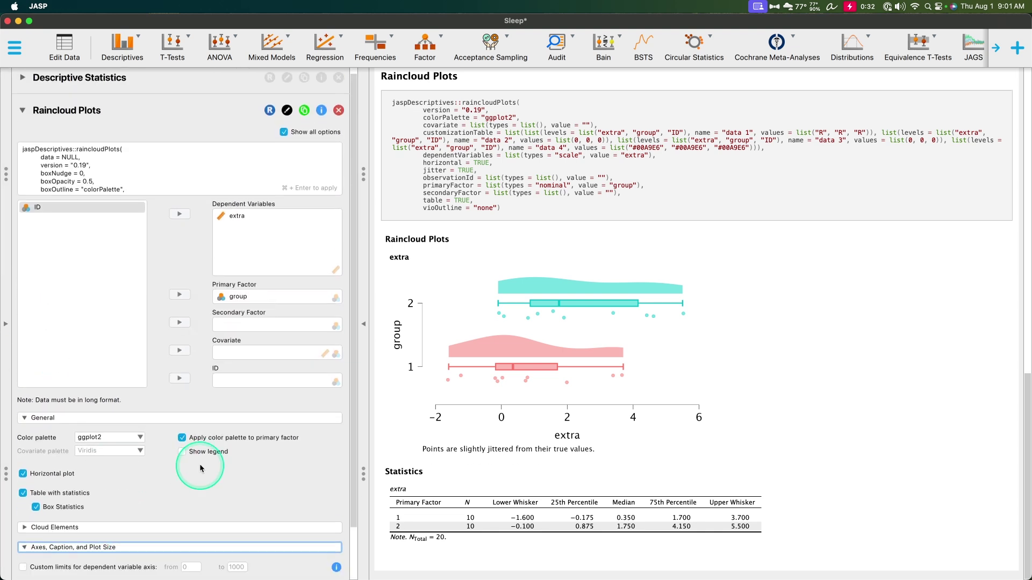
click(58, 518)
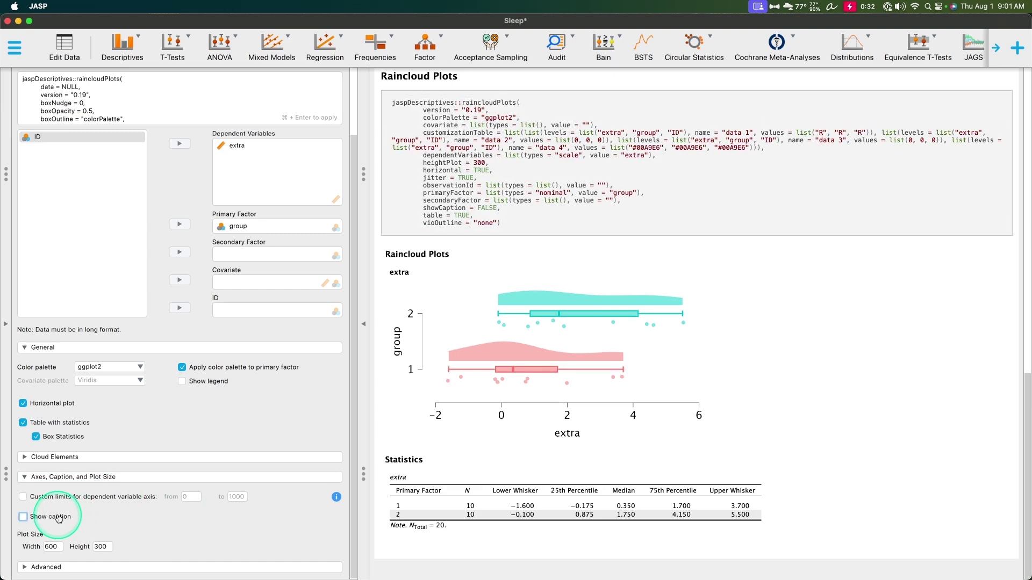
click(58, 517)
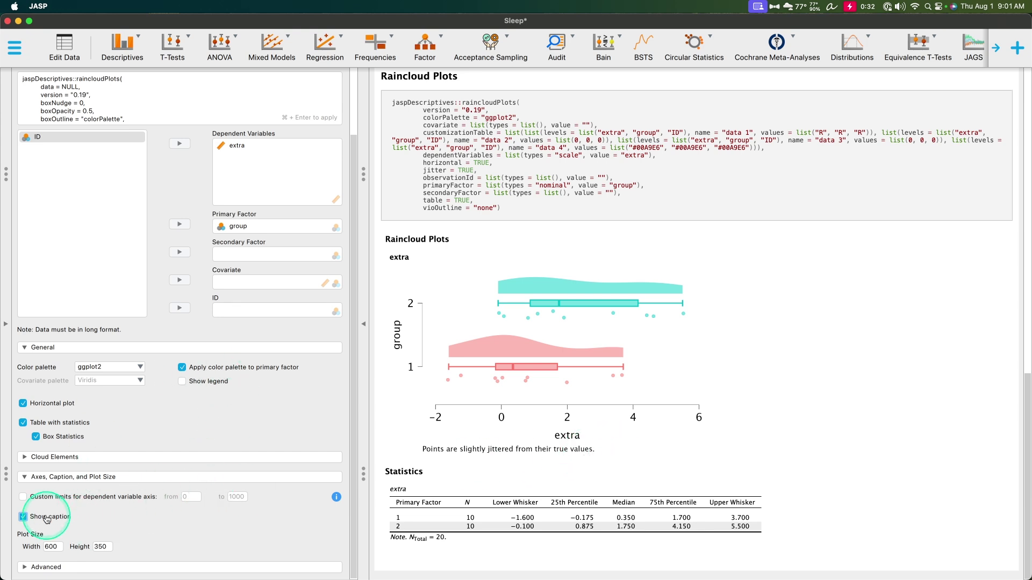
click(68, 497)
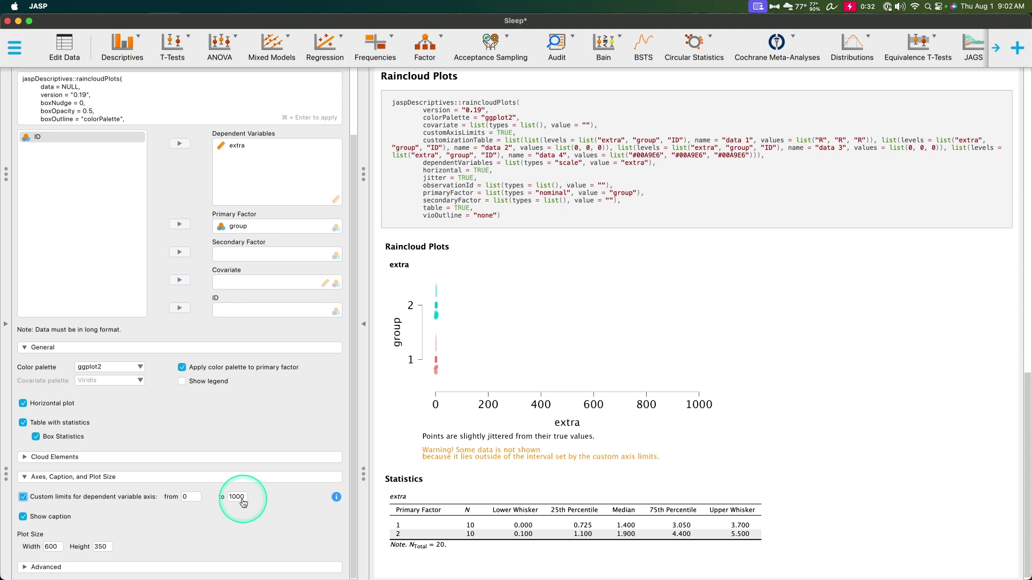
click(79, 497)
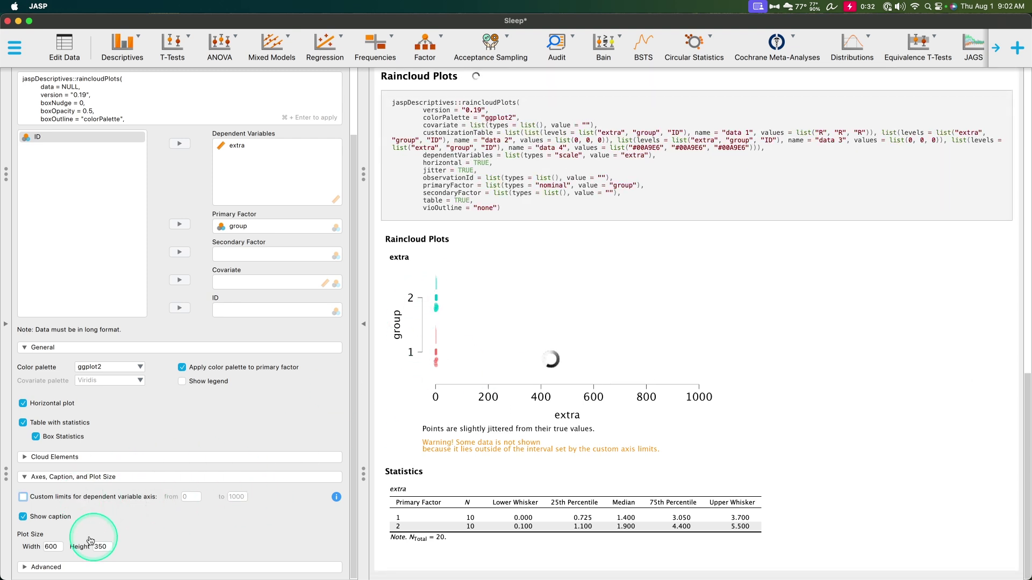
- Set the raincloud plot's height to 600
click(108, 547)
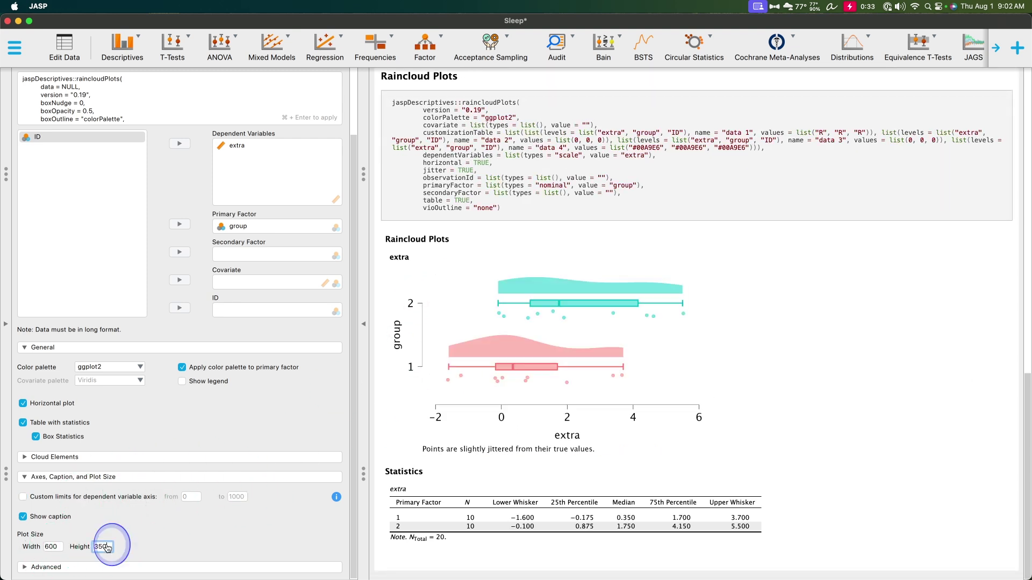
click(265, 548)
scroll(663, 355, down, 3)
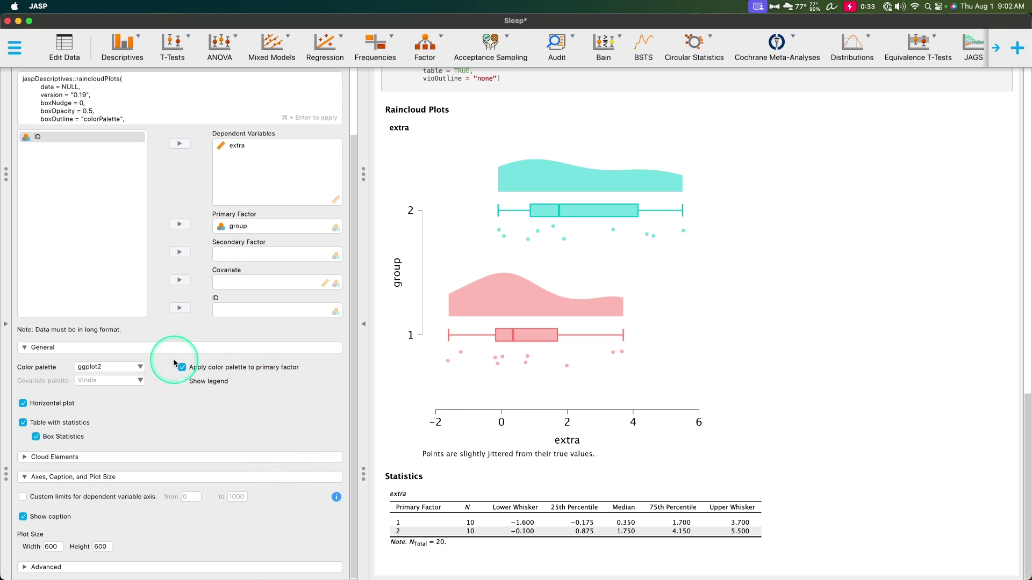
- Show the mean with an interval around it, trying Standard error before returning to Confidence interval
click(190, 567)
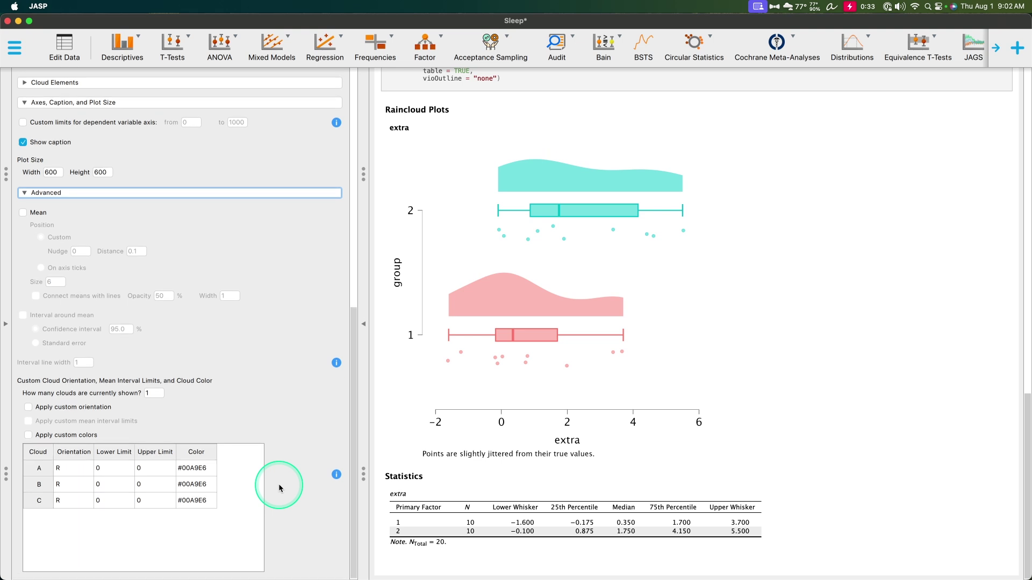
click(42, 213)
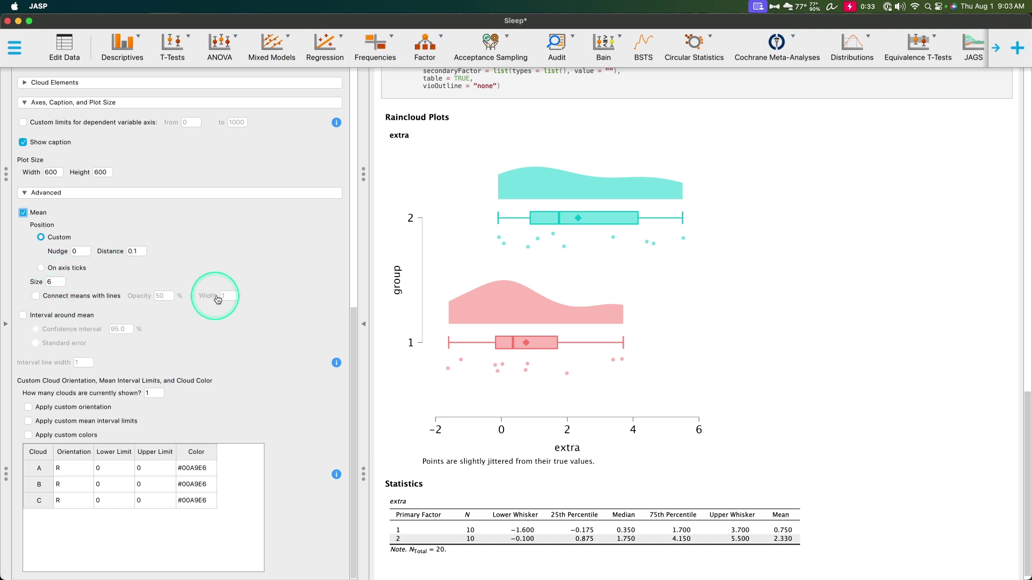
click(76, 316)
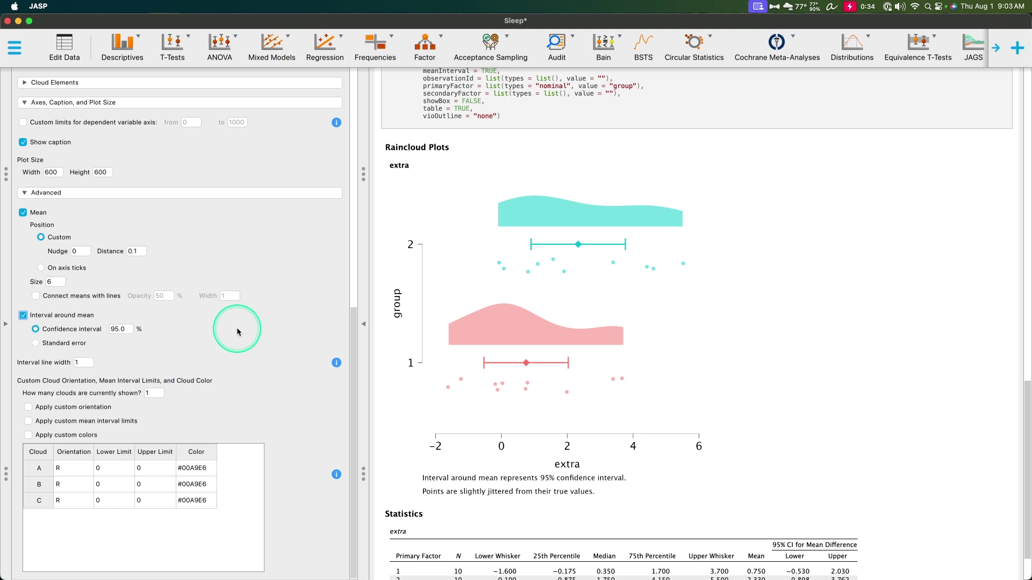
scroll(640, 341, down, 2)
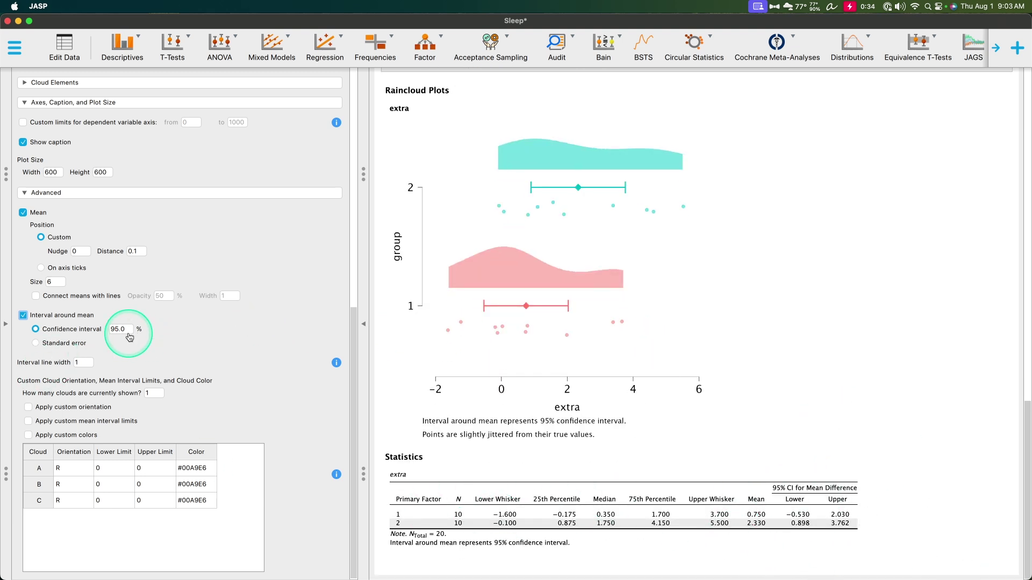
click(36, 343)
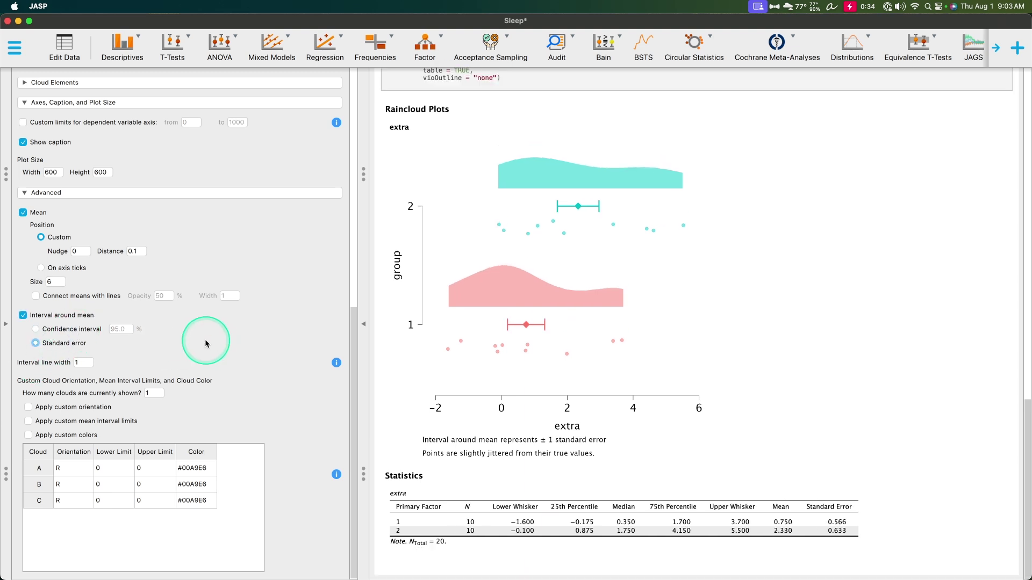
click(67, 330)
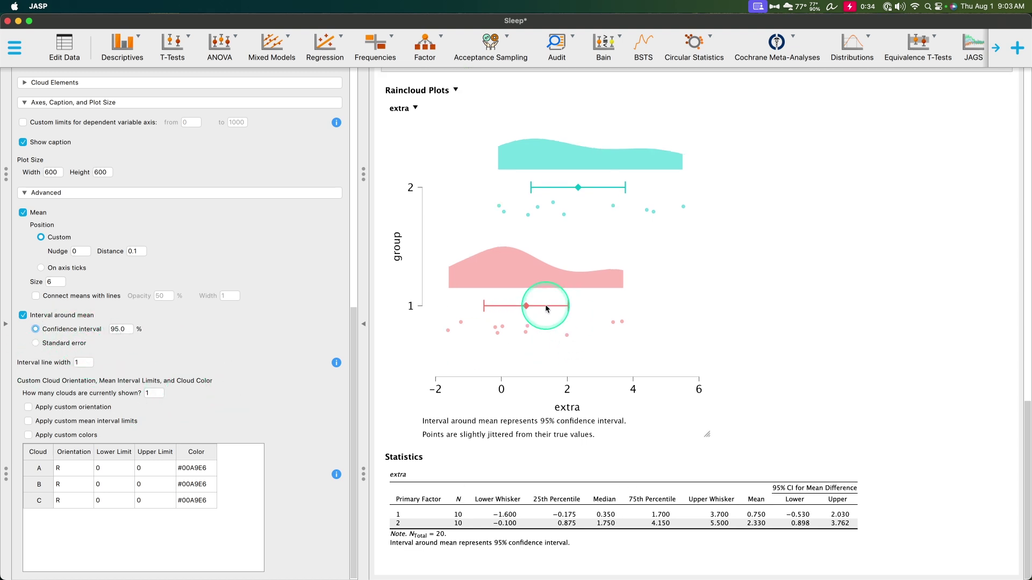
- Set the line width of the interval around the mean to .5
click(84, 363)
text(.5)
click(115, 365)
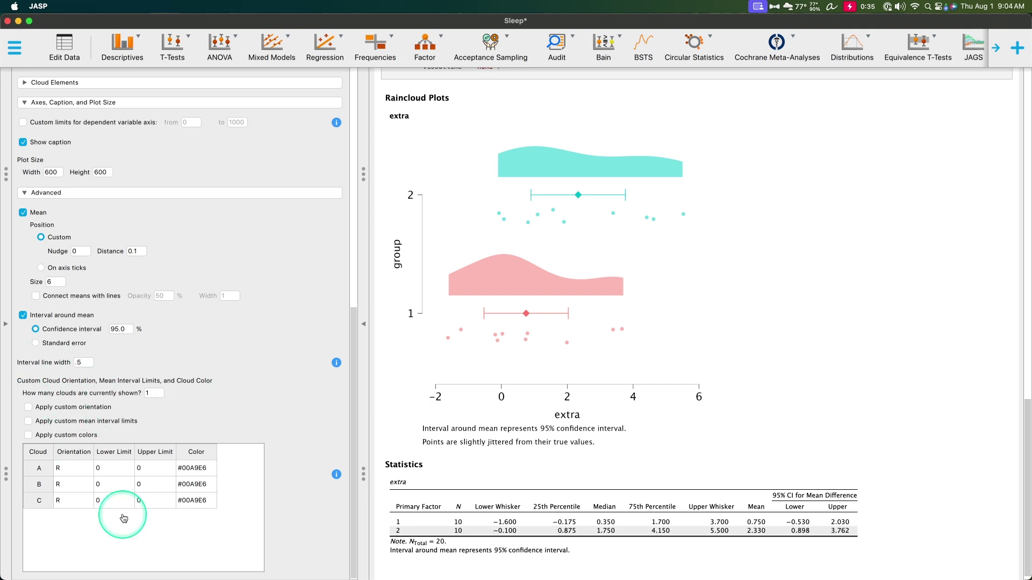
- Turn off the horizontal layout of the raincloud plot, reopen the Cloud Elements settings and compare the plot with the boxplots above
scroll(721, 380, up, 5)
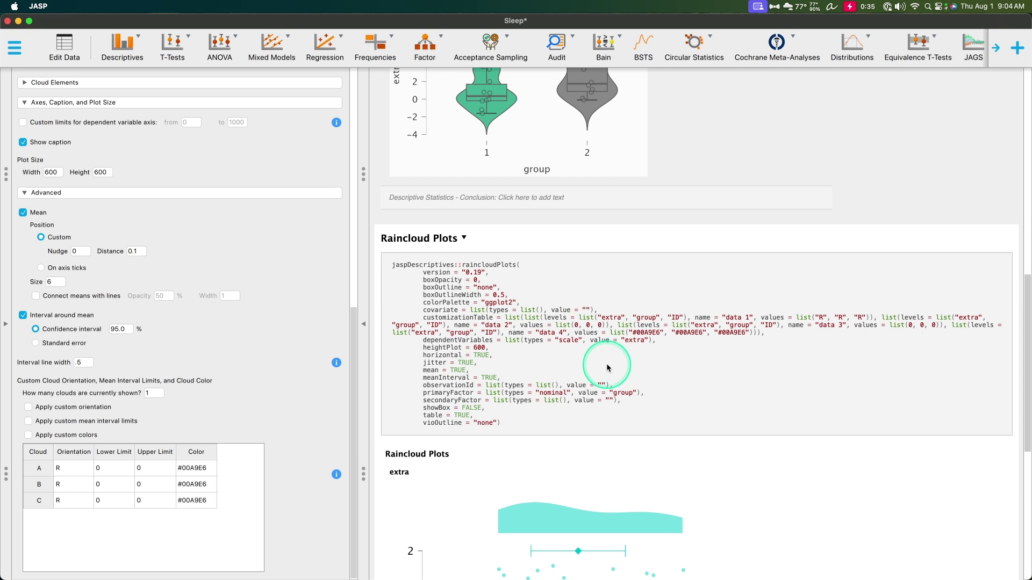
scroll(606, 337, down, 1)
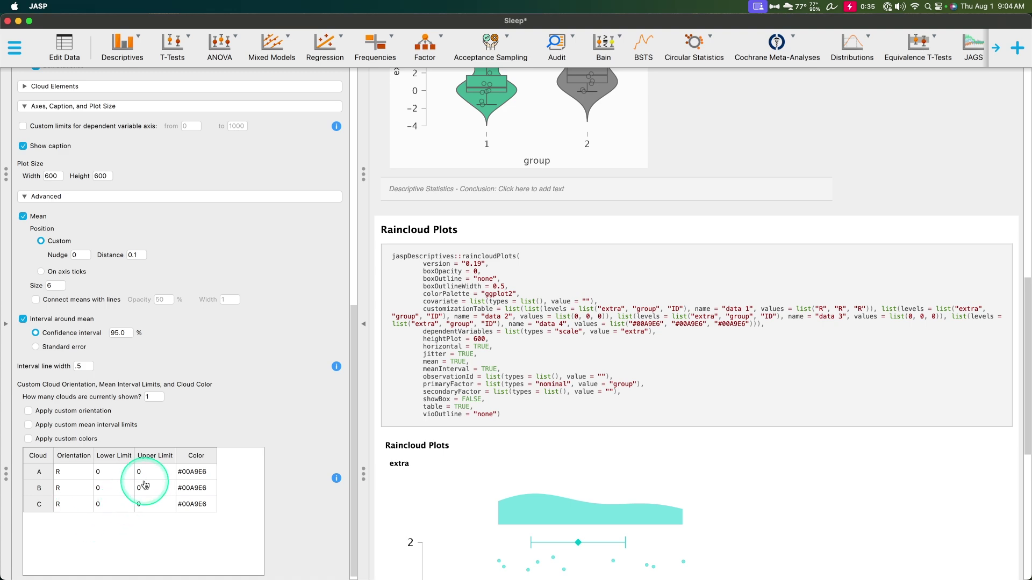
scroll(537, 495, down, 5)
scroll(214, 375, up, 5)
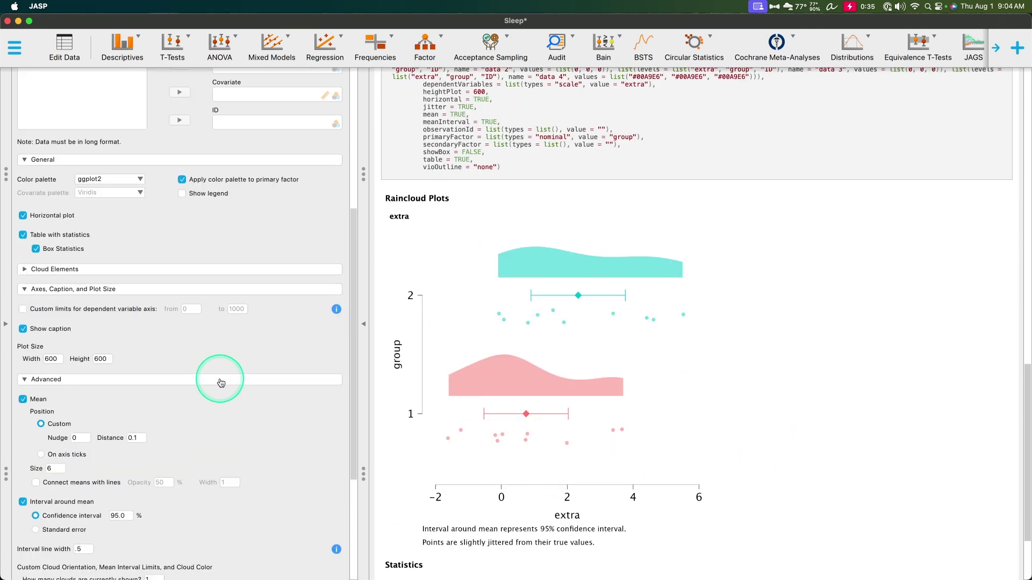
click(48, 252)
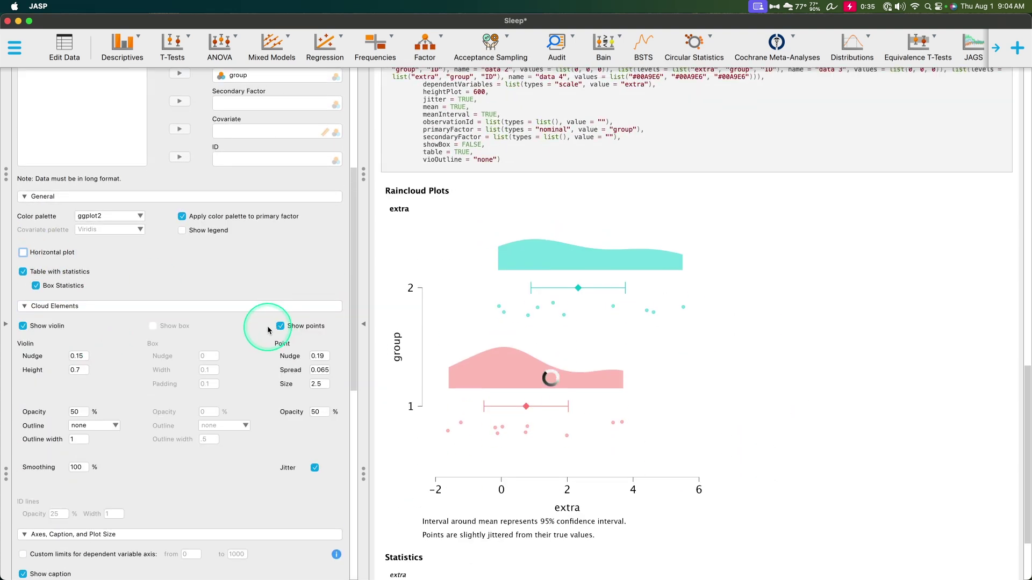
scroll(269, 330, down, 3)
scroll(269, 330, down, 8)
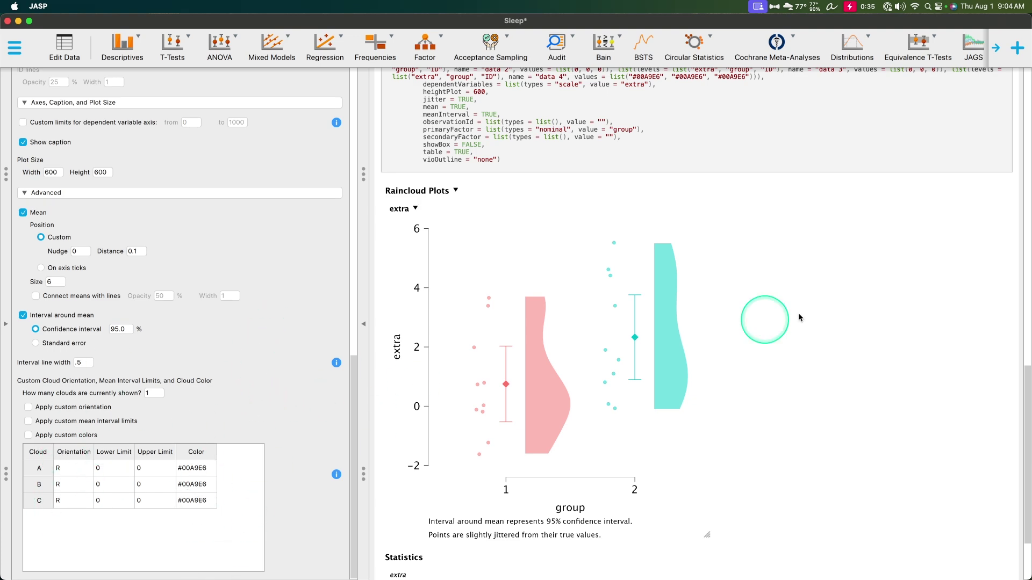
scroll(414, 386, up, 10)
scroll(895, 312, down, 2)
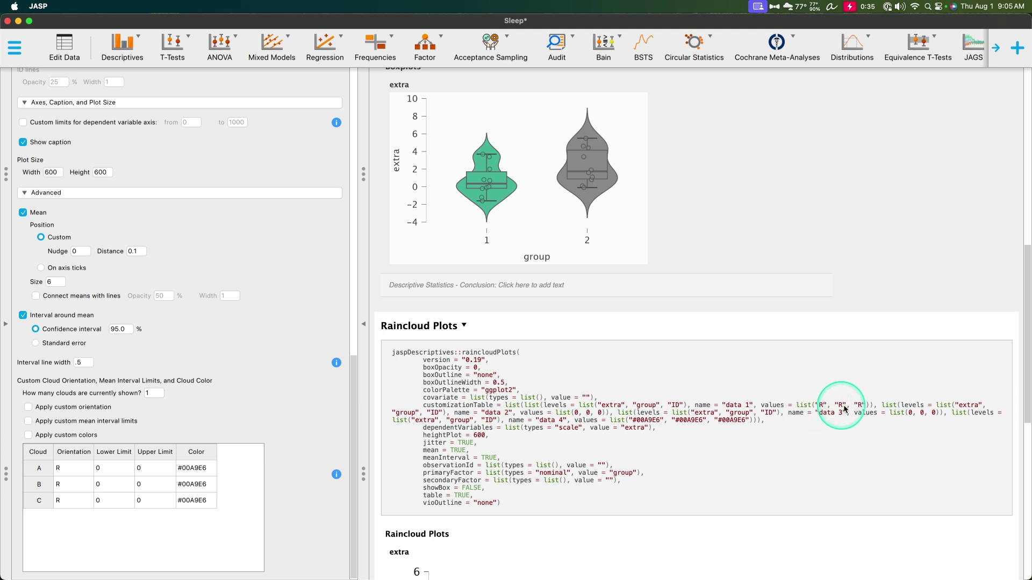
scroll(737, 410, down, 8)
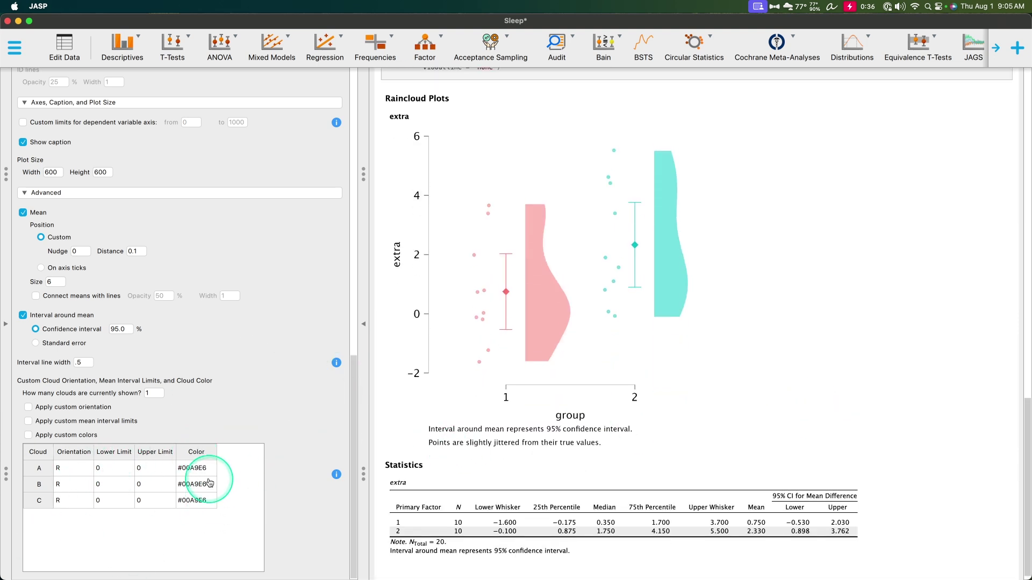
- Check the help on custom cloud settings, then apply custom orientation with cloud A's Orientation cell left blank and inspect the raincloud plot
mouse_move(336, 478)
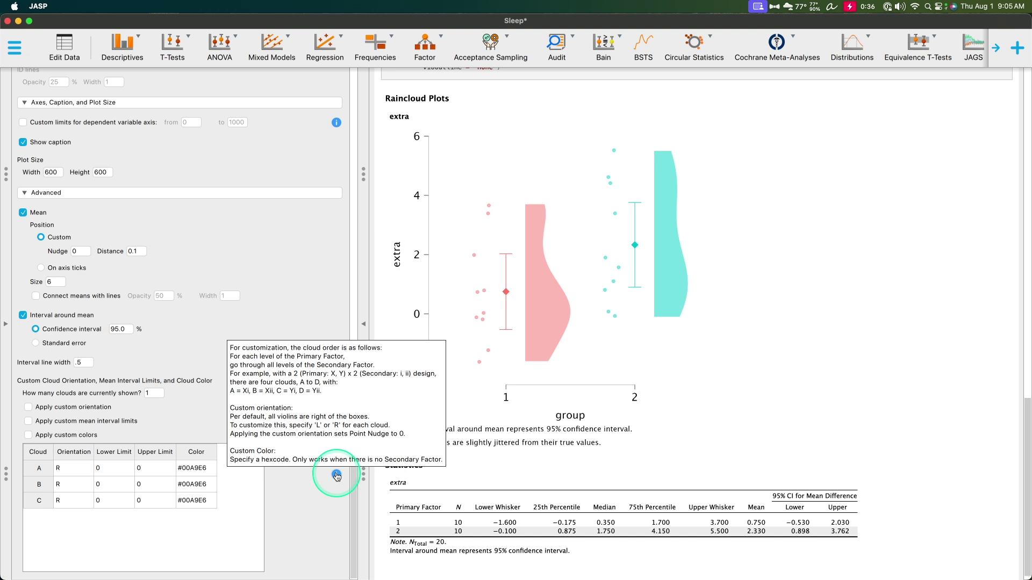
click(66, 467)
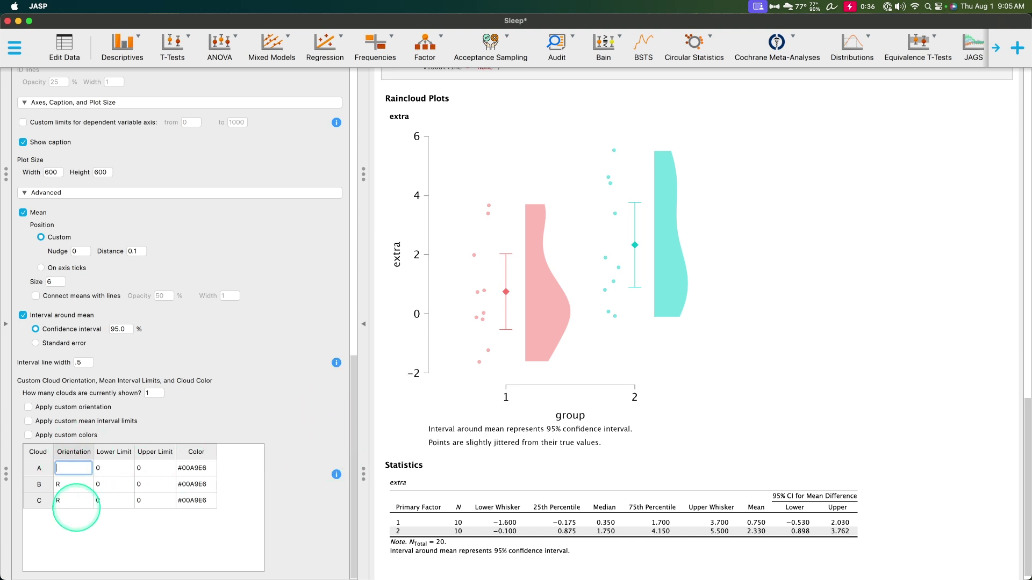
scroll(760, 392, up, 6)
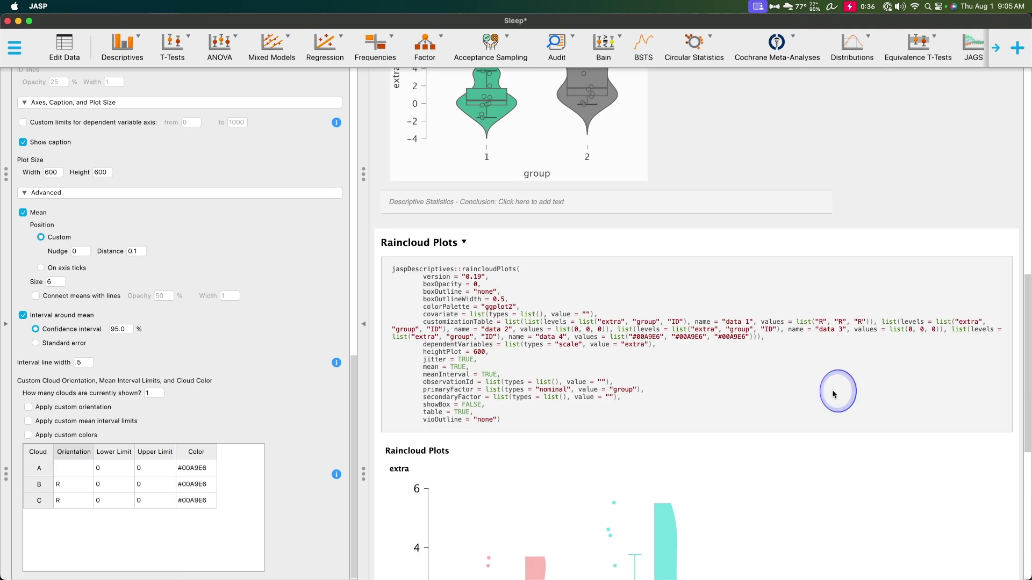
click(64, 406)
click(64, 469)
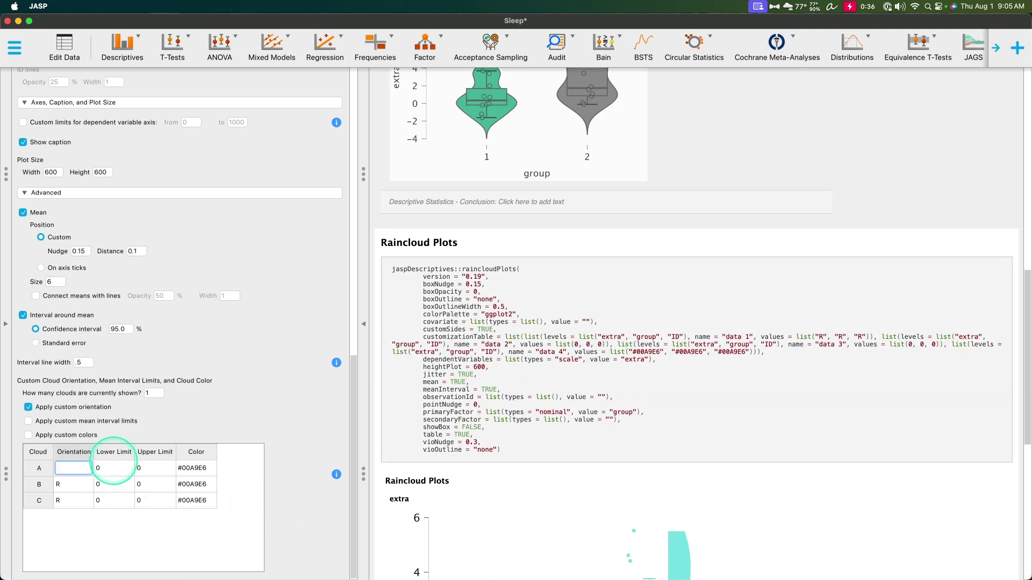
click(305, 437)
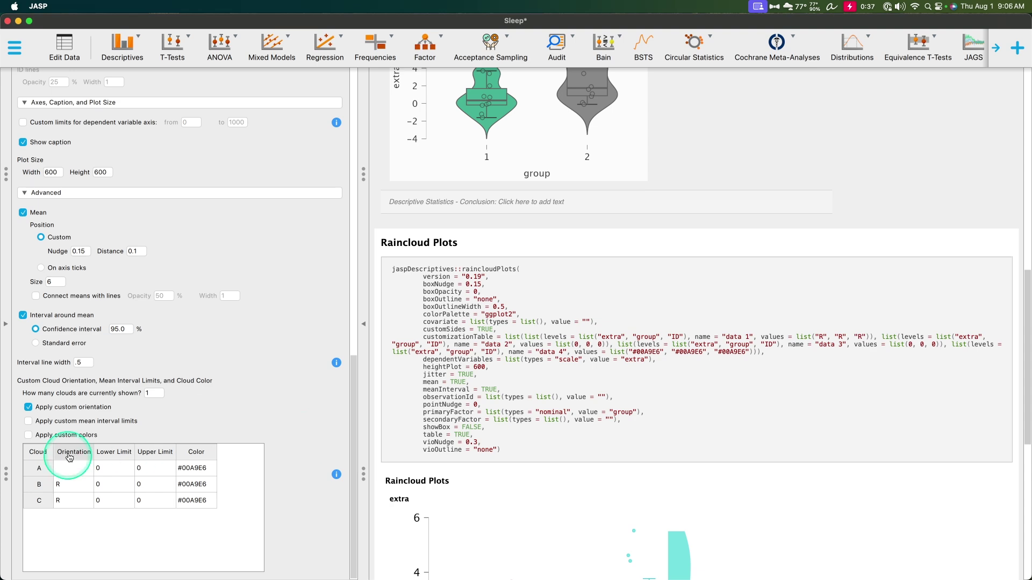
scroll(538, 387, down, 4)
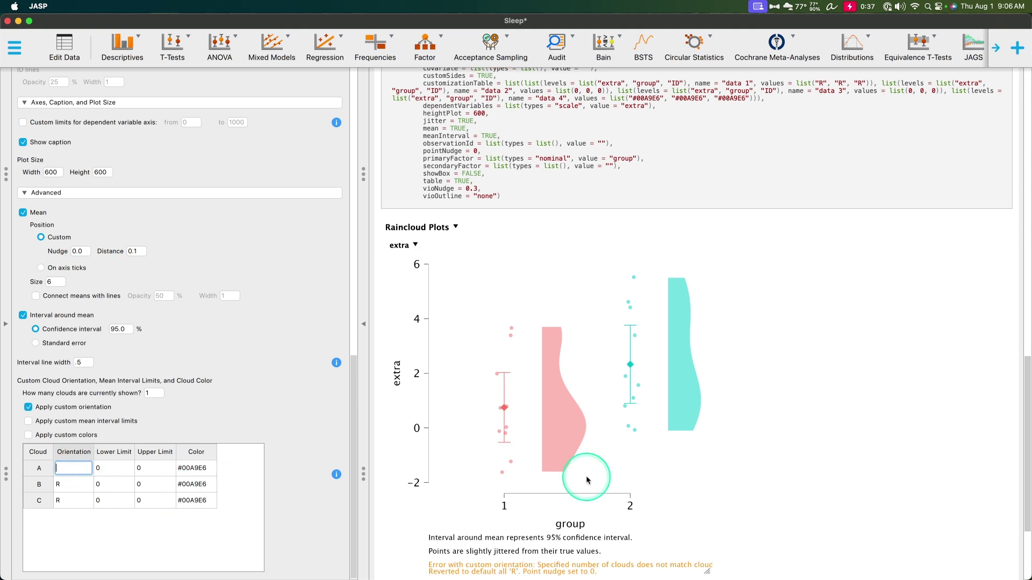
scroll(488, 478, down, 3)
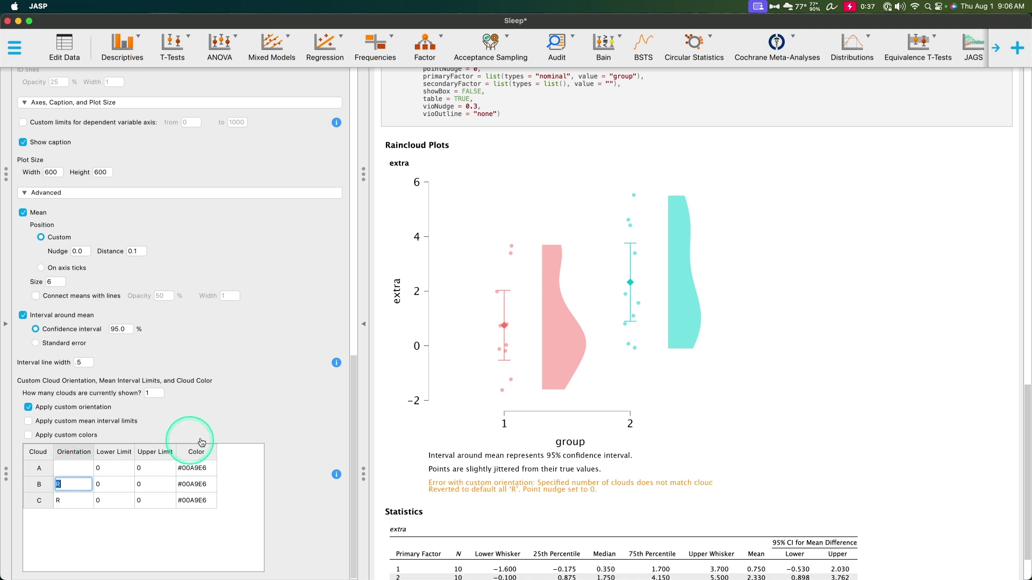
- Widen the raincloud plot in the results directly to make room for its truncated caption
scroll(288, 353, up, 20)
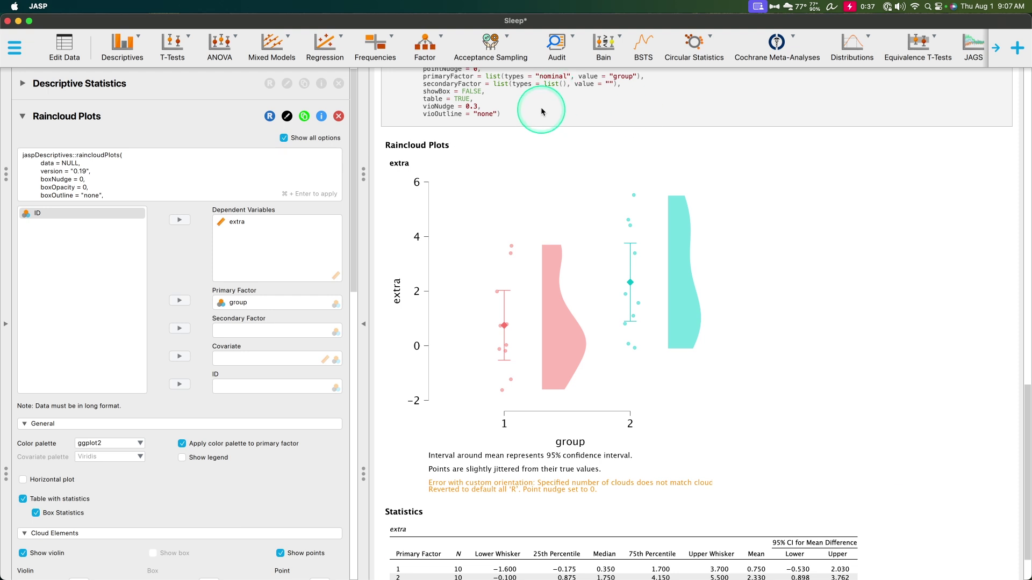
scroll(618, 301, down, 2)
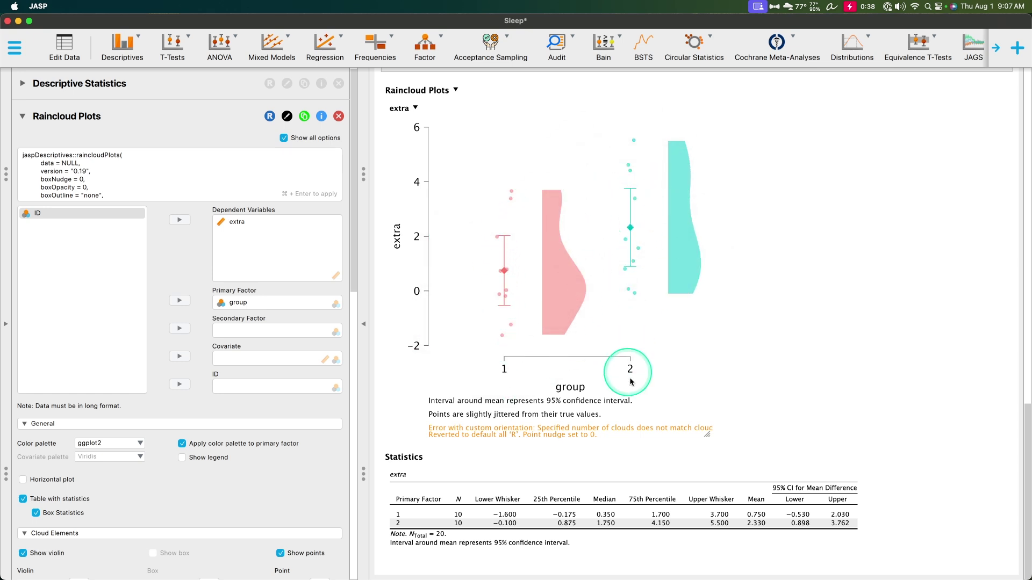
drag(707, 434, 837, 442)
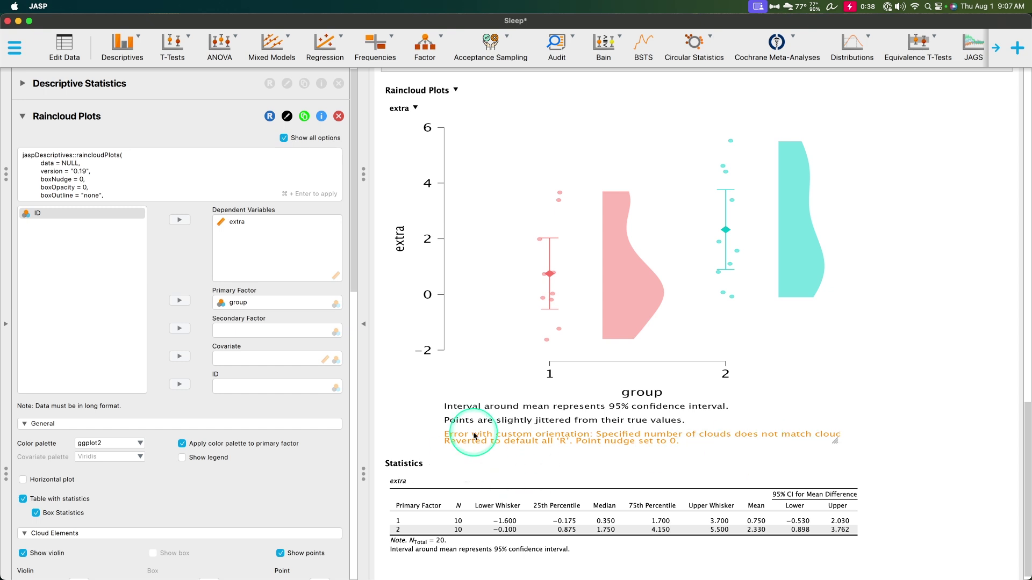